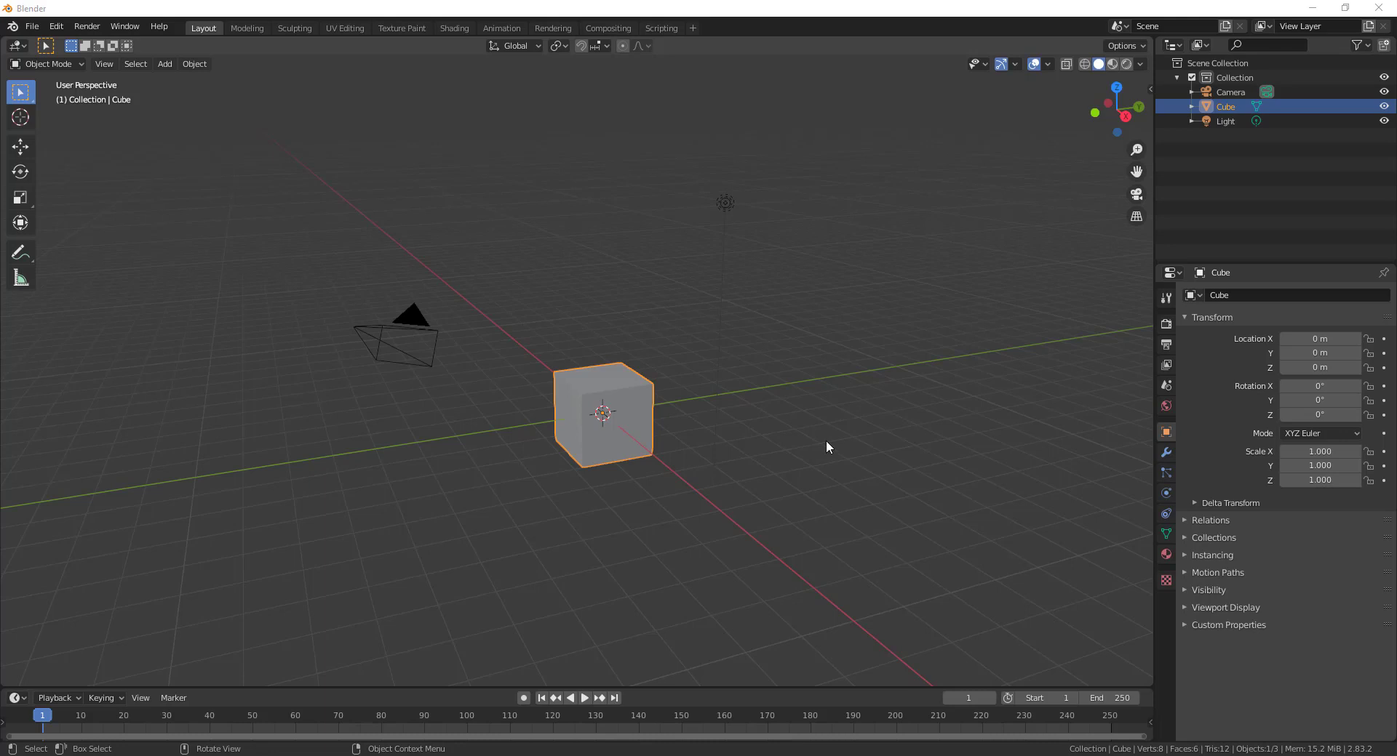
- Put the default cube into Edit Mode and scale it along Z to about 0.08, making a flat slab
{"action": "scroll", "coordinate": [779, 444], "scroll_direction": "up", "scroll_amount": 4}
{"action": "middle_click_drag", "start_coordinate": [748, 459], "coordinate": [754, 457]}
{"action": "scroll", "coordinate": [753, 455], "scroll_direction": "up", "scroll_amount": 3}
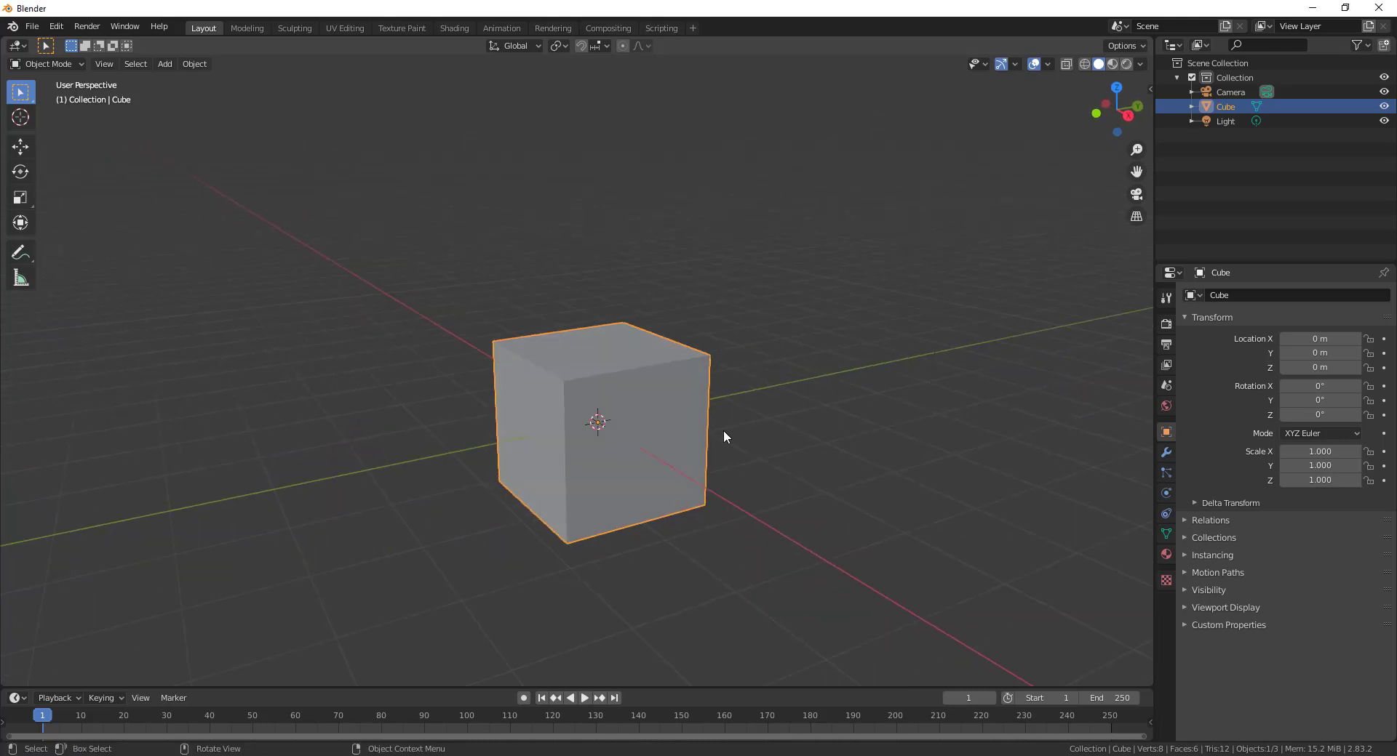
{"action": "middle_click_drag", "start_coordinate": [719, 443], "coordinate": [731, 399]}
{"action": "scroll", "coordinate": [668, 419], "scroll_direction": "up", "scroll_amount": 1}
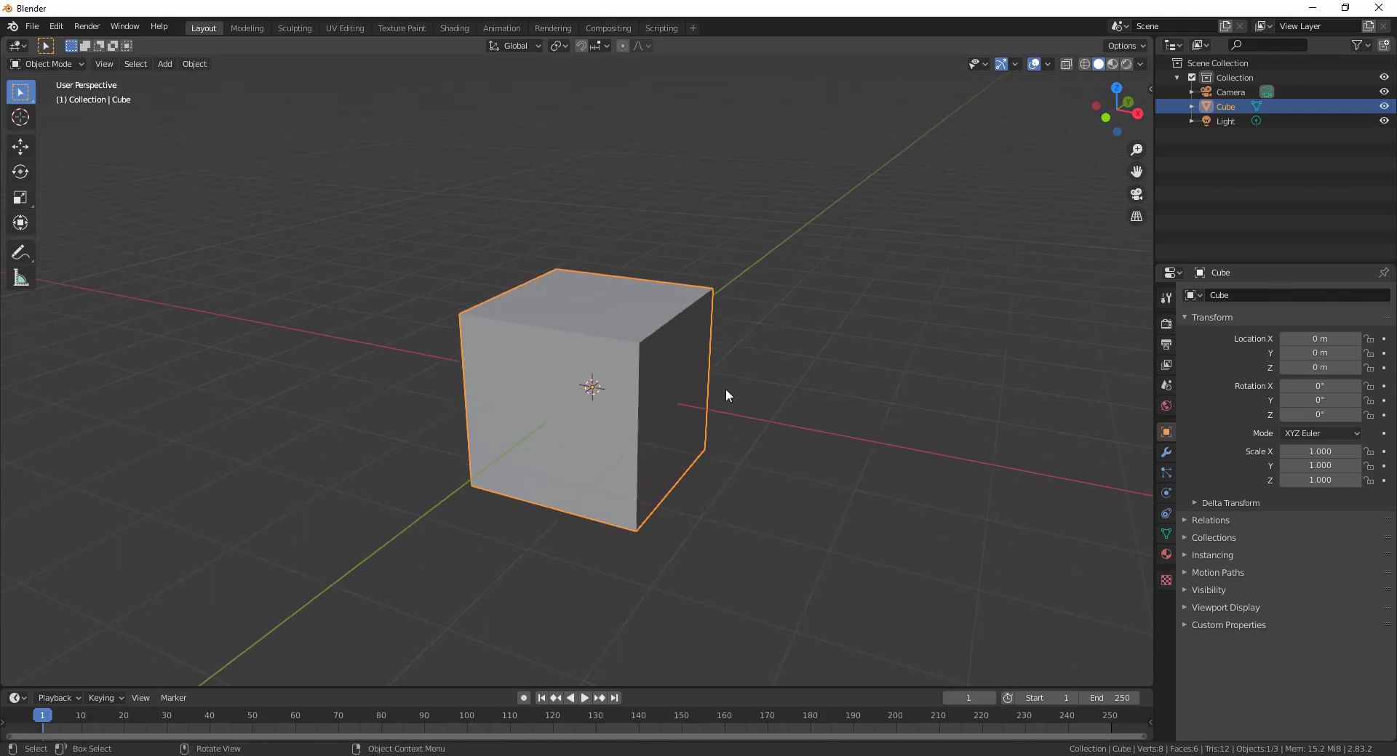
{"action": "middle_click_drag", "start_coordinate": [711, 392], "coordinate": [709, 402]}
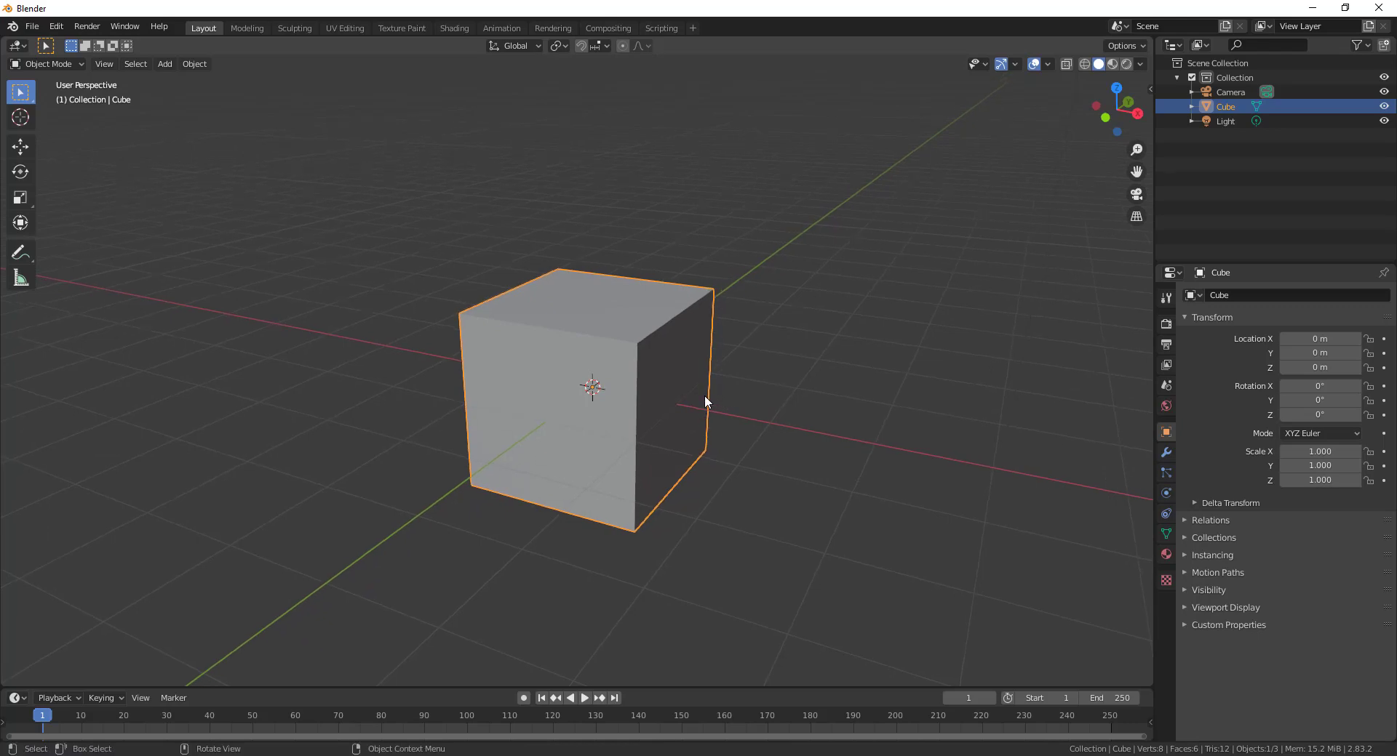
{"action": "mouse_move", "coordinate": [706, 405]}
{"action": "middle_mouse_down"}
{"action": "mouse_move", "coordinate": [689, 406]}
{"action": "mouse_move", "coordinate": [699, 420]}
{"action": "middle_mouse_up"}
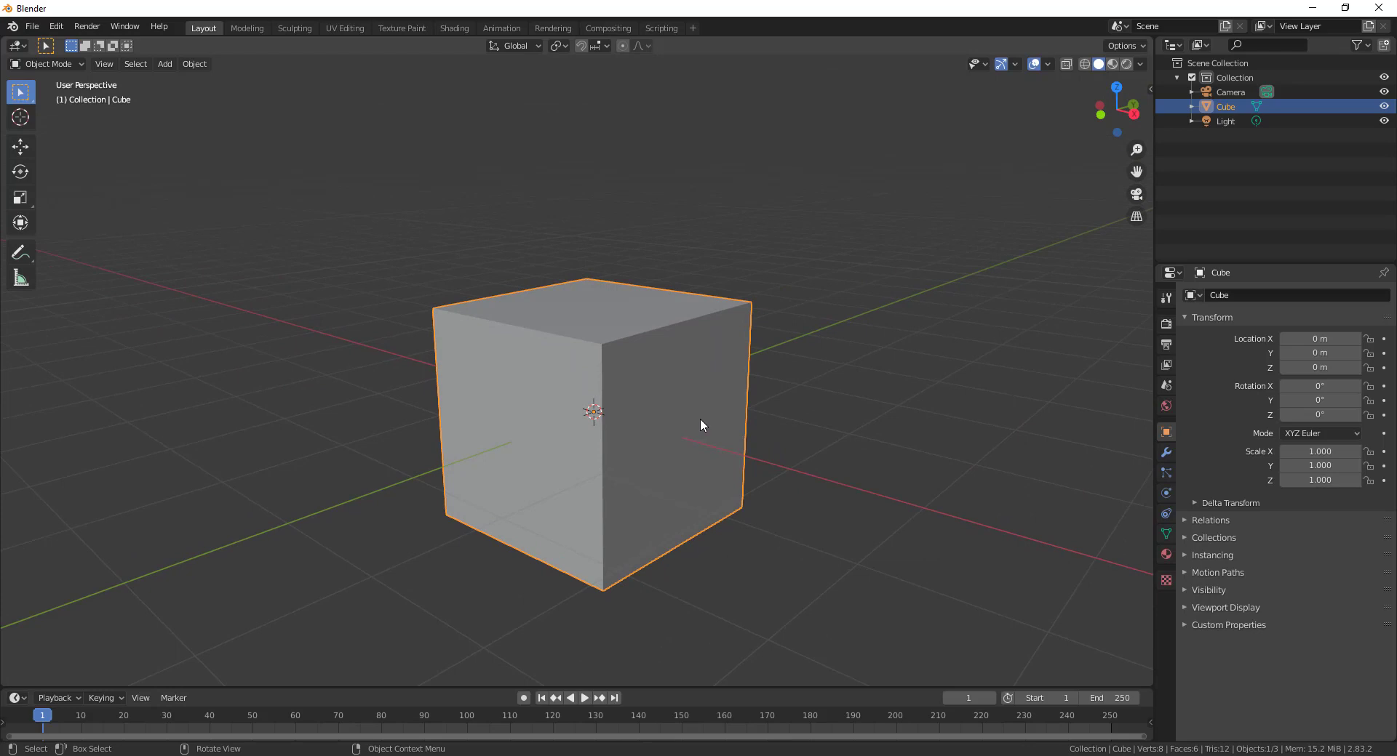
{"action": "key", "text": "Tab"}
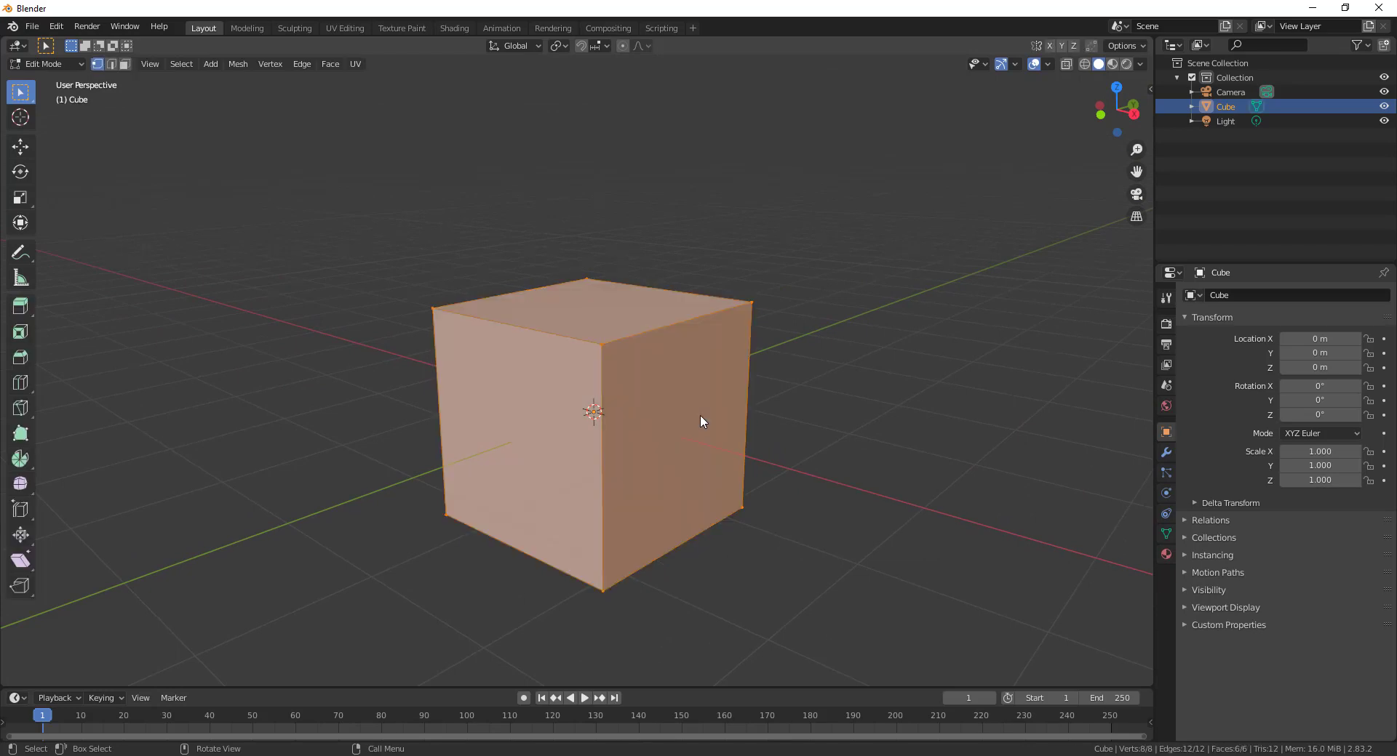
{"action": "middle_click_drag", "start_coordinate": [700, 416], "coordinate": [700, 428]}
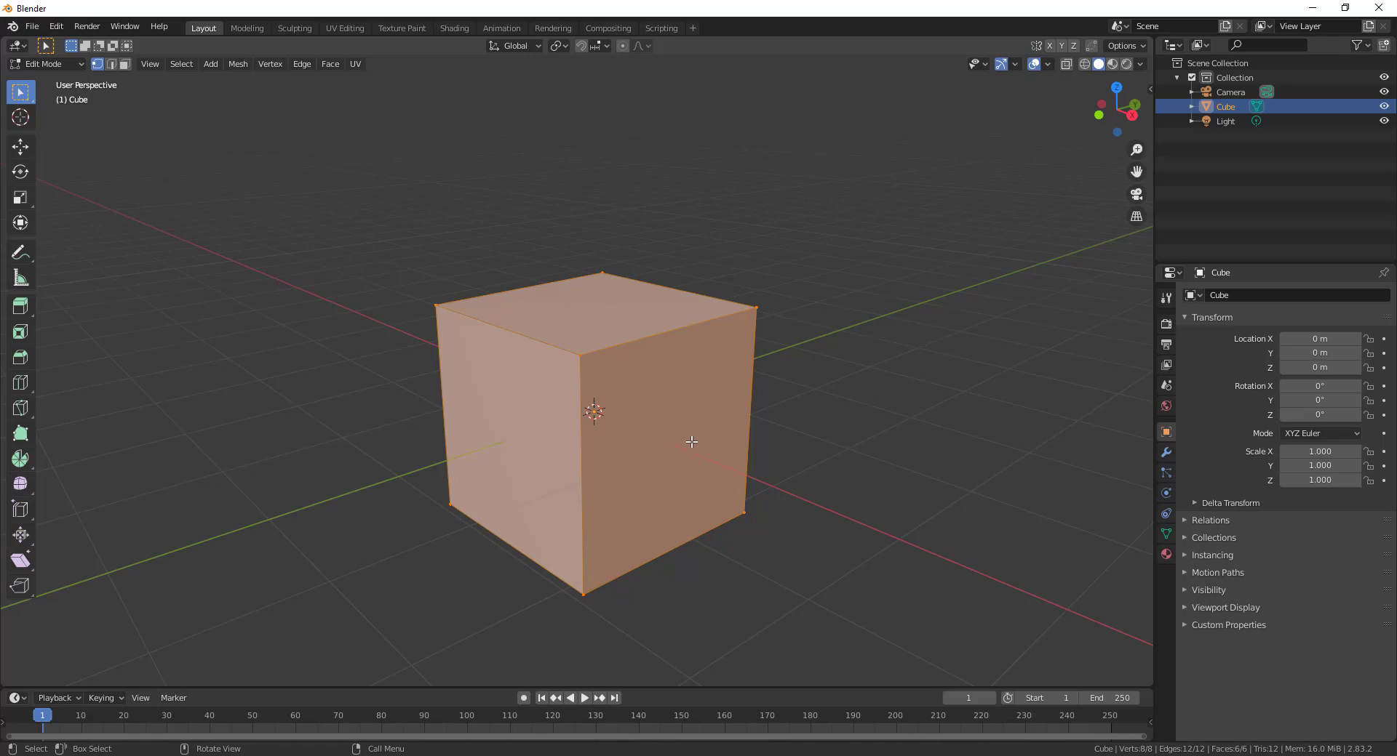
{"action": "key", "text": "s"}
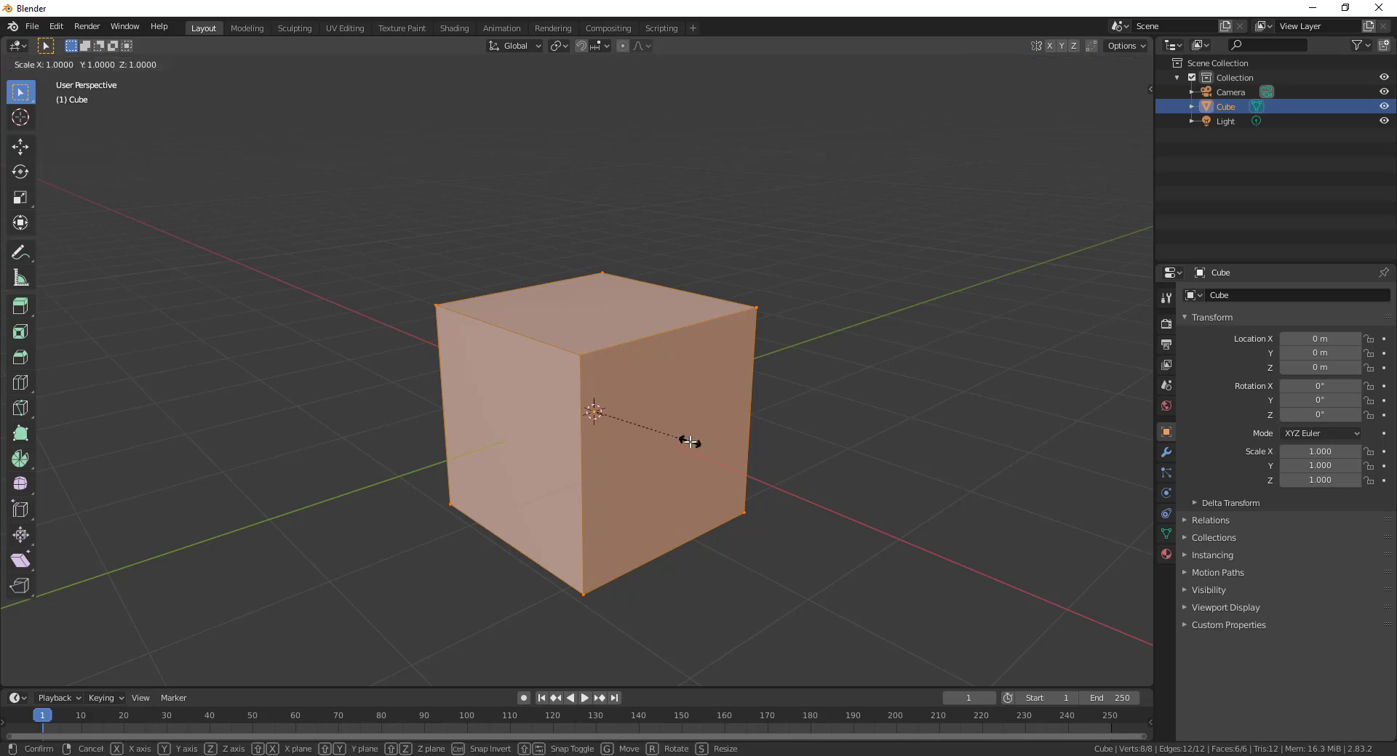
{"action": "key", "text": "z"}
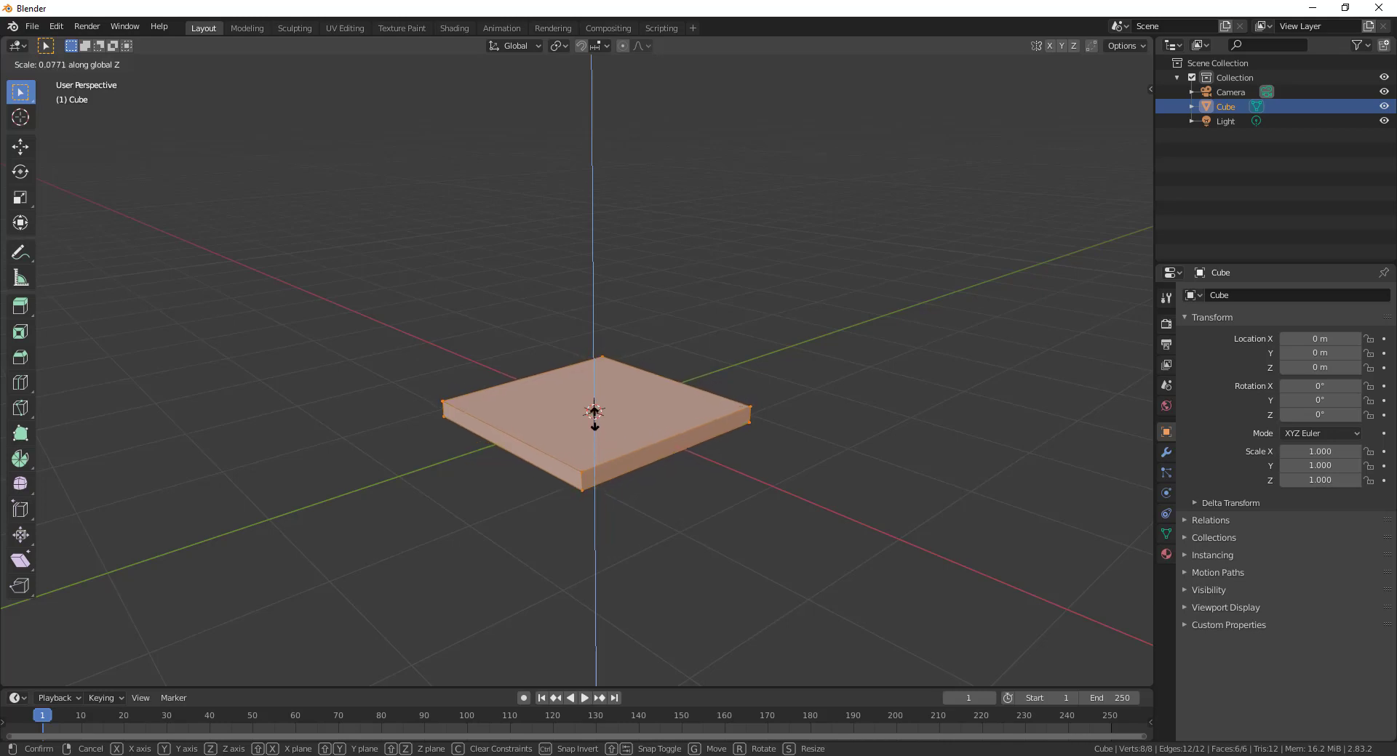
{"action": "left_click", "coordinate": [595, 413]}
- Examine the flattened slab from several angles
{"action": "middle_click_drag", "start_coordinate": [655, 474], "coordinate": [708, 489]}
{"action": "scroll", "coordinate": [793, 511], "scroll_direction": "up", "scroll_amount": 1}
{"action": "scroll", "coordinate": [771, 508], "scroll_direction": "up", "scroll_amount": 2}
{"action": "scroll", "coordinate": [755, 477], "scroll_direction": "down", "scroll_amount": 1}
{"action": "scroll", "coordinate": [732, 492], "scroll_direction": "up", "scroll_amount": 2}
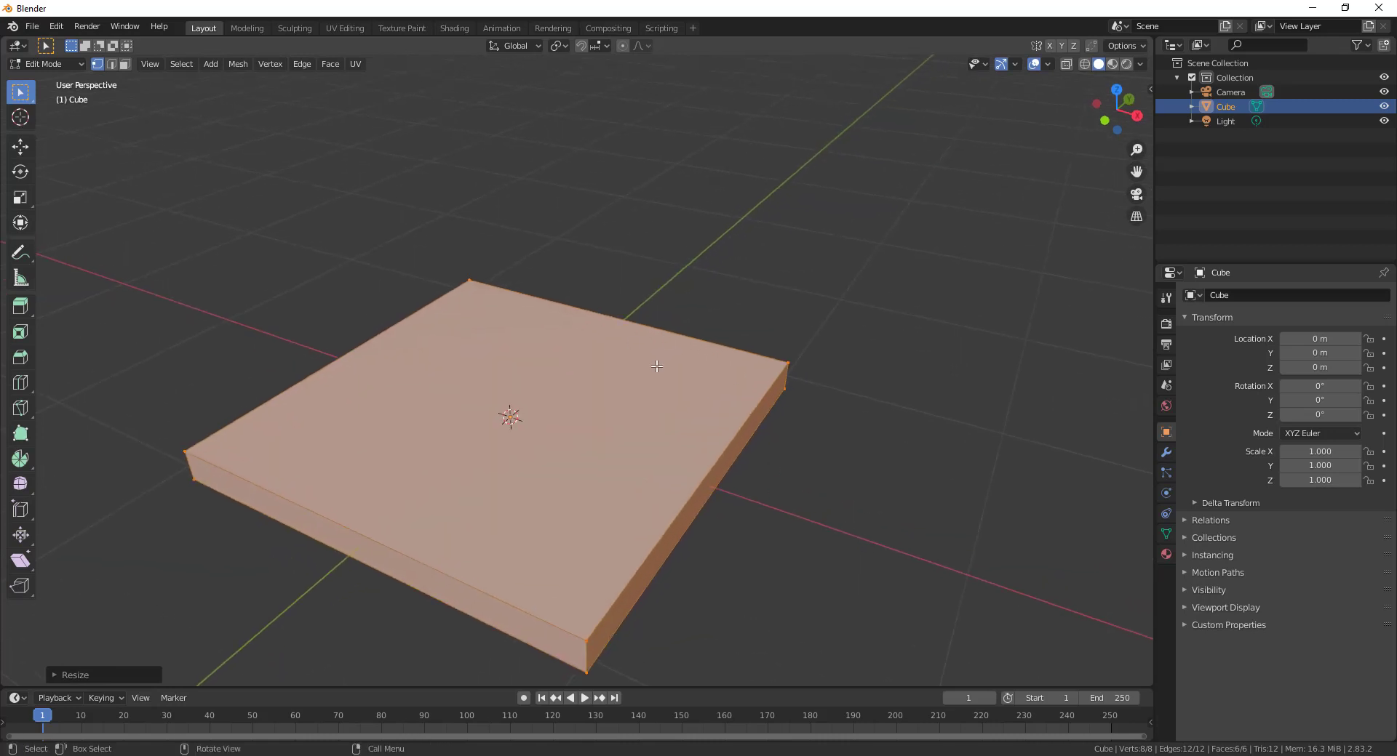
{"action": "scroll", "coordinate": [790, 398], "scroll_direction": "down", "scroll_amount": 1}
{"action": "middle_click_drag", "start_coordinate": [790, 398], "coordinate": [674, 314]}
{"action": "middle_click_drag", "start_coordinate": [851, 368], "coordinate": [757, 376]}
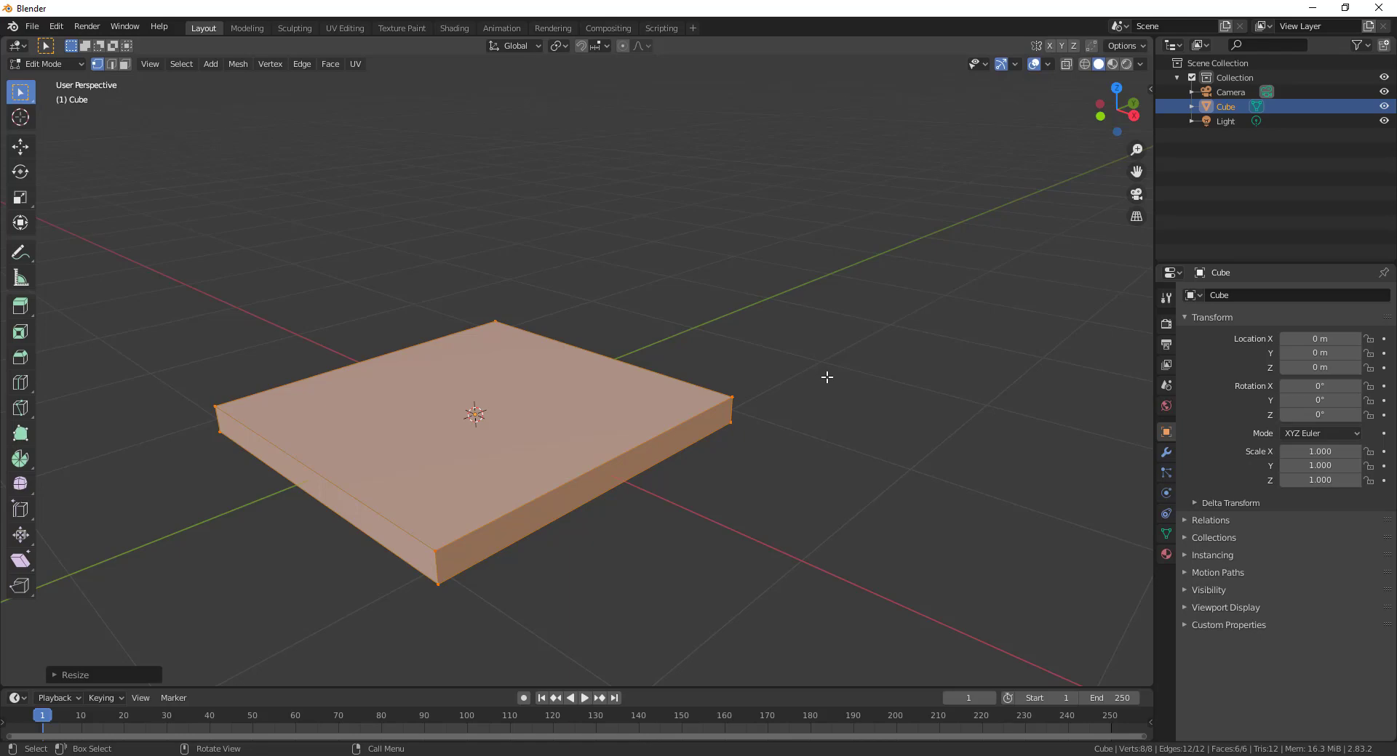
{"action": "key", "text": "KP_1"}
{"action": "middle_click_drag", "start_coordinate": [764, 380], "coordinate": [801, 397]}
{"action": "scroll", "coordinate": [817, 374], "scroll_direction": "up", "scroll_amount": 2}
{"action": "middle_click_drag", "start_coordinate": [700, 404], "coordinate": [786, 458]}
- Deselect everything, switch to edge selection and select two diagonally opposite vertical corner edges of the slab
{"action": "left_click", "coordinate": [832, 483]}
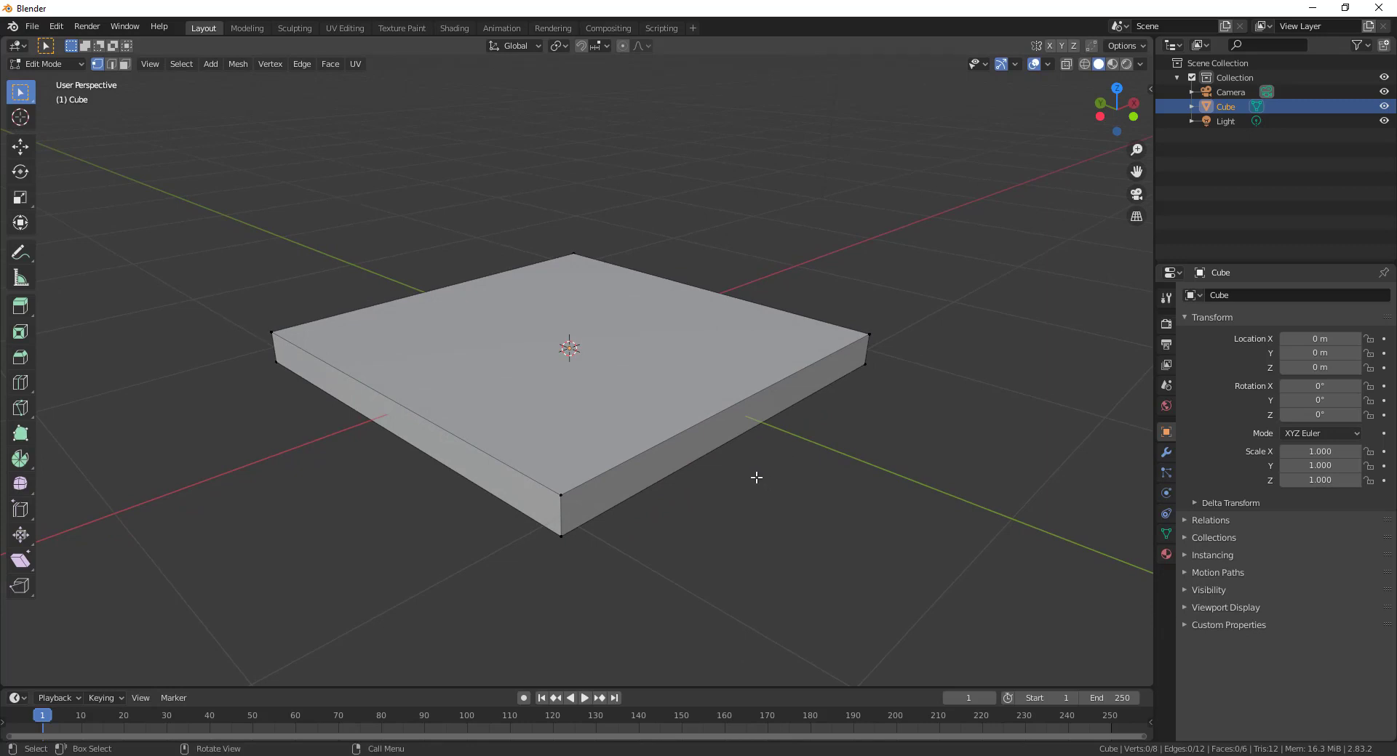
{"action": "key", "text": "2"}
{"action": "middle_click_drag", "start_coordinate": [754, 478], "coordinate": [643, 521]}
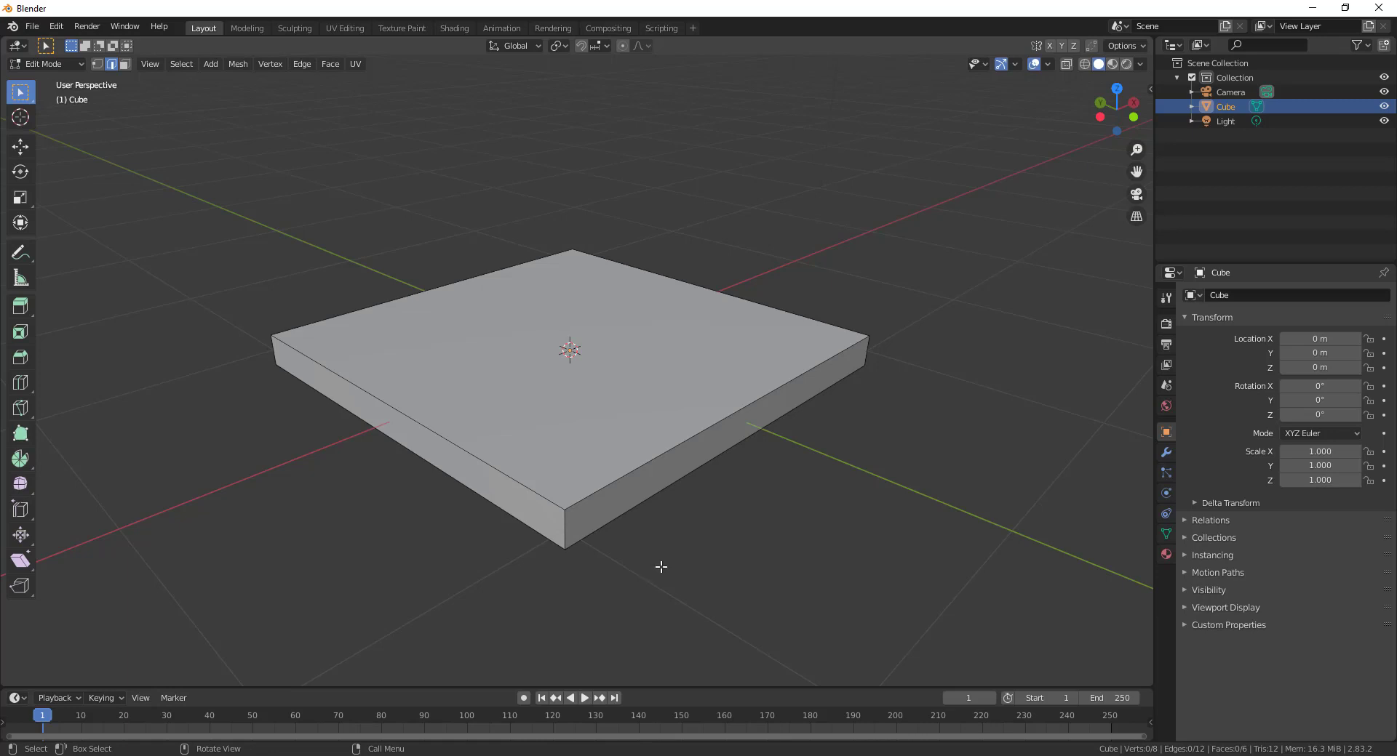
{"action": "middle_click_drag", "start_coordinate": [661, 567], "coordinate": [705, 552]}
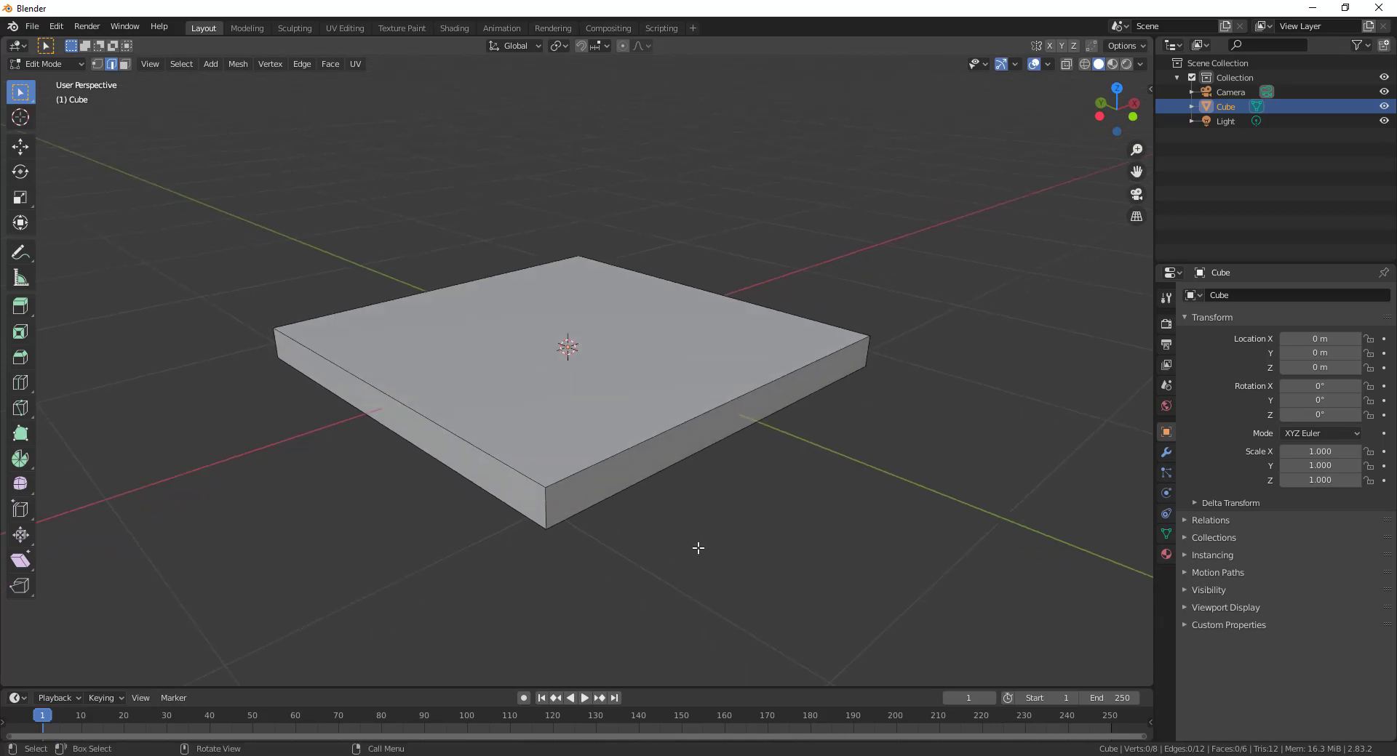
{"action": "left_click", "coordinate": [542, 504]}
{"action": "middle_click_drag", "start_coordinate": [542, 504], "coordinate": [764, 237]}
{"action": "middle_click_drag", "start_coordinate": [613, 419], "coordinate": [756, 436]}
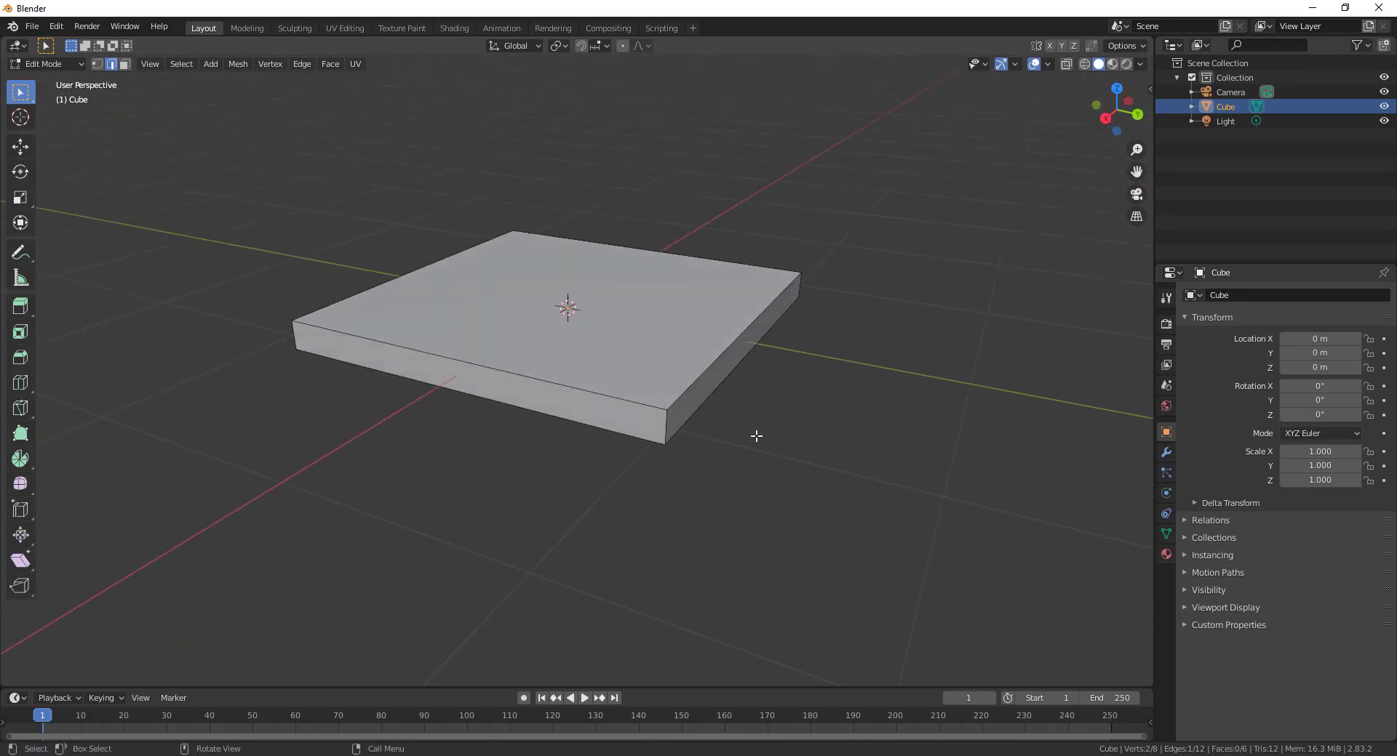
{"action": "middle_click_drag", "start_coordinate": [668, 435], "coordinate": [726, 508]}
{"action": "middle_click_drag", "start_coordinate": [377, 523], "coordinate": [858, 568]}
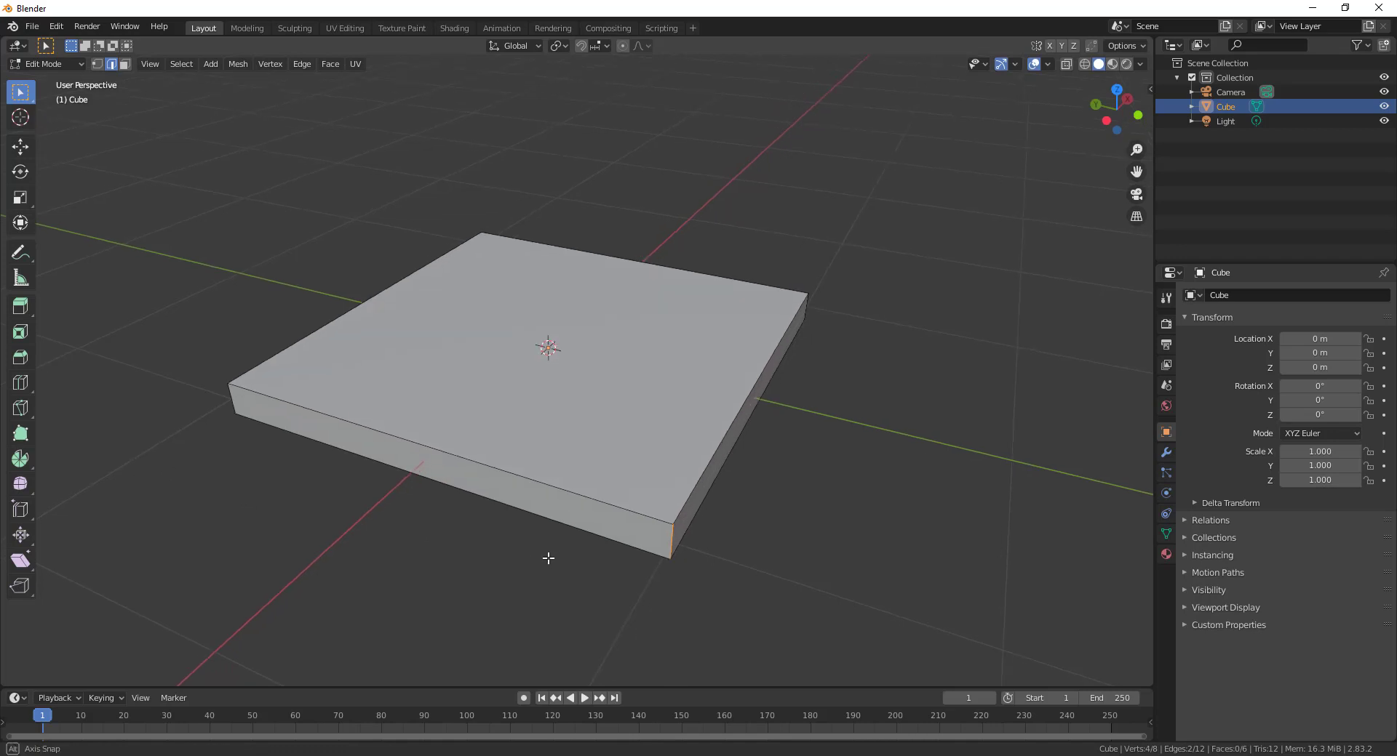
{"action": "middle_click_drag", "start_coordinate": [467, 572], "coordinate": [291, 545]}
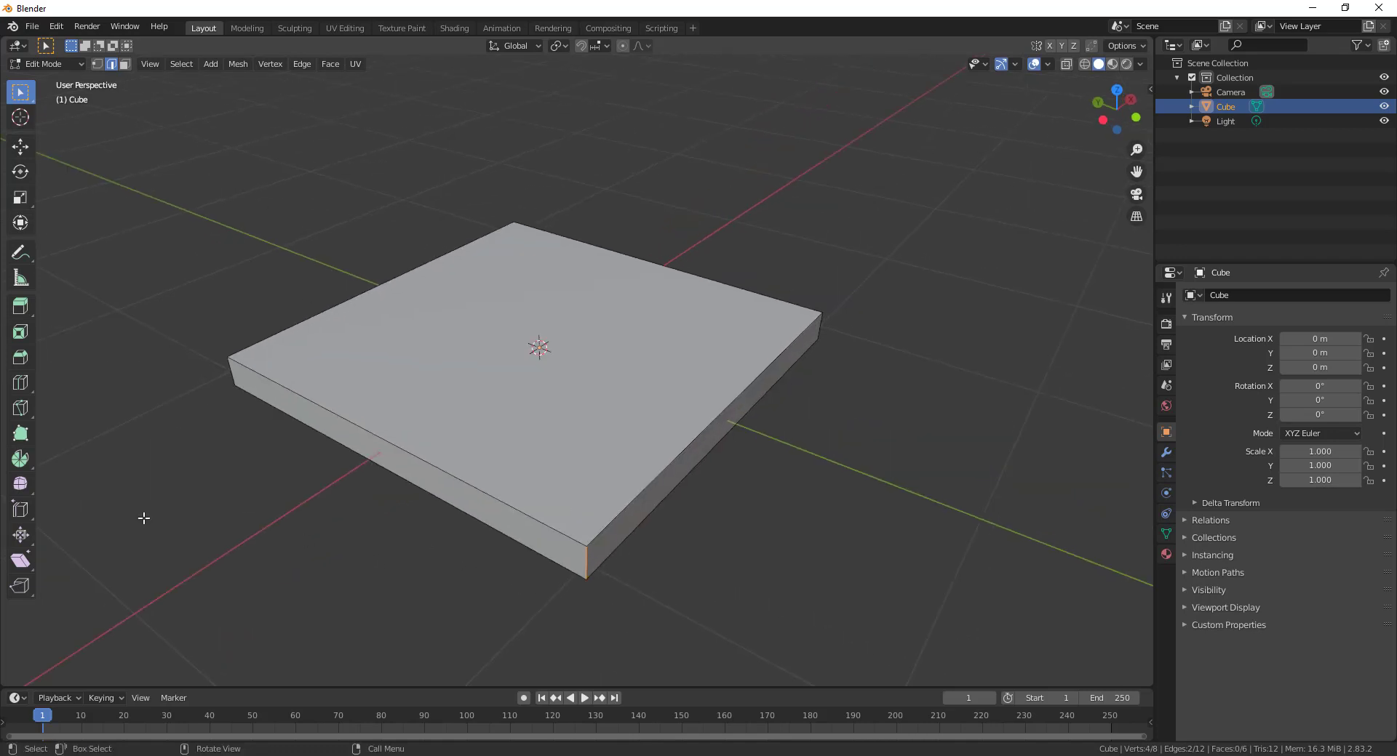
- Try beveling the two selected corner edges with the Bevel tool and one segment, and undo it
{"action": "left_click", "coordinate": [19, 358]}
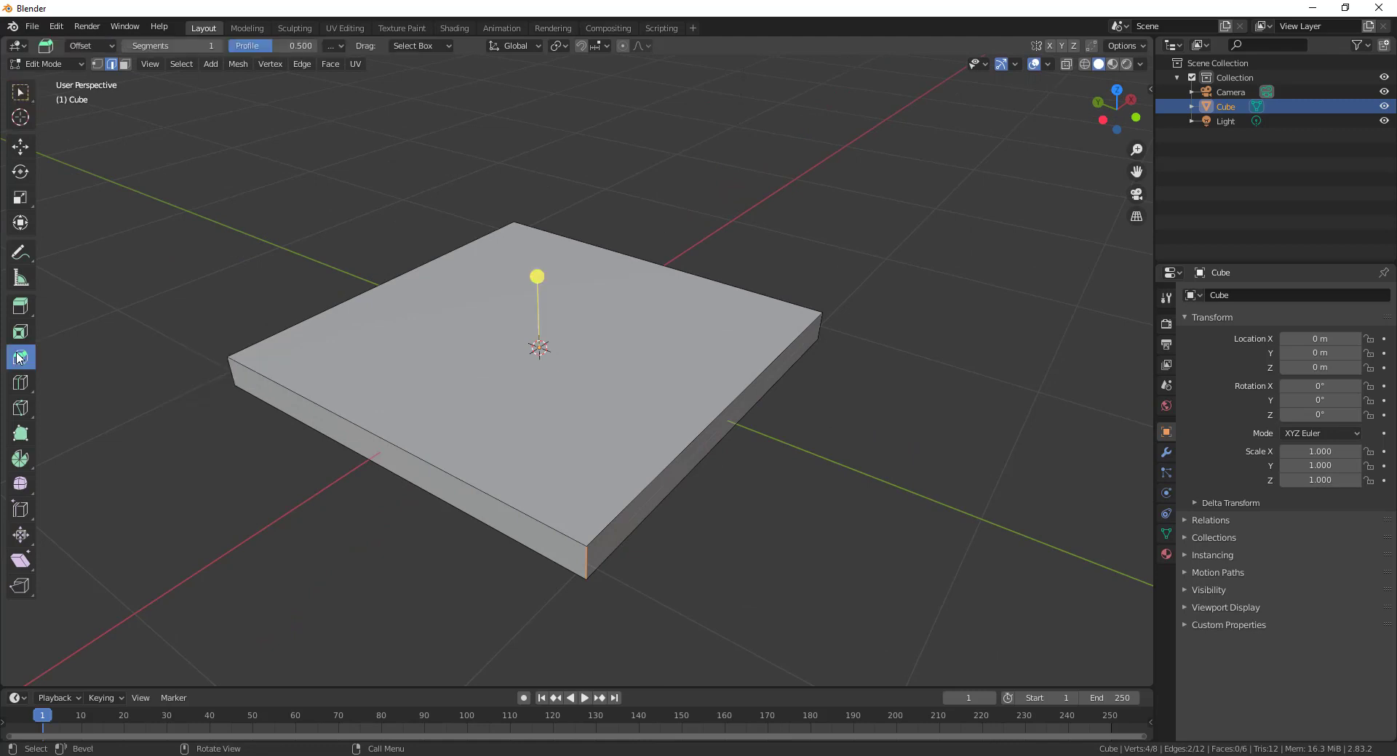
{"action": "left_click_drag", "start_coordinate": [539, 277], "coordinate": [628, 202]}
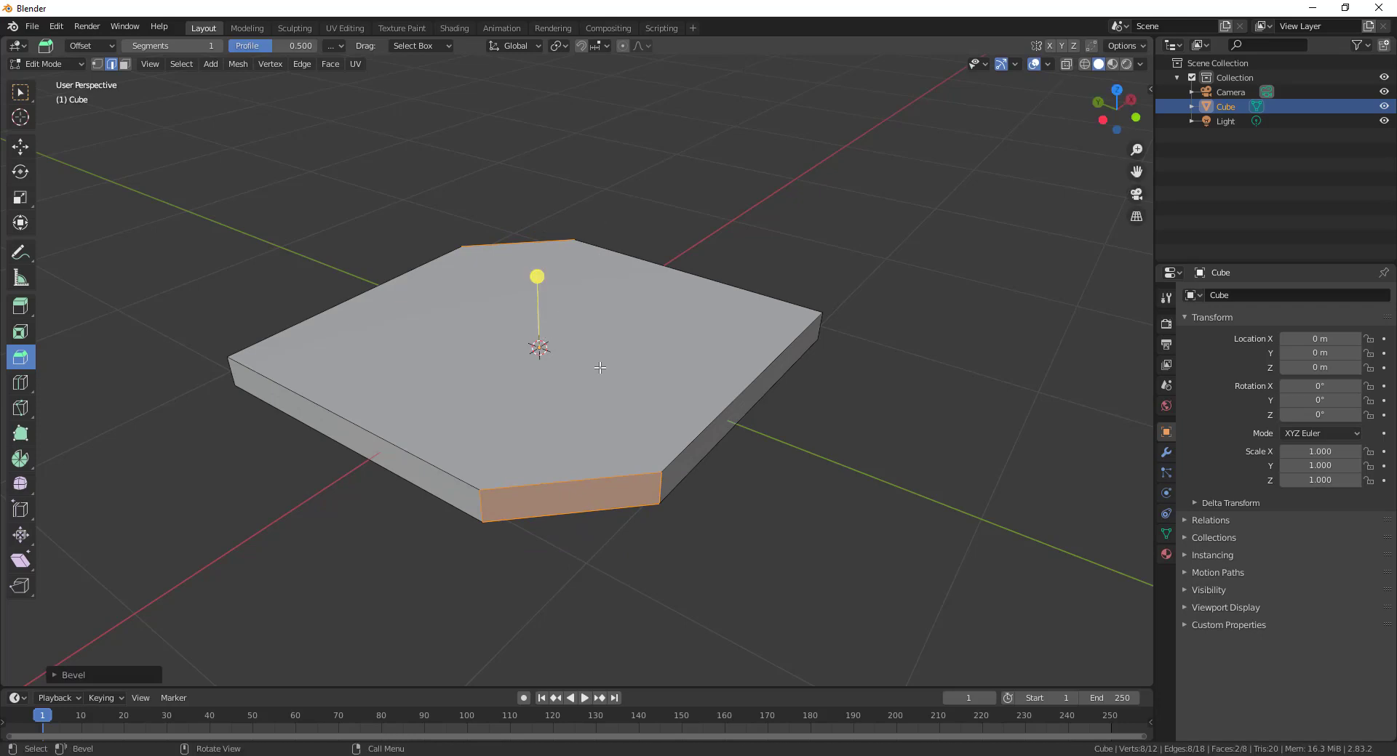
{"action": "key", "text": "ctrl+z"}
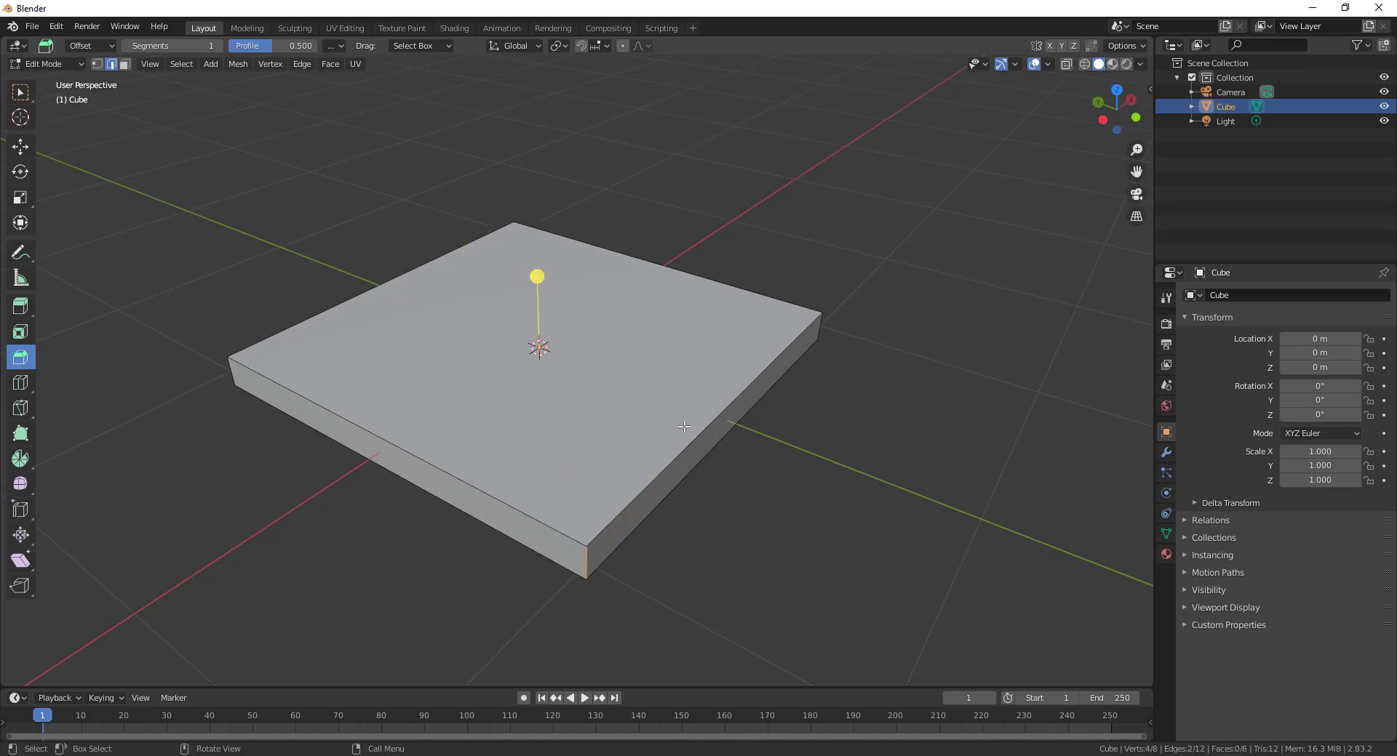
- Activate the Move tool and add the diagonally opposite vertical corner edge to the selection
{"action": "middle_click_drag", "start_coordinate": [691, 431], "coordinate": [879, 457]}
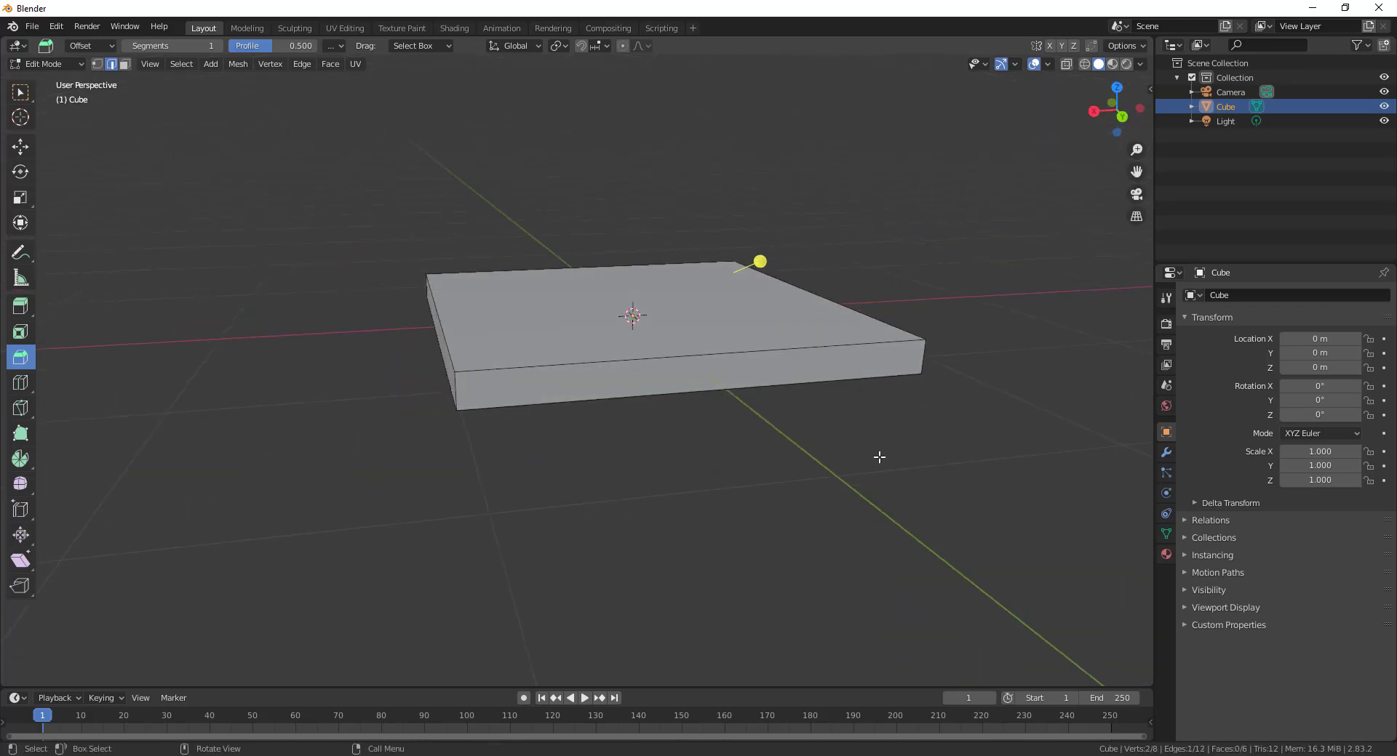
{"action": "left_click", "coordinate": [27, 156]}
{"action": "middle_click_drag", "start_coordinate": [540, 506], "coordinate": [270, 358]}
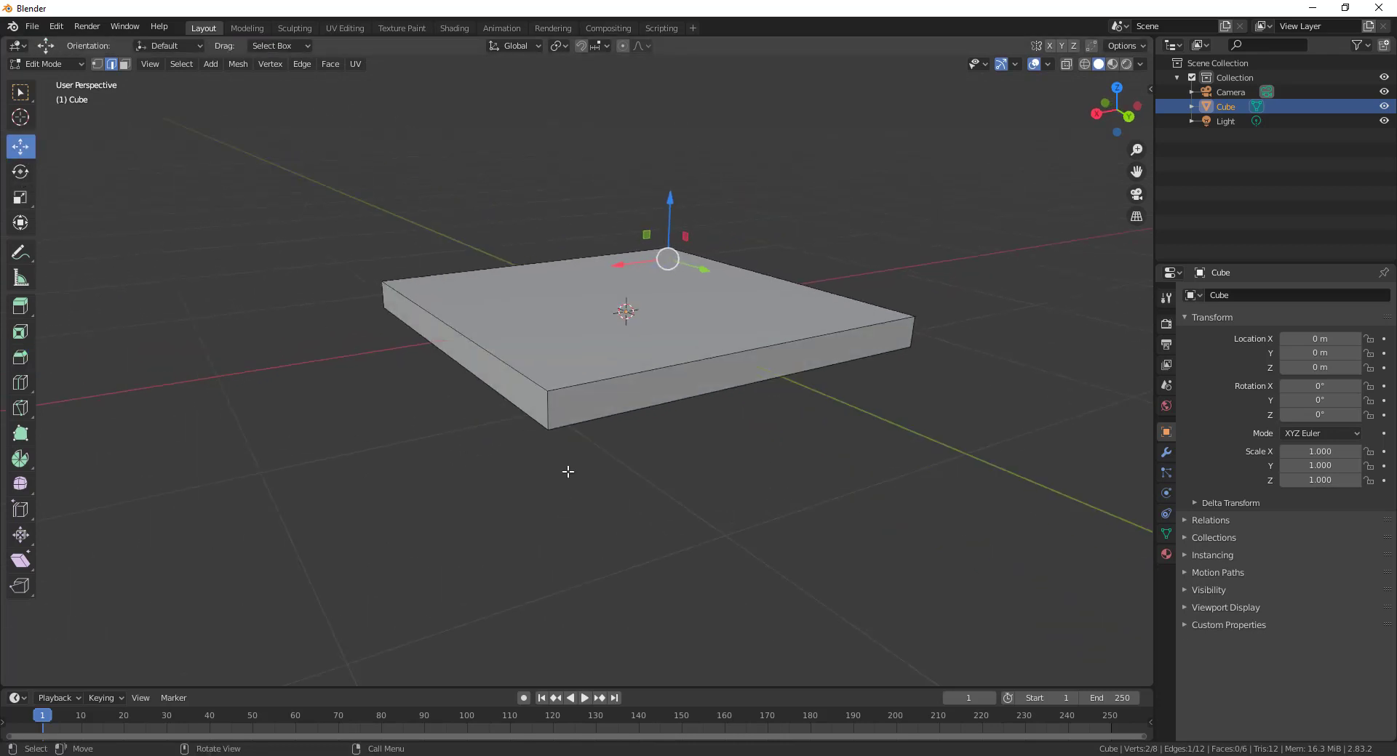
{"action": "left_click", "coordinate": [544, 411], "text": "shift"}
{"action": "middle_click_drag", "start_coordinate": [544, 412], "coordinate": [749, 583]}
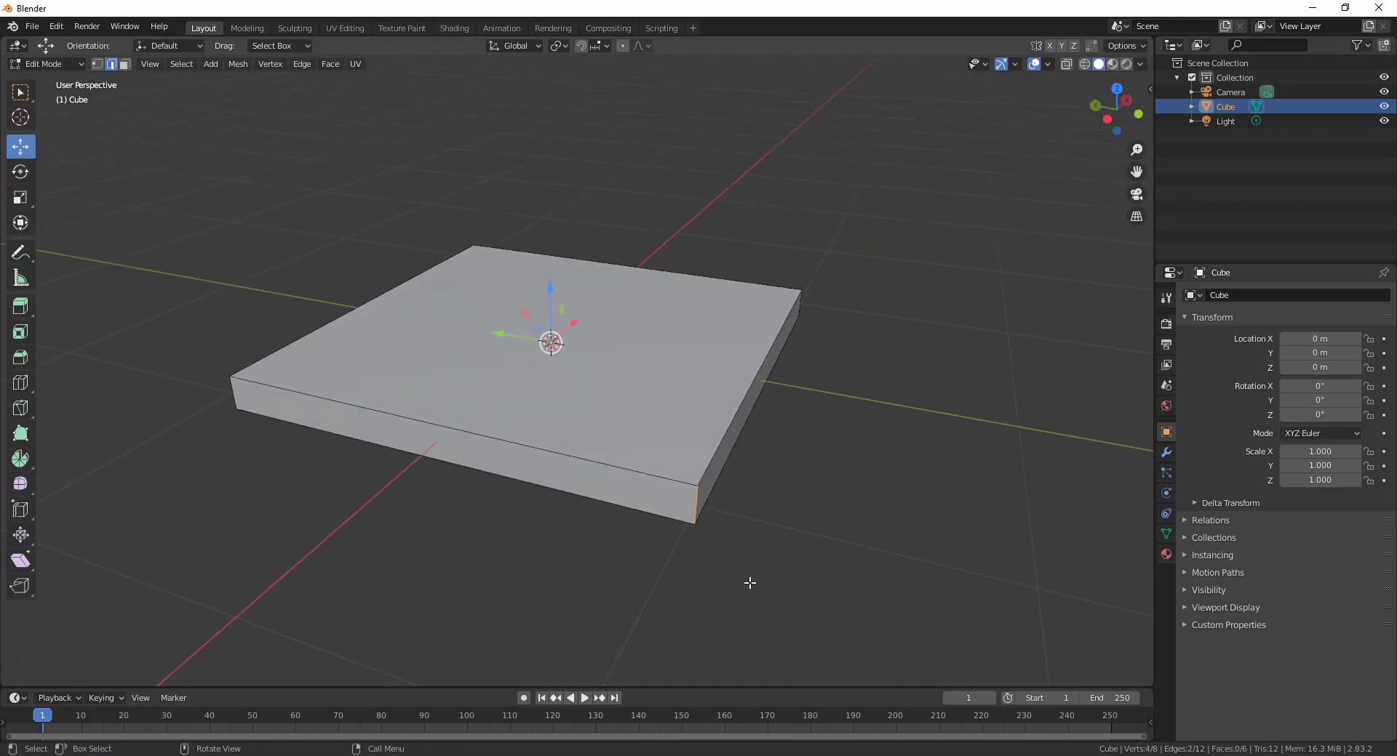
- Try to start a bevel on both selected corner edges, cancel it and undo the last edge selection
{"action": "key", "text": "ctrl+b"}
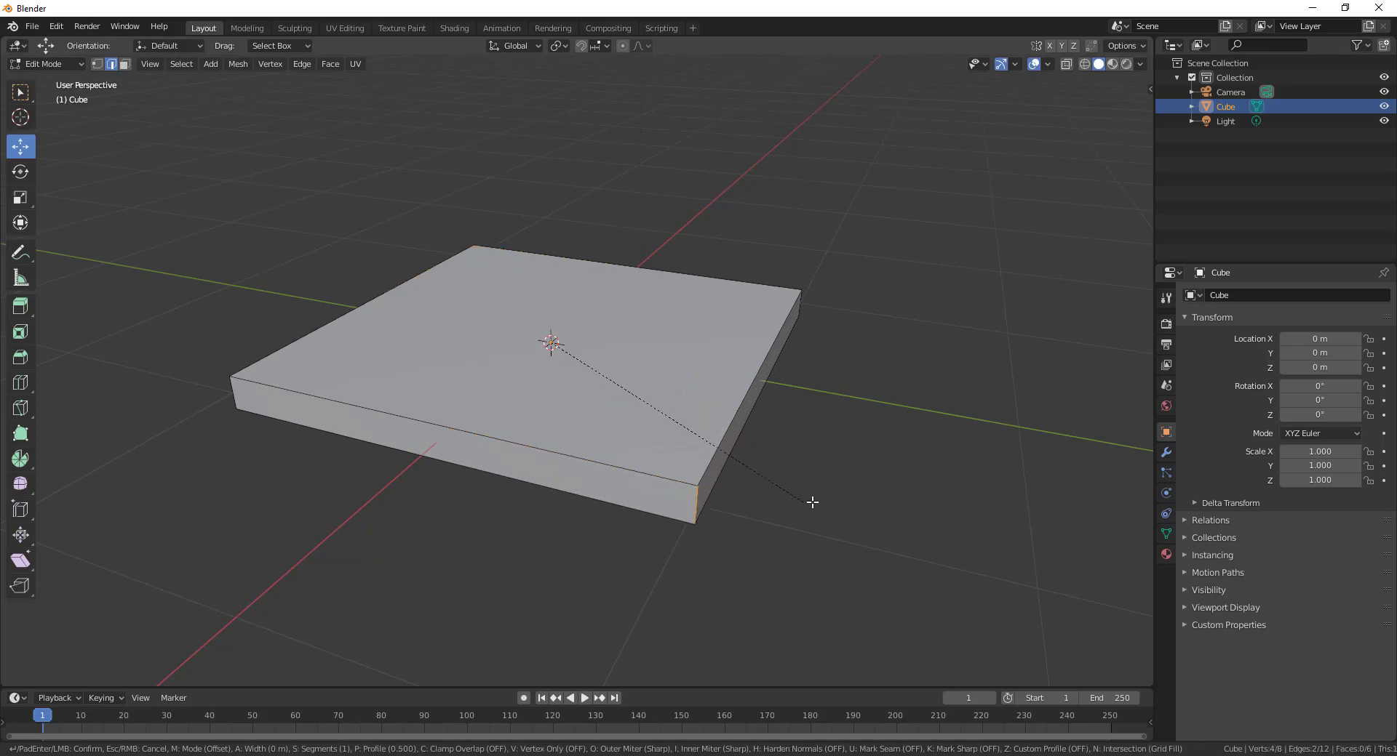
{"action": "right_click", "coordinate": [862, 537]}
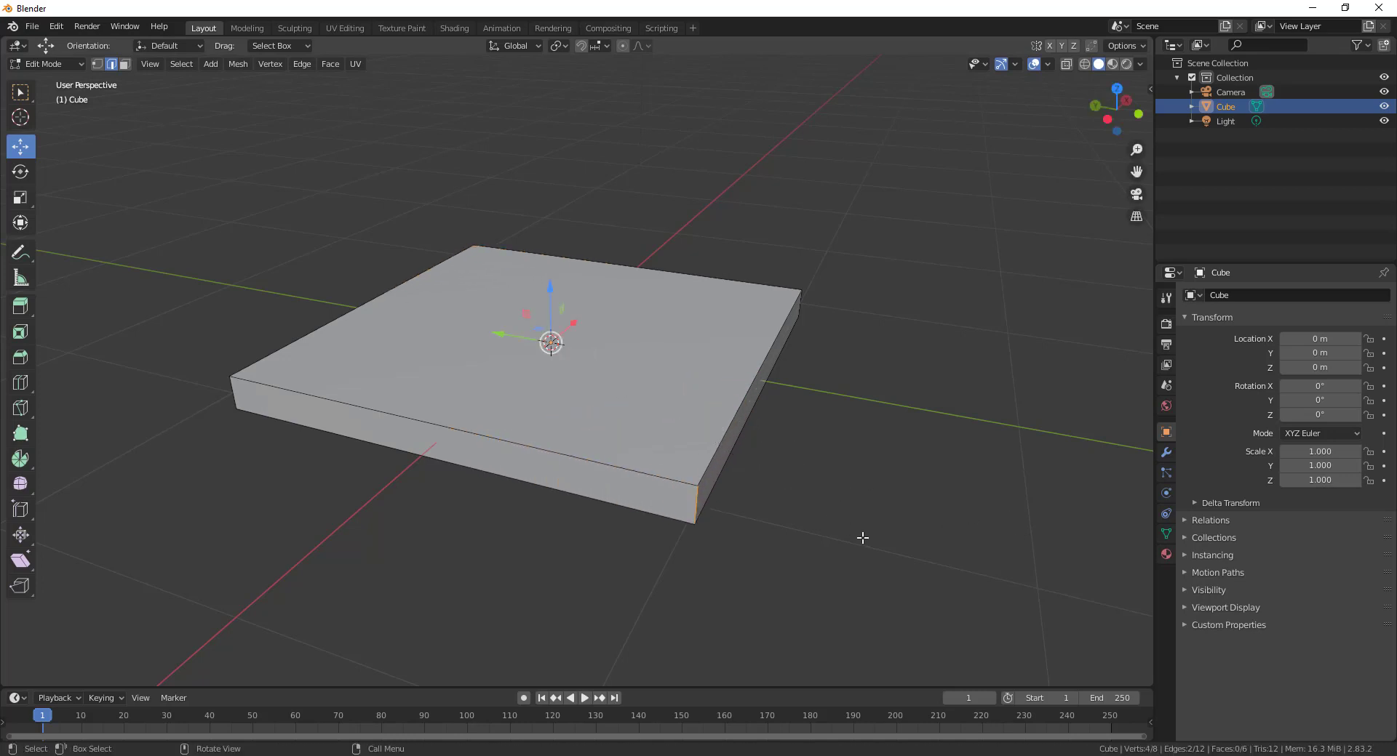
{"action": "key", "text": "ctrl"}
{"action": "key", "text": "ctrl+z"}
- Reselect the two diagonally opposite vertical corner edges of the slab
{"action": "middle_click_drag", "start_coordinate": [760, 563], "coordinate": [661, 554]}
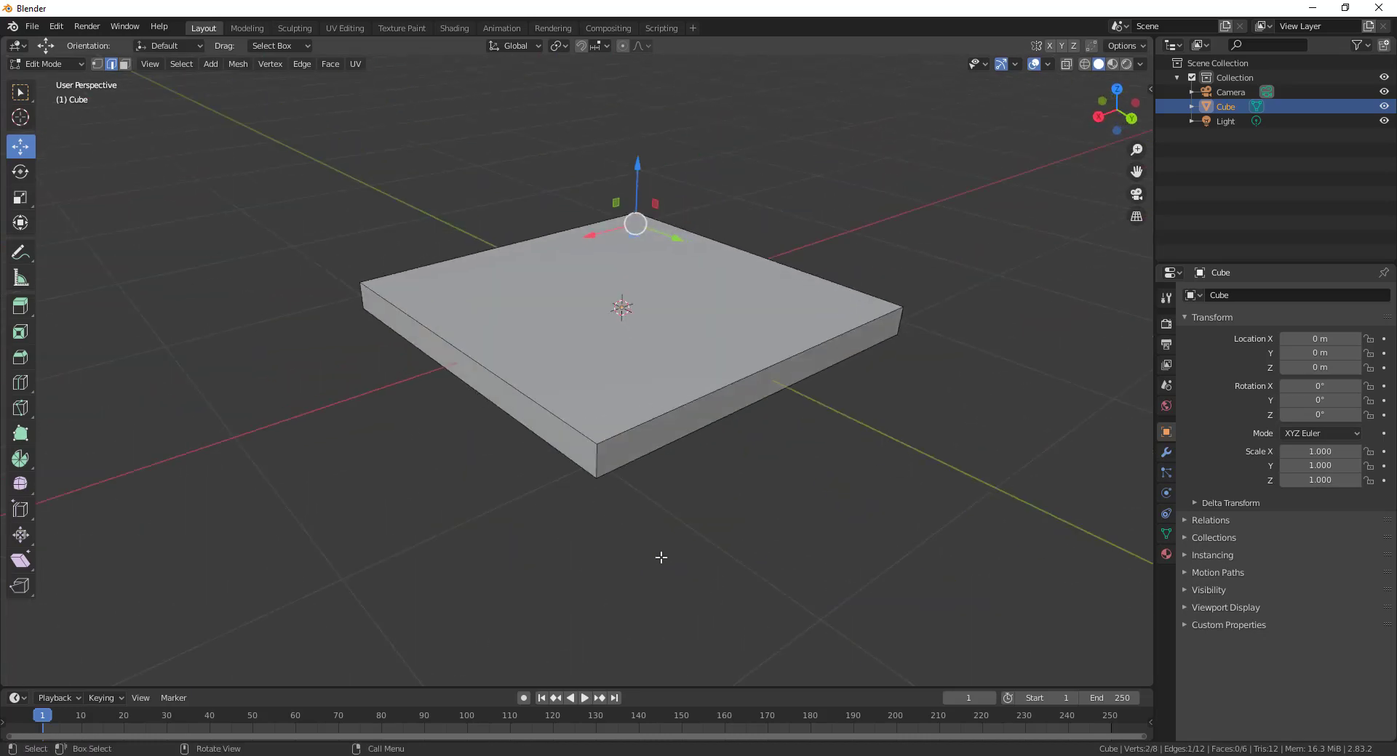
{"action": "middle_click_drag", "start_coordinate": [650, 563], "coordinate": [649, 564]}
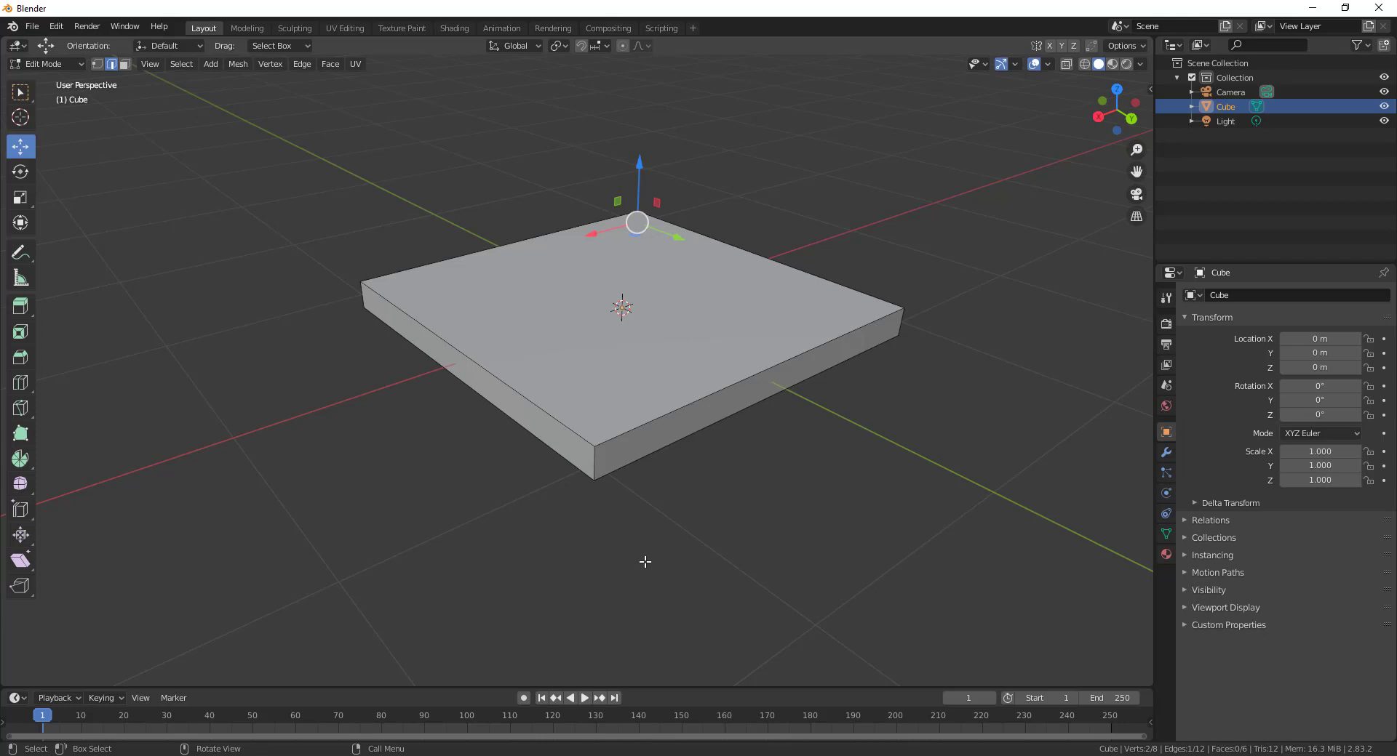
{"action": "middle_click_drag", "start_coordinate": [645, 562], "coordinate": [482, 534]}
{"action": "middle_click_drag", "start_coordinate": [823, 552], "coordinate": [695, 568]}
{"action": "scroll", "coordinate": [804, 499], "scroll_direction": "up", "scroll_amount": 3}
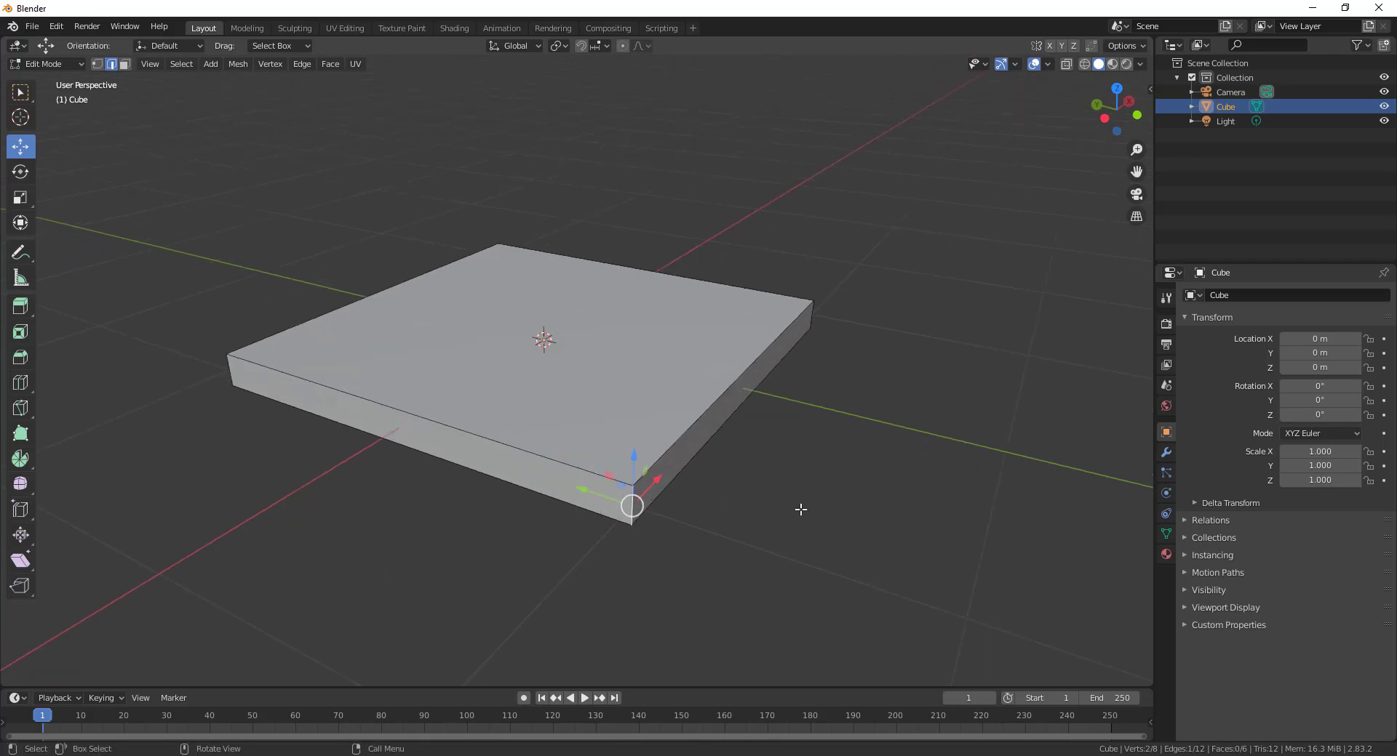
{"action": "middle_click_drag", "start_coordinate": [801, 507], "coordinate": [806, 538]}
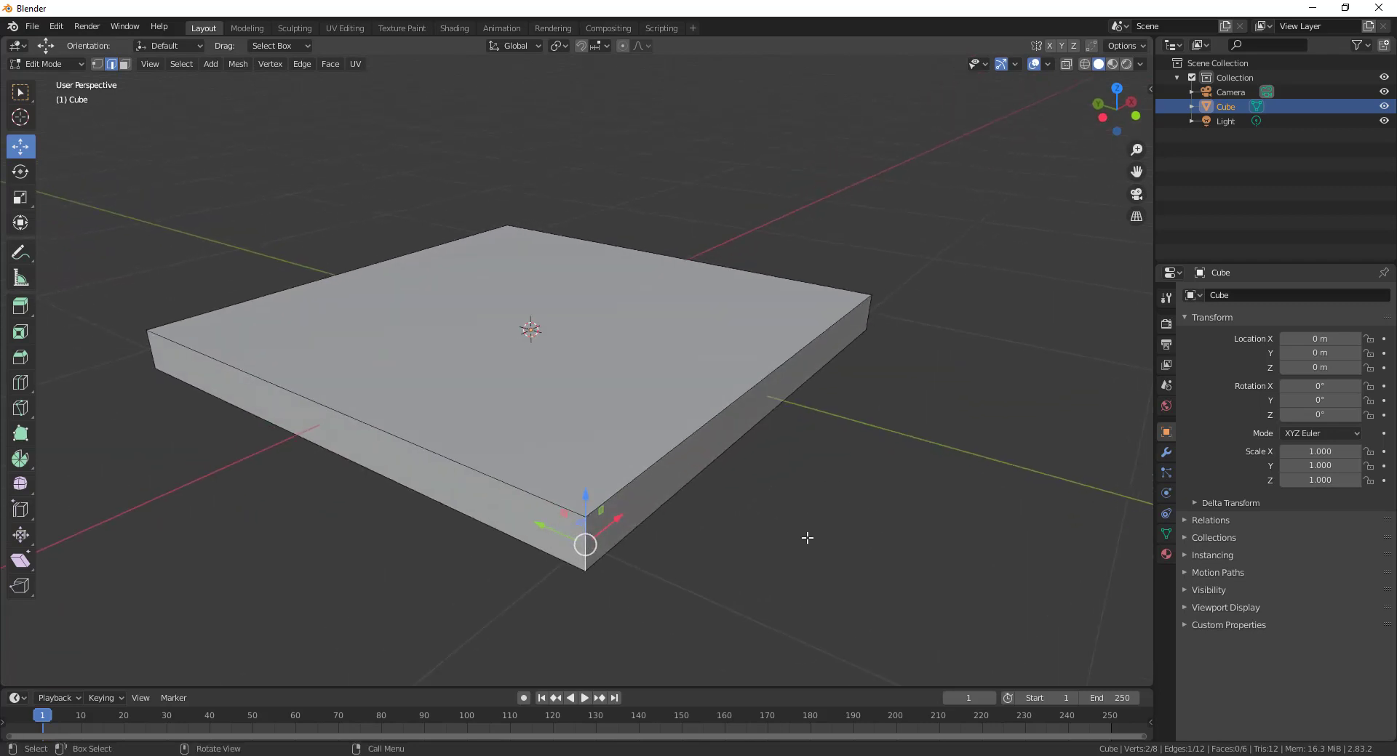
{"action": "key", "text": "ctrl"}
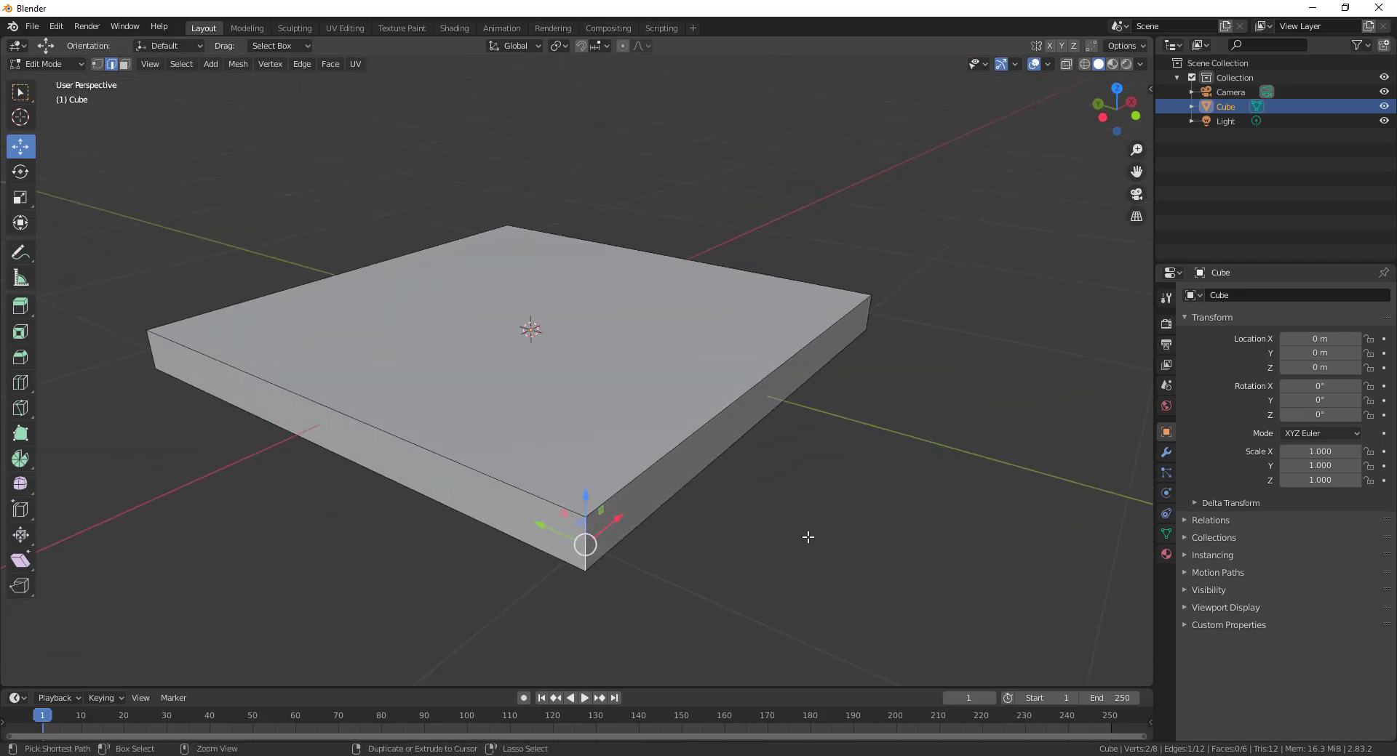
{"action": "left_click", "coordinate": [807, 537]}
{"action": "middle_click_drag", "start_coordinate": [808, 536], "coordinate": [560, 571]}
{"action": "left_click", "coordinate": [617, 557]}
{"action": "left_click", "coordinate": [671, 485], "text": "shift"}
{"action": "middle_click_drag", "start_coordinate": [756, 598], "coordinate": [689, 586]}
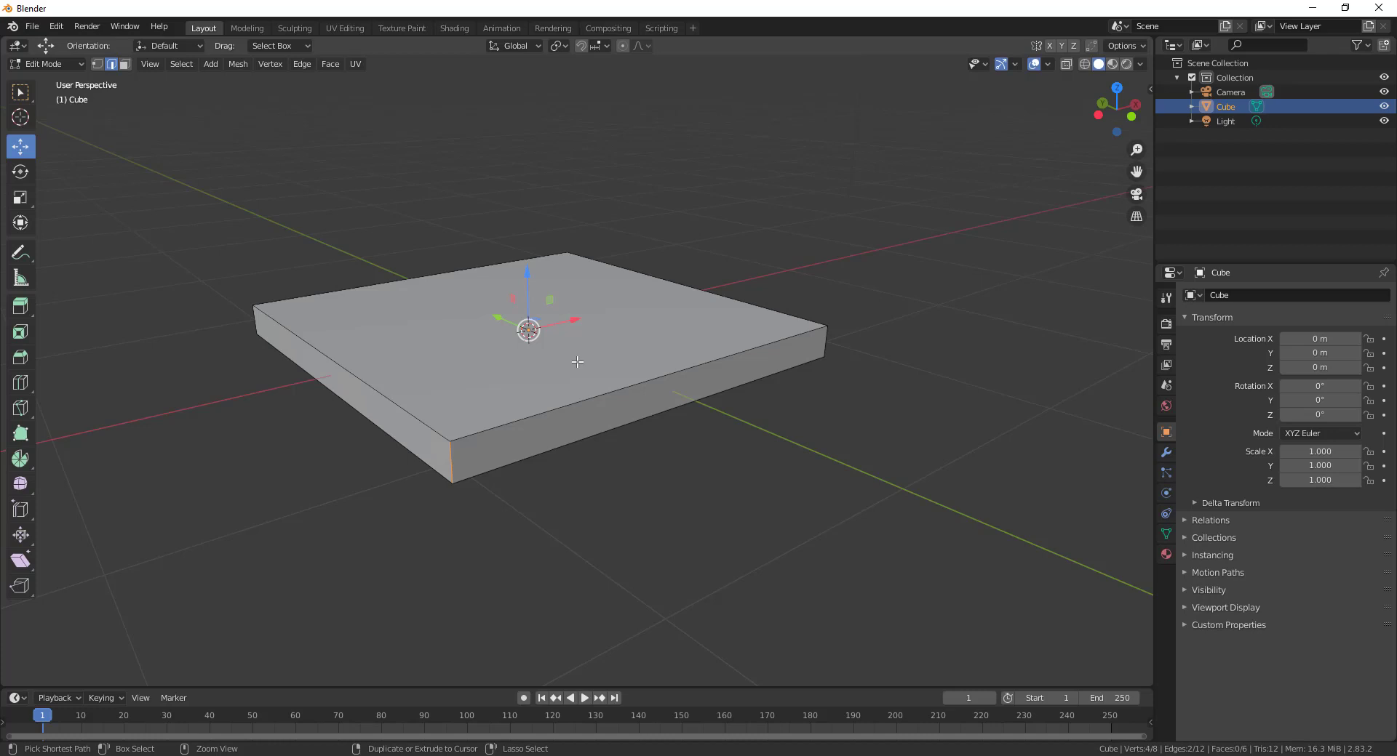
- Try a bevel about 1.38 m wide on the two corner edges, cancel it and undo the last selection
{"action": "key", "text": "ctrl+b"}
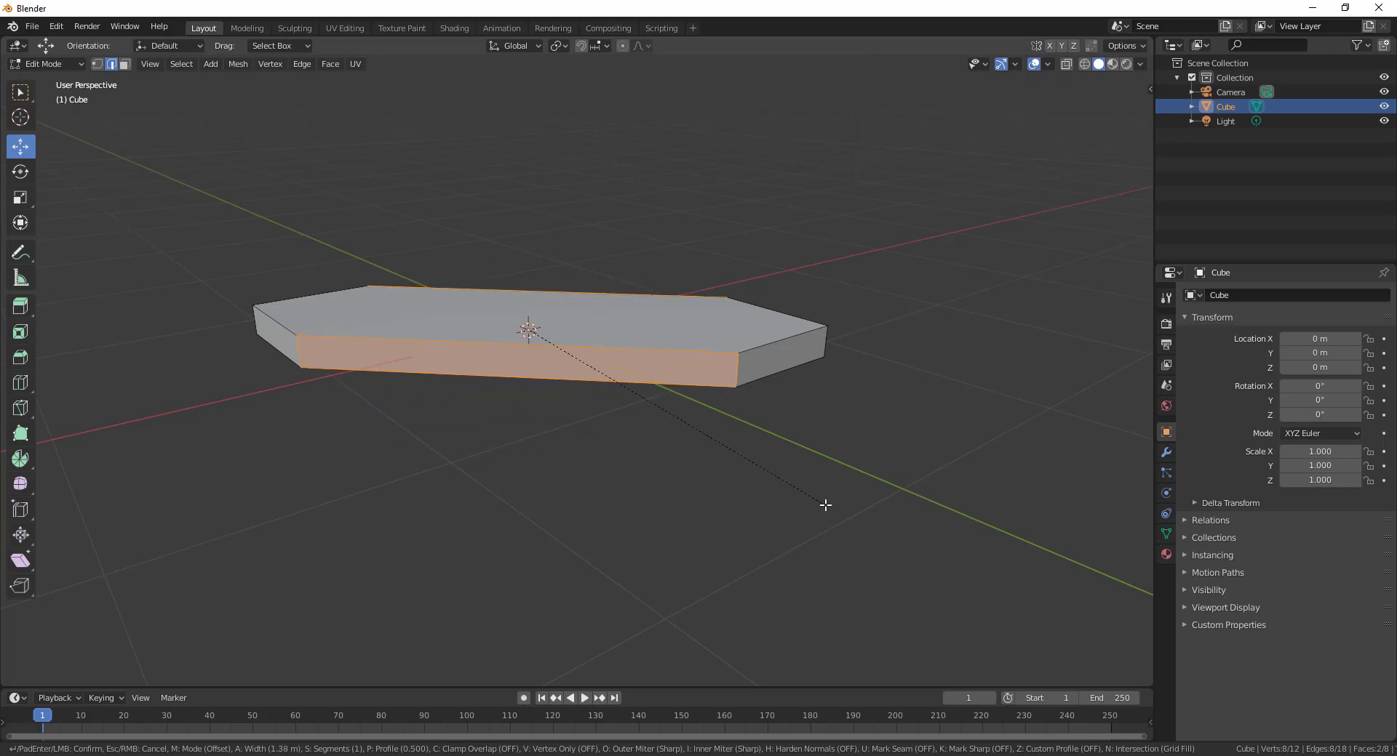
{"action": "key", "text": "Escape"}
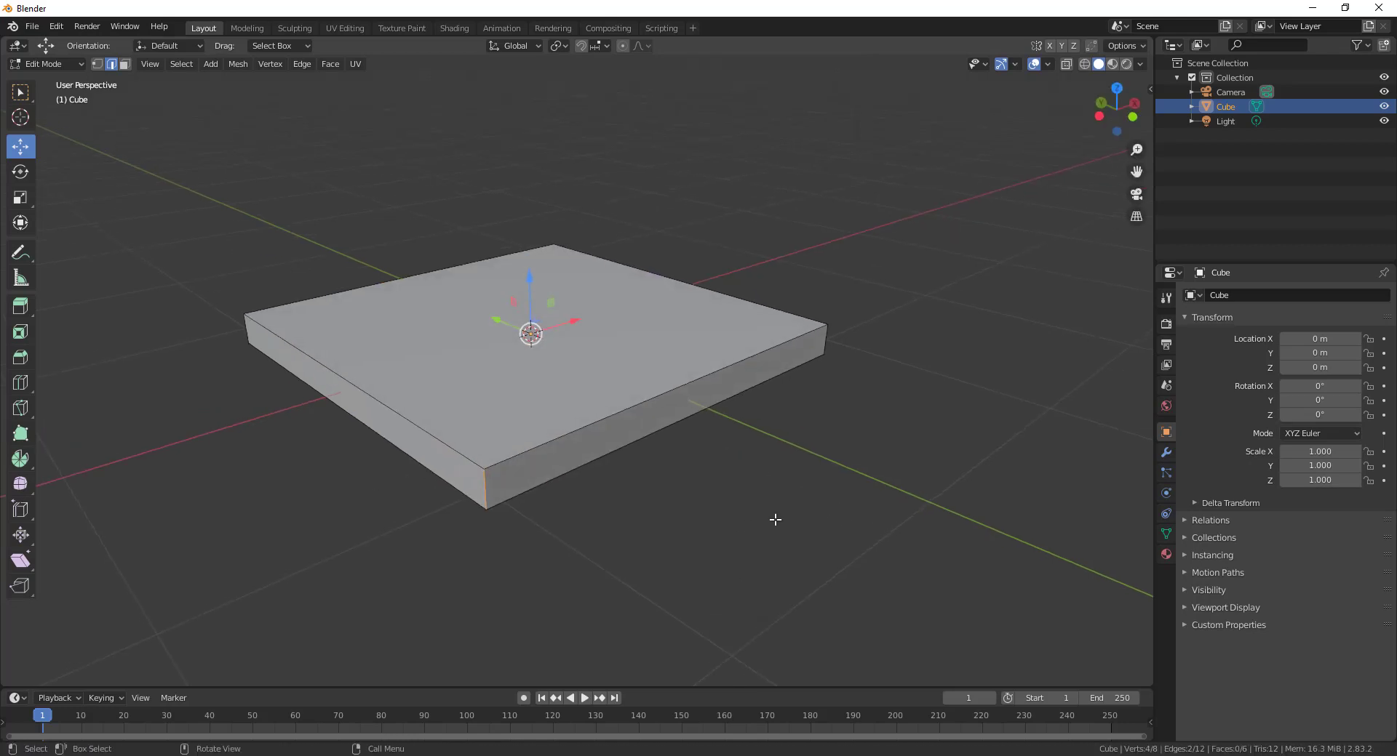
{"action": "key", "text": "ctrl+z"}
- Add the diagonally opposite vertical corner edge to the selection and bevel both edges with an offset of about 0.46 m
{"action": "middle_click_drag", "start_coordinate": [640, 517], "coordinate": [998, 502]}
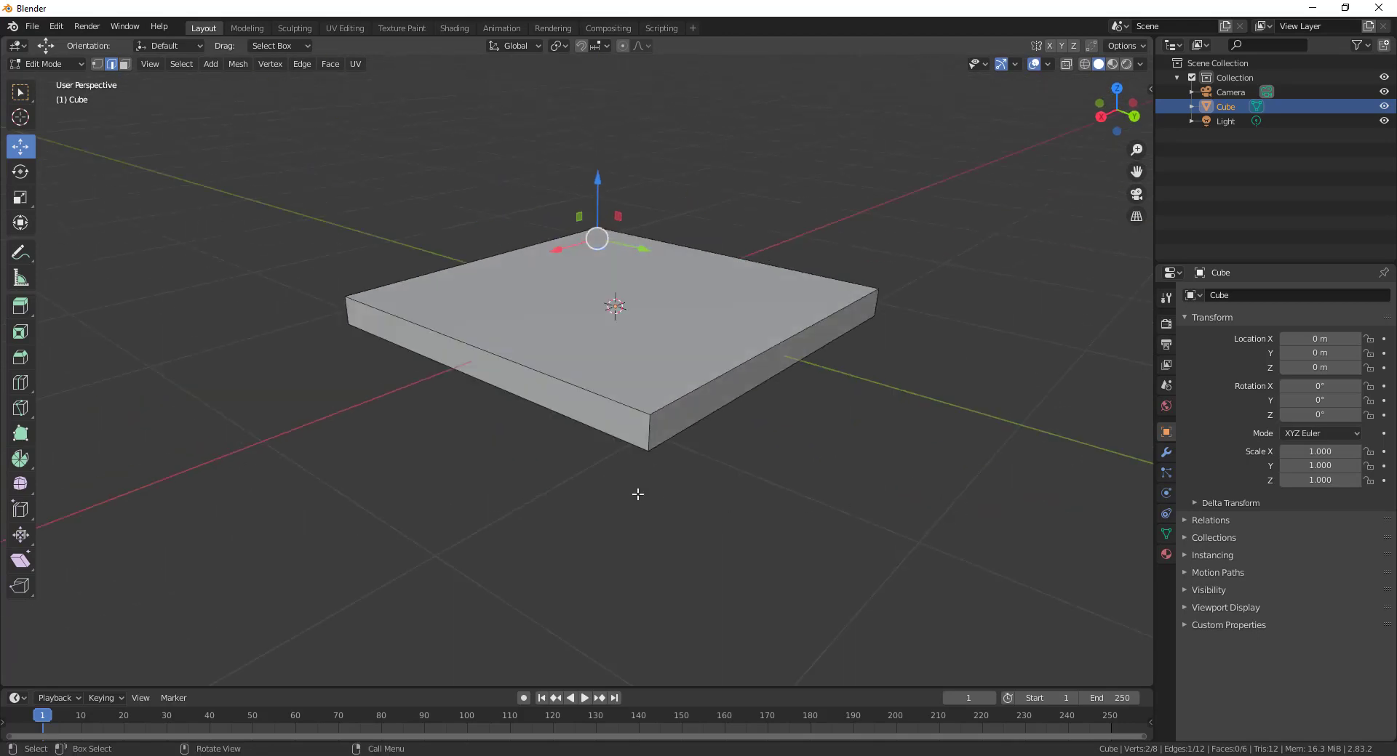
{"action": "left_click", "coordinate": [642, 434], "text": "shift"}
{"action": "middle_click_drag", "start_coordinate": [643, 434], "coordinate": [817, 512]}
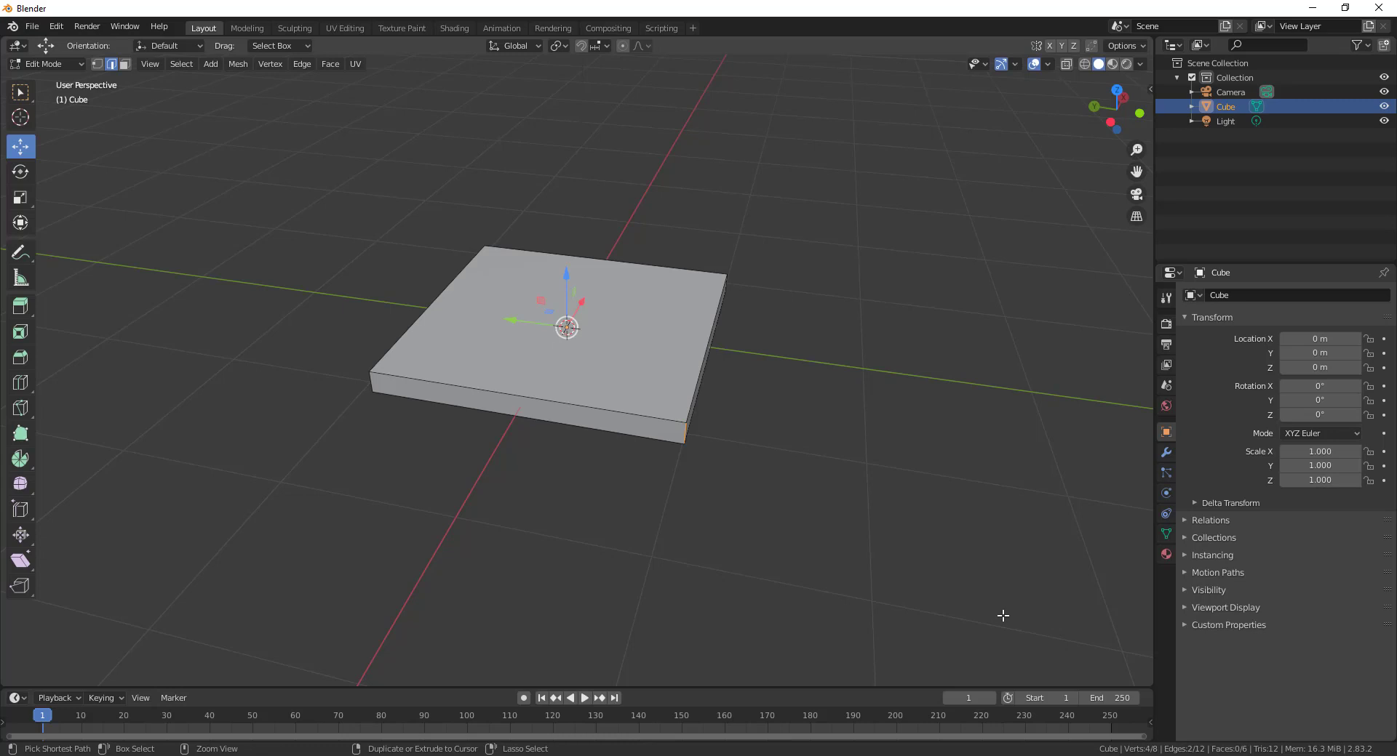
{"action": "key", "text": "ctrl+b"}
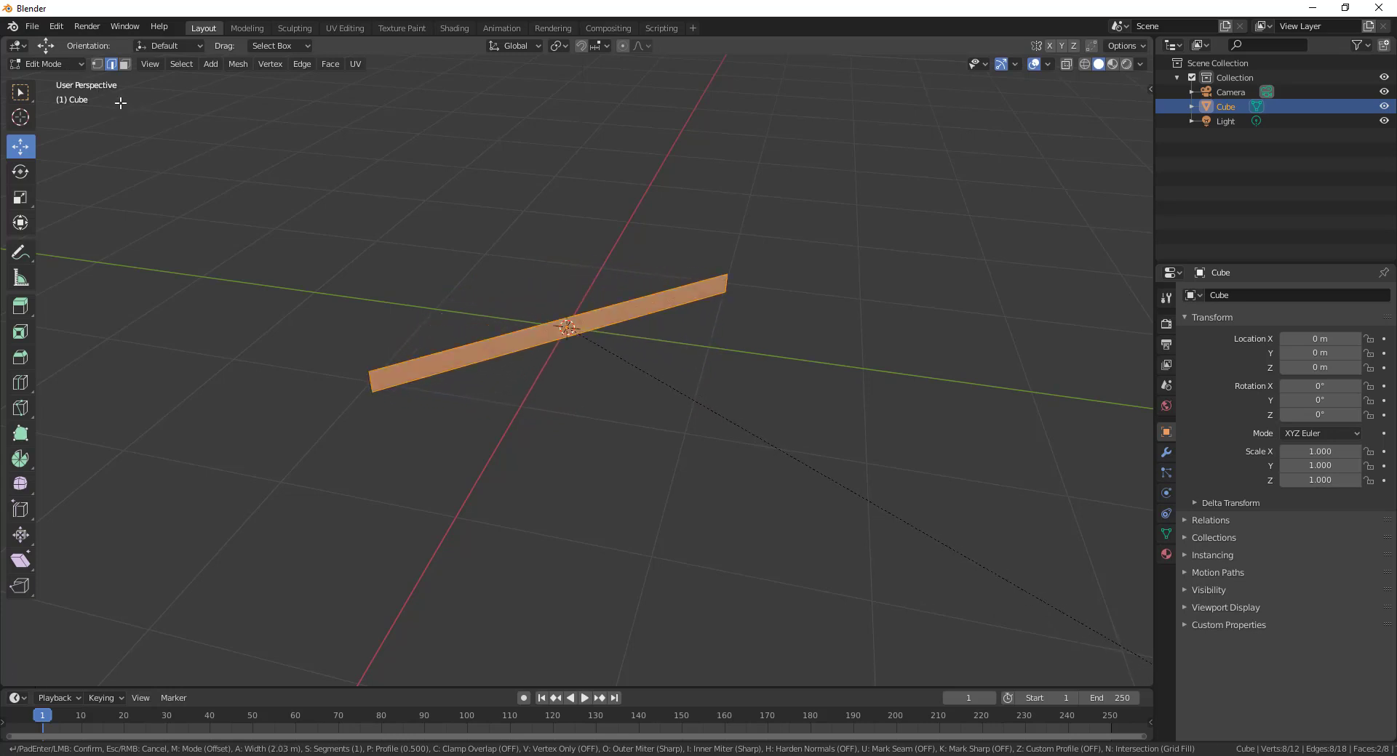
{"action": "left_click", "coordinate": [1068, 641]}
{"action": "middle_click_drag", "start_coordinate": [883, 537], "coordinate": [748, 515]}
{"action": "scroll", "coordinate": [790, 537], "scroll_direction": "up", "scroll_amount": 2}
{"action": "scroll", "coordinate": [778, 518], "scroll_direction": "down", "scroll_amount": 1}
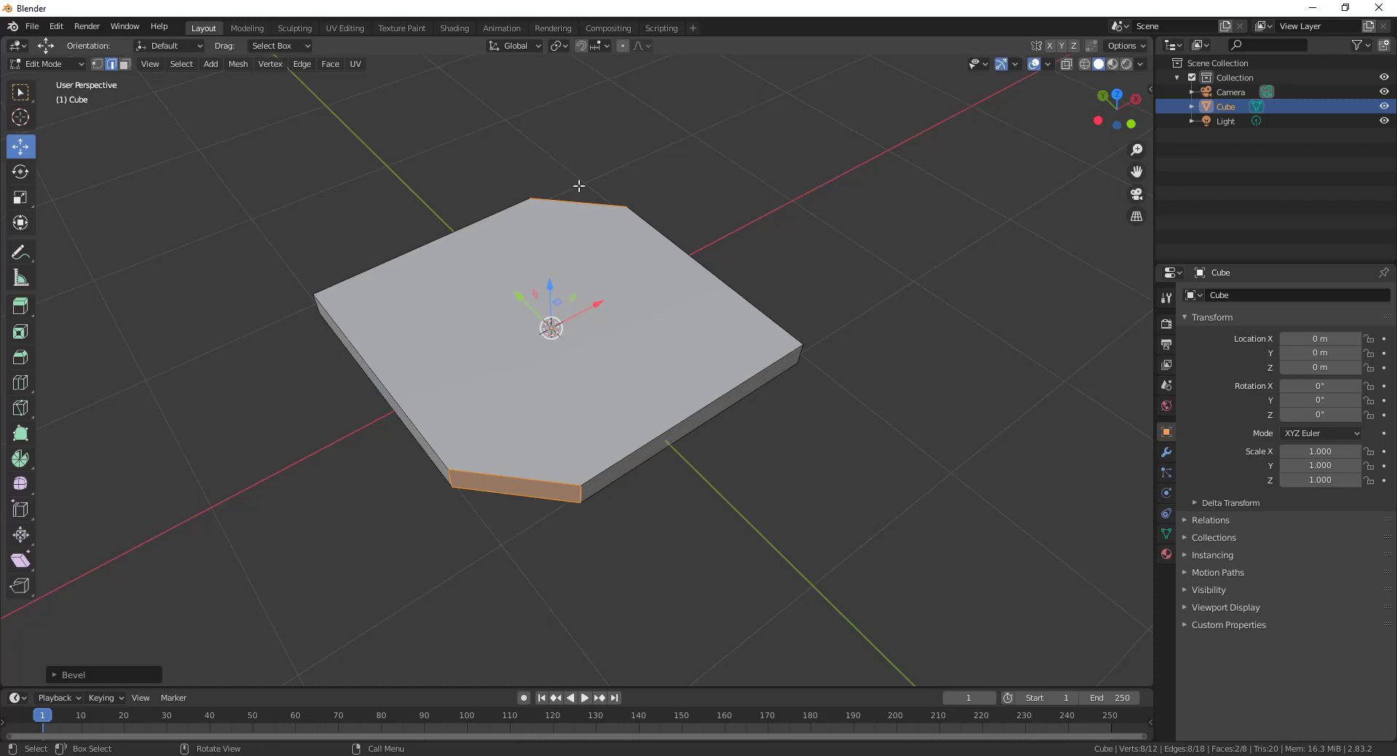
- Expand the last bevel's settings and try adjusting its offset, leaving it at 0.46 m
{"action": "left_click", "coordinate": [55, 675]}
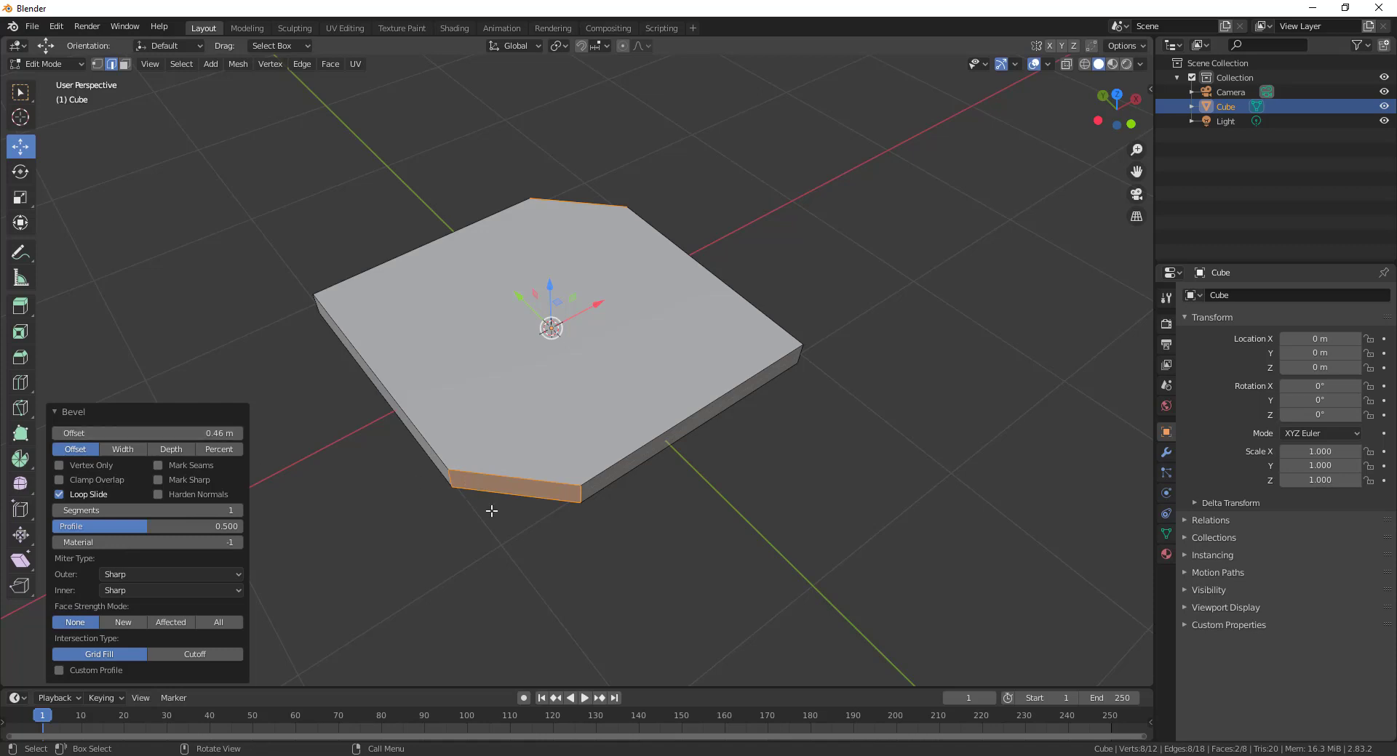
{"action": "middle_click_drag", "start_coordinate": [491, 511], "coordinate": [507, 534]}
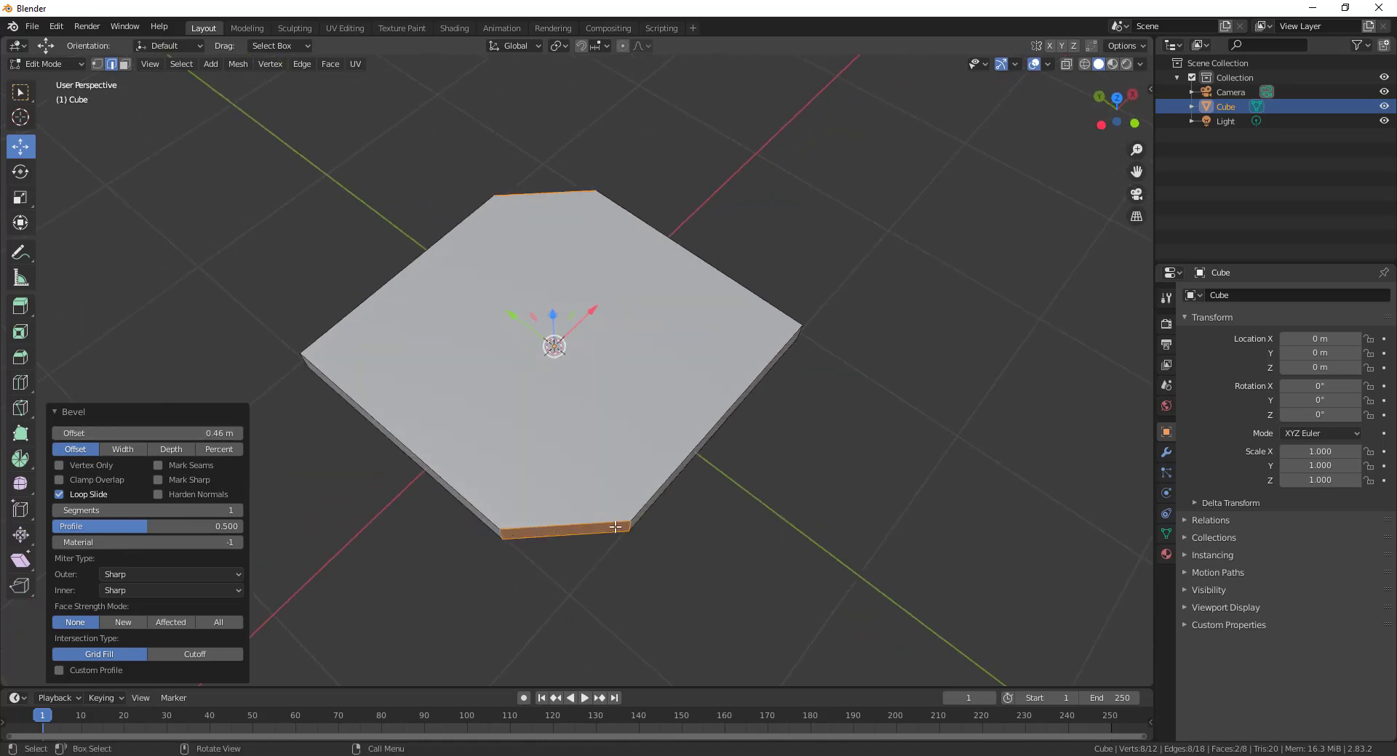
{"action": "middle_click_drag", "start_coordinate": [595, 529], "coordinate": [633, 492]}
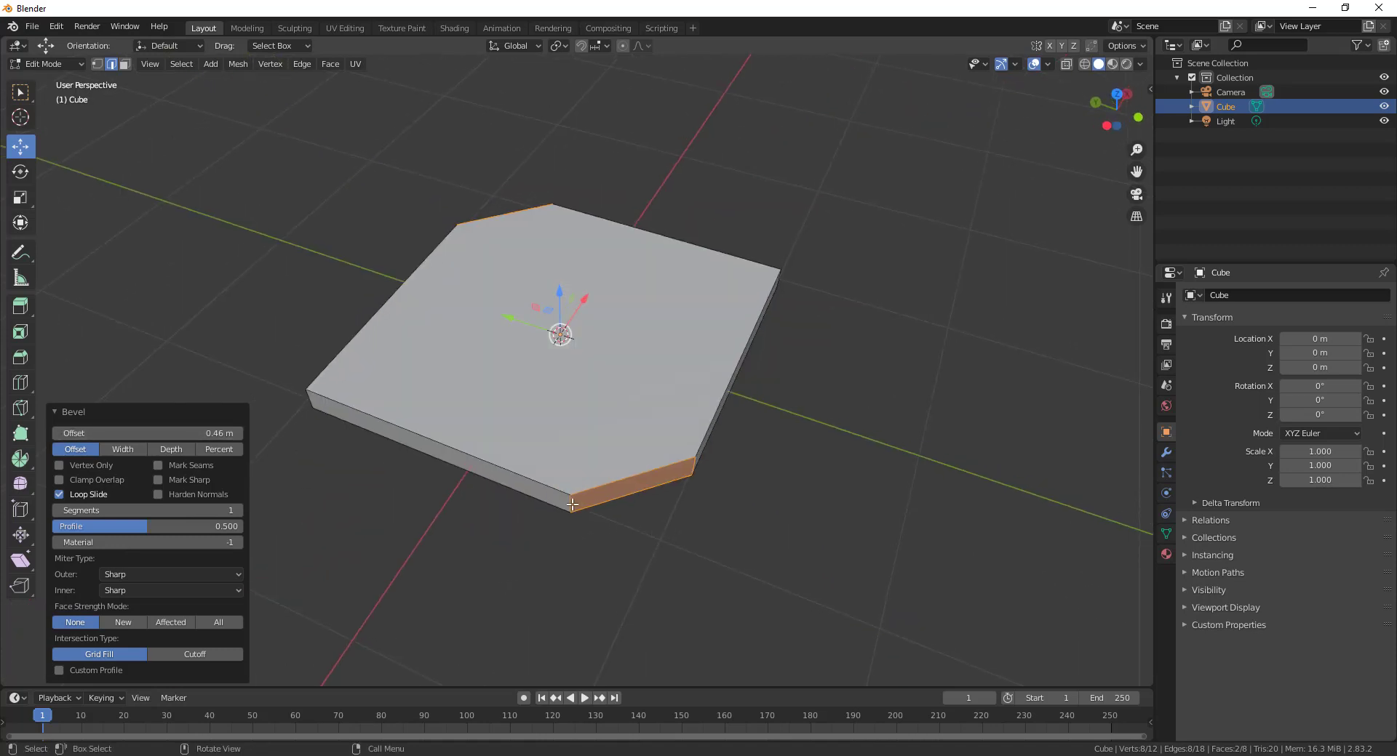
{"action": "mouse_move", "coordinate": [109, 433]}
{"action": "left_mouse_down"}
{"action": "mouse_move", "coordinate": [182, 433]}
{"action": "mouse_move", "coordinate": [113, 434]}
{"action": "left_mouse_up"}
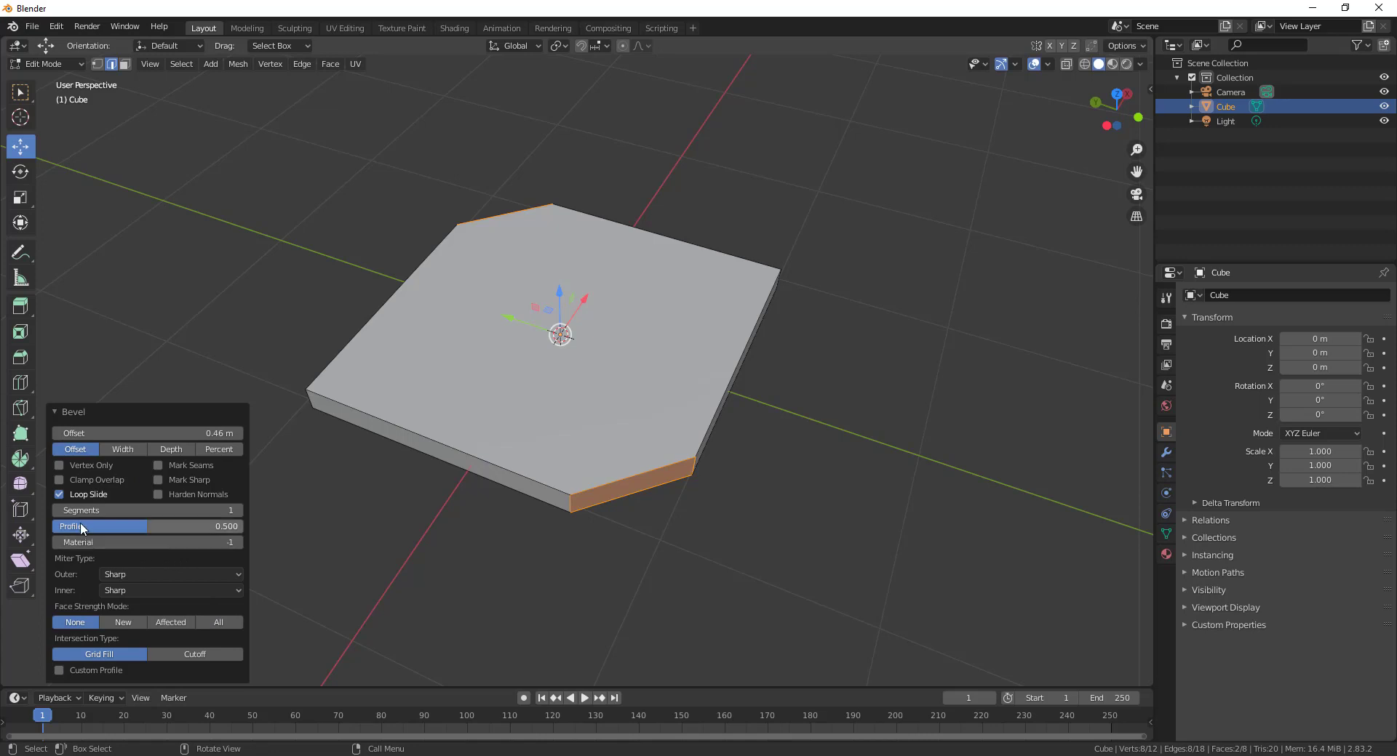
- Lower the bevel's profile to 0.375 and inspect the two cut corners
{"action": "mouse_move", "coordinate": [141, 525]}
{"action": "left_mouse_down"}
{"action": "mouse_move", "coordinate": [69, 525]}
{"action": "mouse_move", "coordinate": [226, 526]}
{"action": "mouse_move", "coordinate": [123, 525]}
{"action": "left_mouse_up"}
{"action": "middle_click_drag", "start_coordinate": [835, 561], "coordinate": [602, 540]}
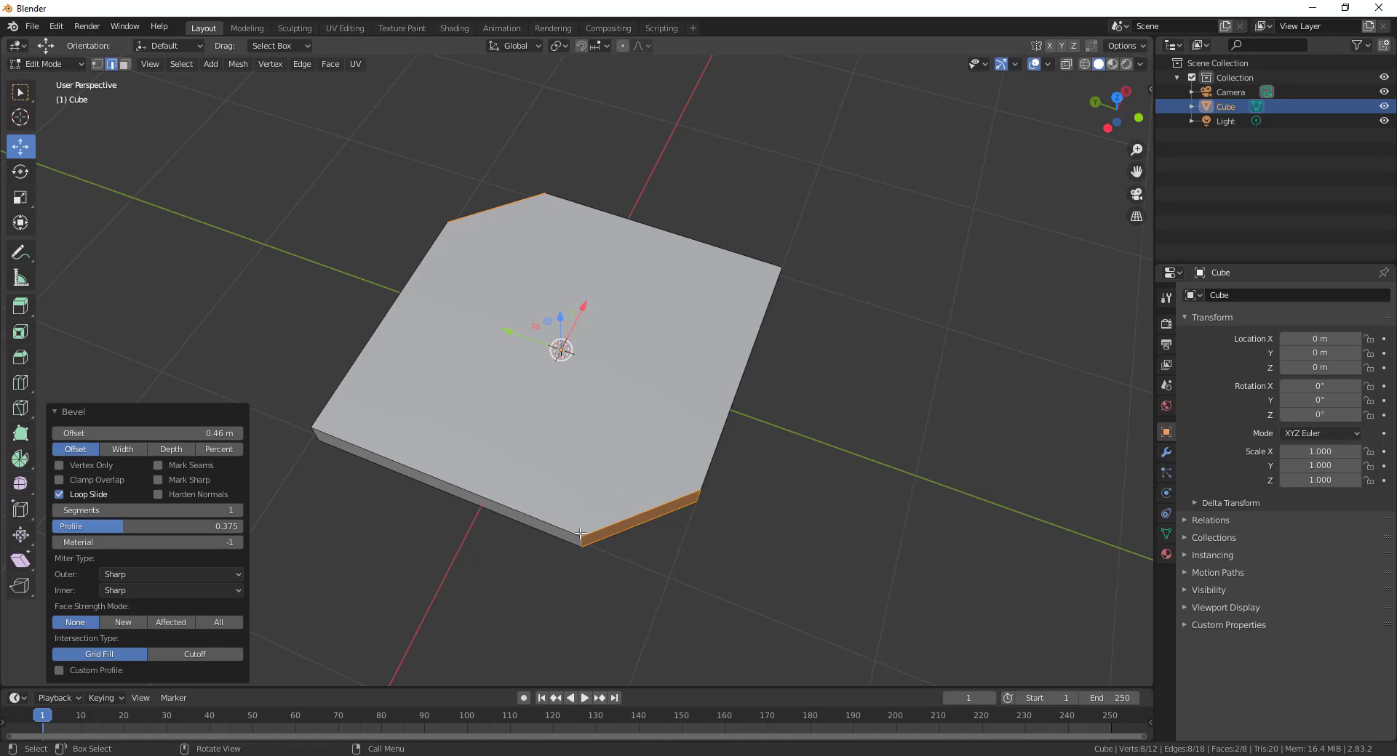
{"action": "middle_click_drag", "start_coordinate": [699, 497], "coordinate": [698, 548]}
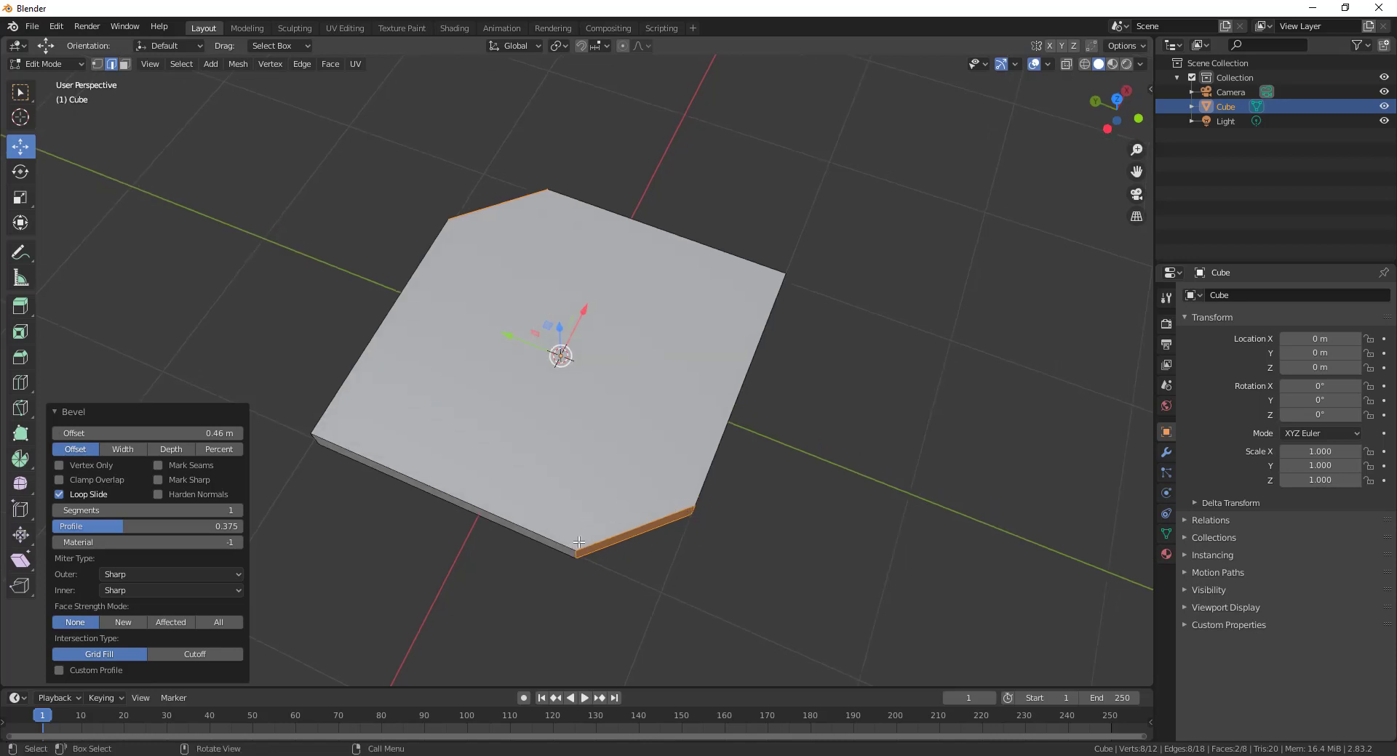
{"action": "middle_click_drag", "start_coordinate": [703, 503], "coordinate": [721, 483]}
{"action": "middle_click_drag", "start_coordinate": [638, 532], "coordinate": [715, 450]}
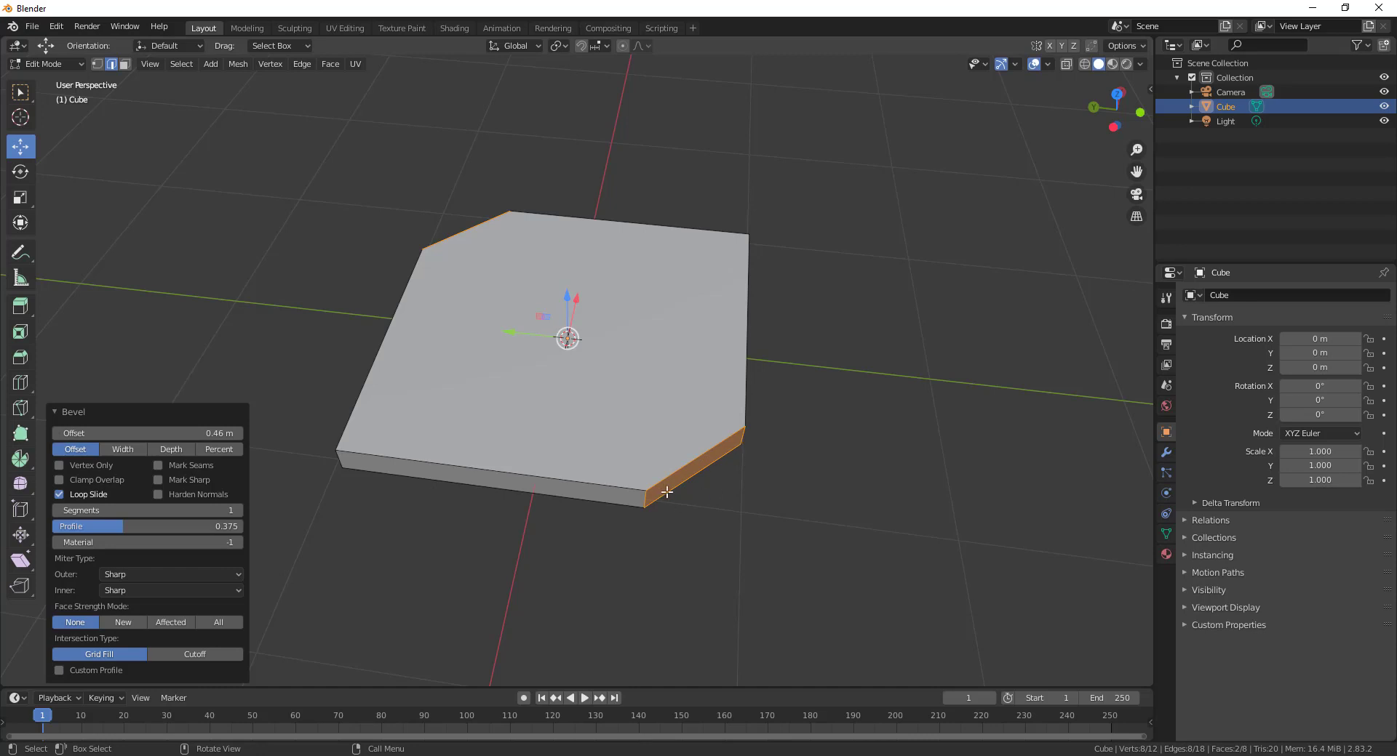
{"action": "middle_click_drag", "start_coordinate": [773, 500], "coordinate": [299, 558]}
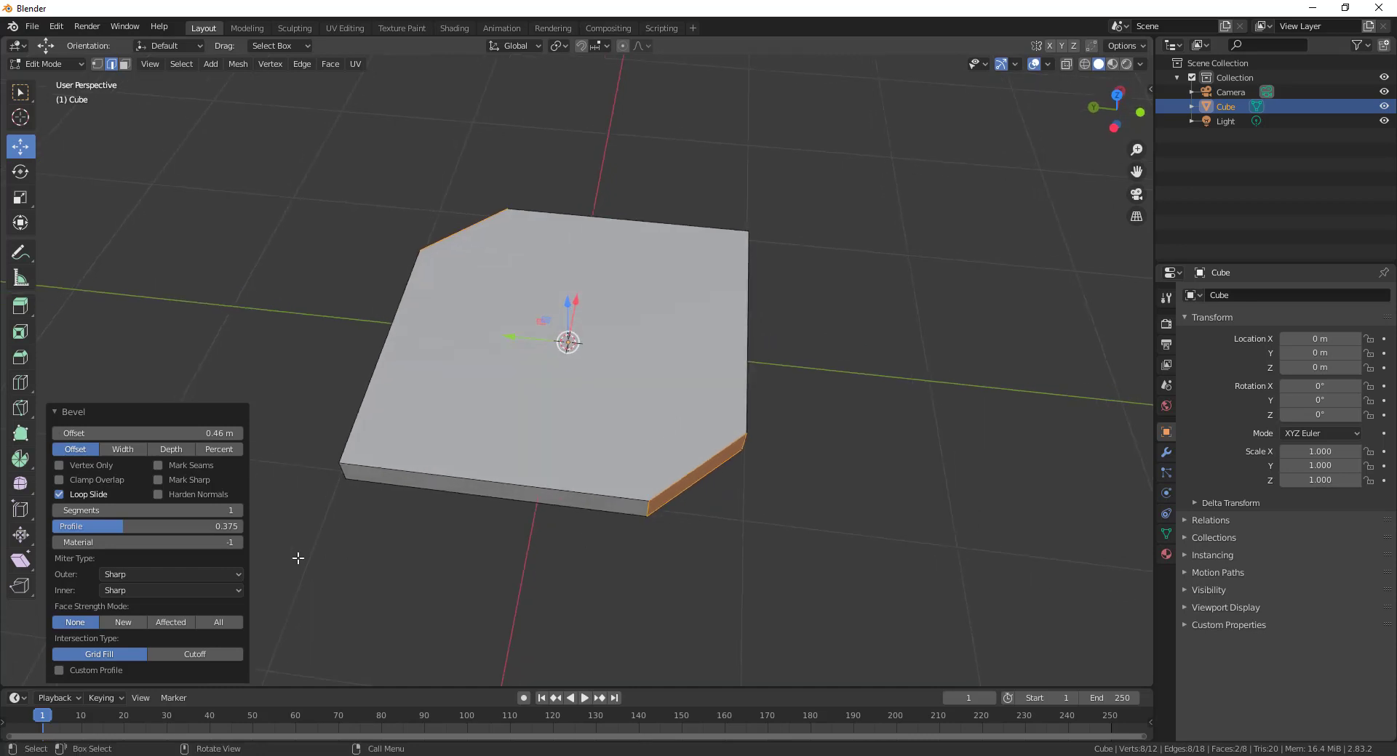
- Round the two beveled corners by setting the bevel to 24 segments
{"action": "left_click_drag", "start_coordinate": [80, 512], "coordinate": [276, 513]}
{"action": "middle_click_drag", "start_coordinate": [572, 574], "coordinate": [531, 547]}
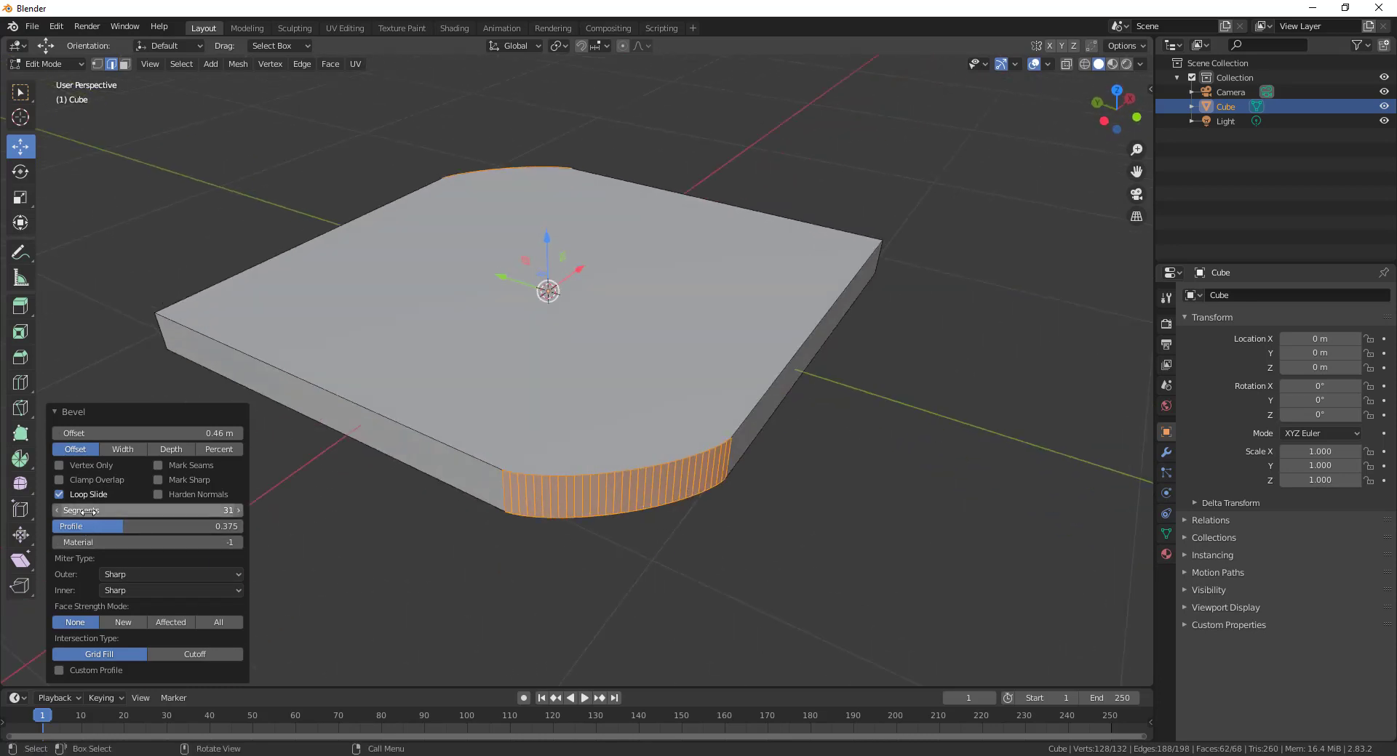
{"action": "mouse_move", "coordinate": [86, 511]}
{"action": "left_mouse_down"}
{"action": "mouse_move", "coordinate": [14, 512]}
{"action": "mouse_move", "coordinate": [65, 511]}
{"action": "left_mouse_up"}
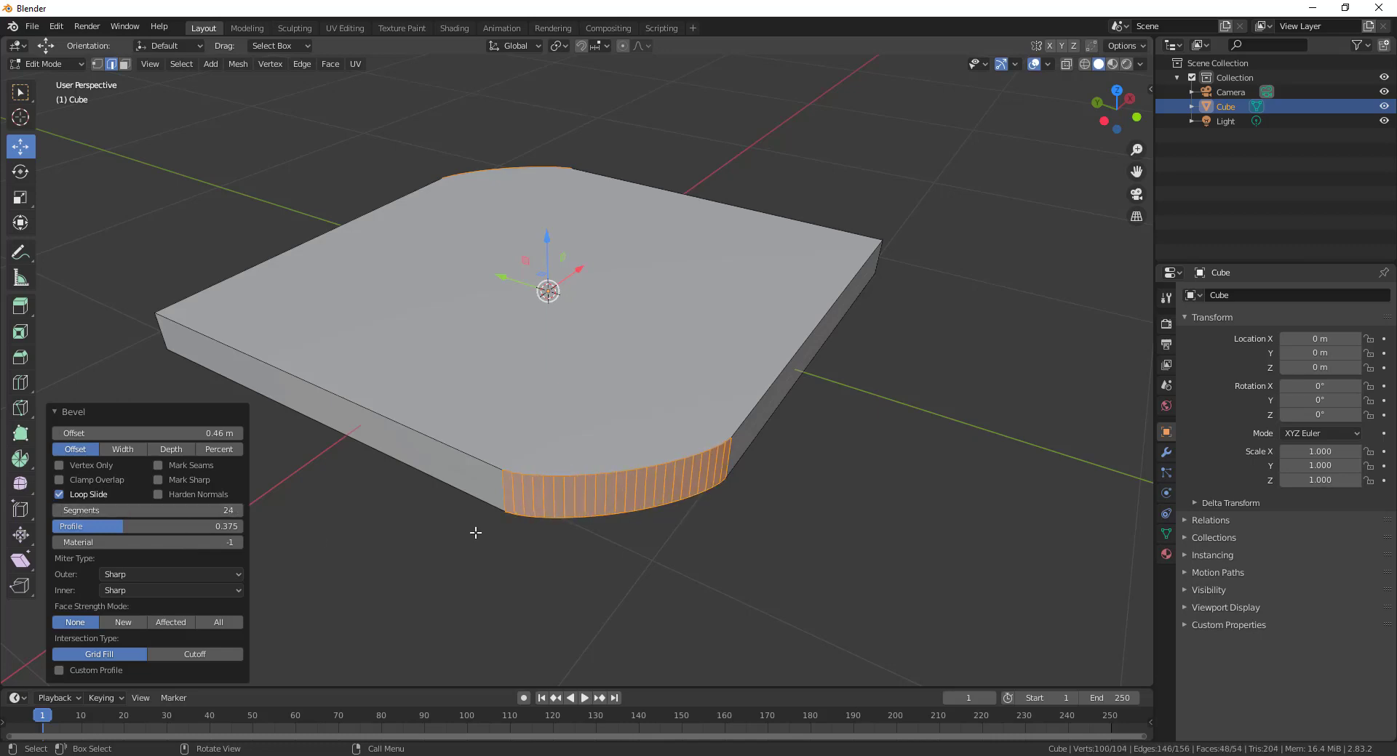
{"action": "middle_click_drag", "start_coordinate": [474, 533], "coordinate": [478, 392]}
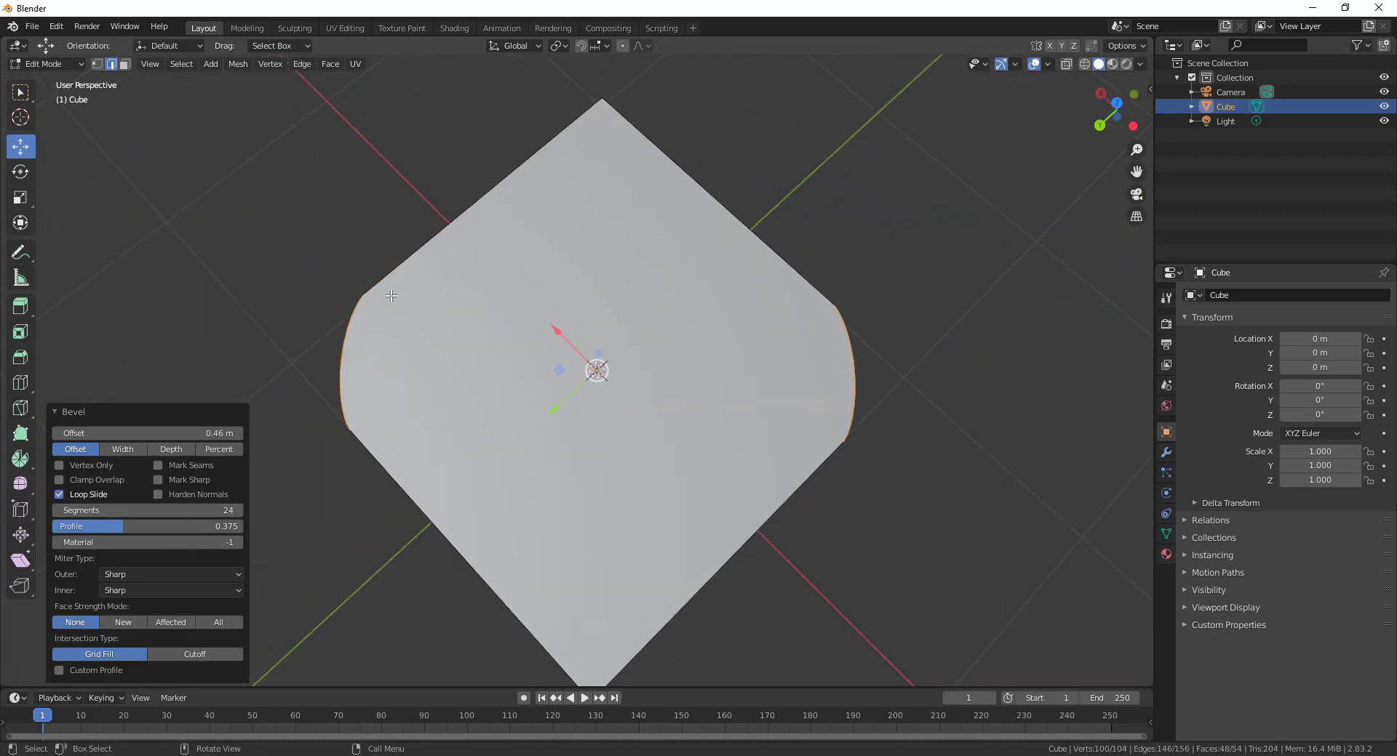
{"action": "middle_click_drag", "start_coordinate": [834, 337], "coordinate": [783, 518]}
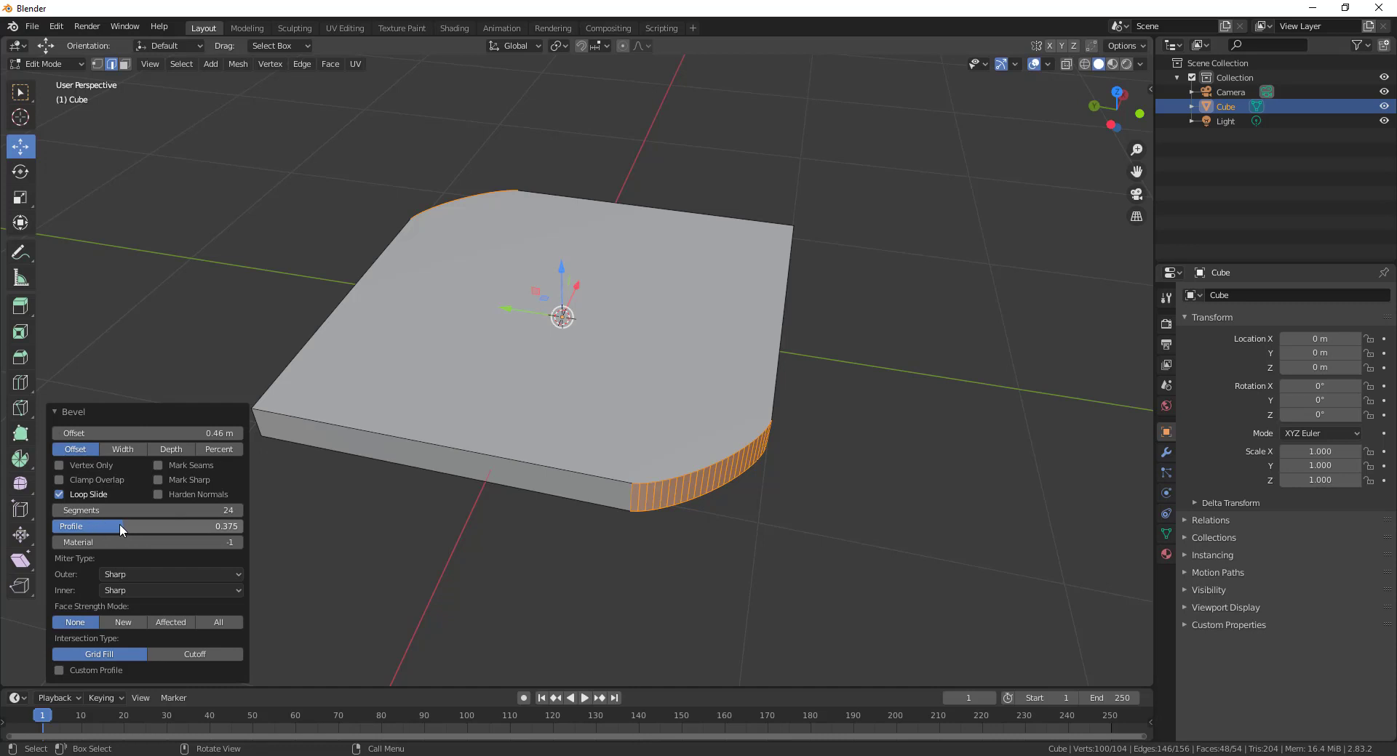
- Raise the bevel's profile to 0.527 to round the corners outward
{"action": "left_click_drag", "start_coordinate": [118, 525], "coordinate": [164, 525]}
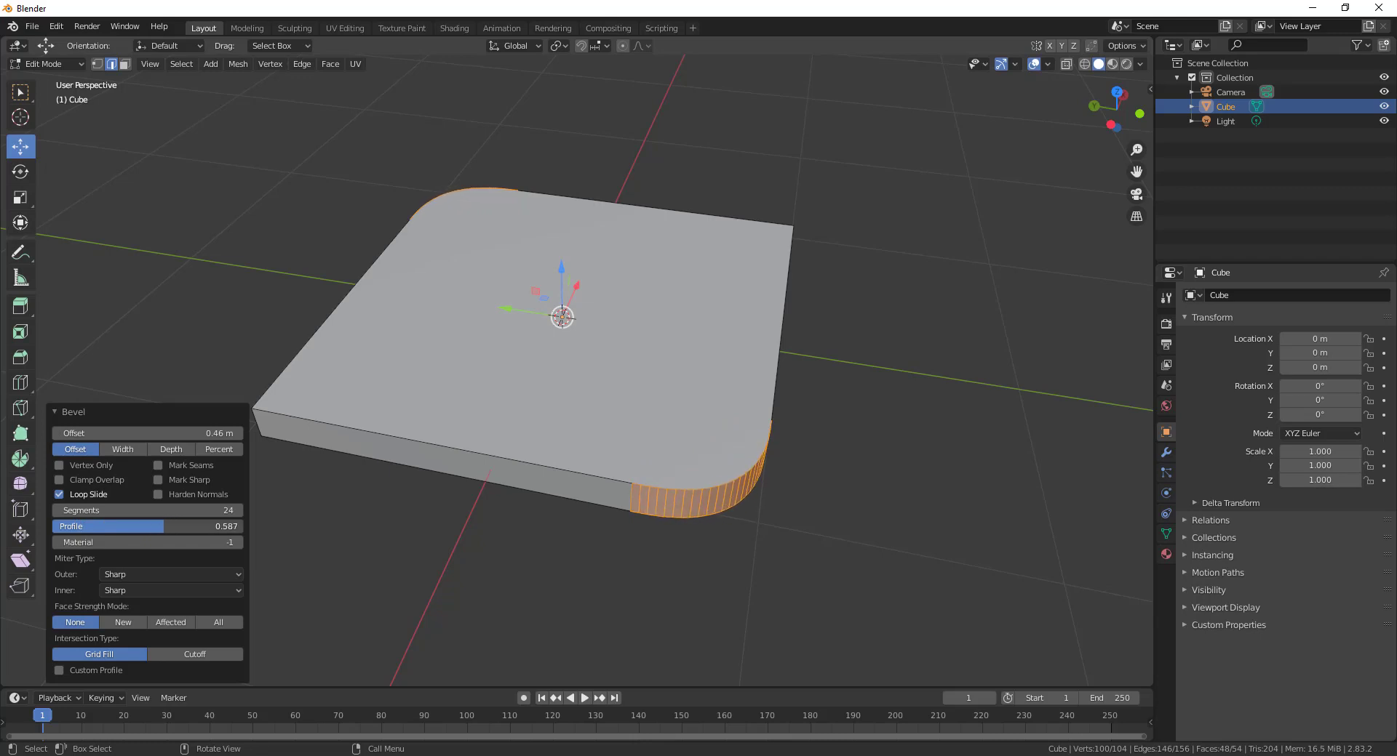
{"action": "middle_click_drag", "start_coordinate": [509, 567], "coordinate": [544, 528]}
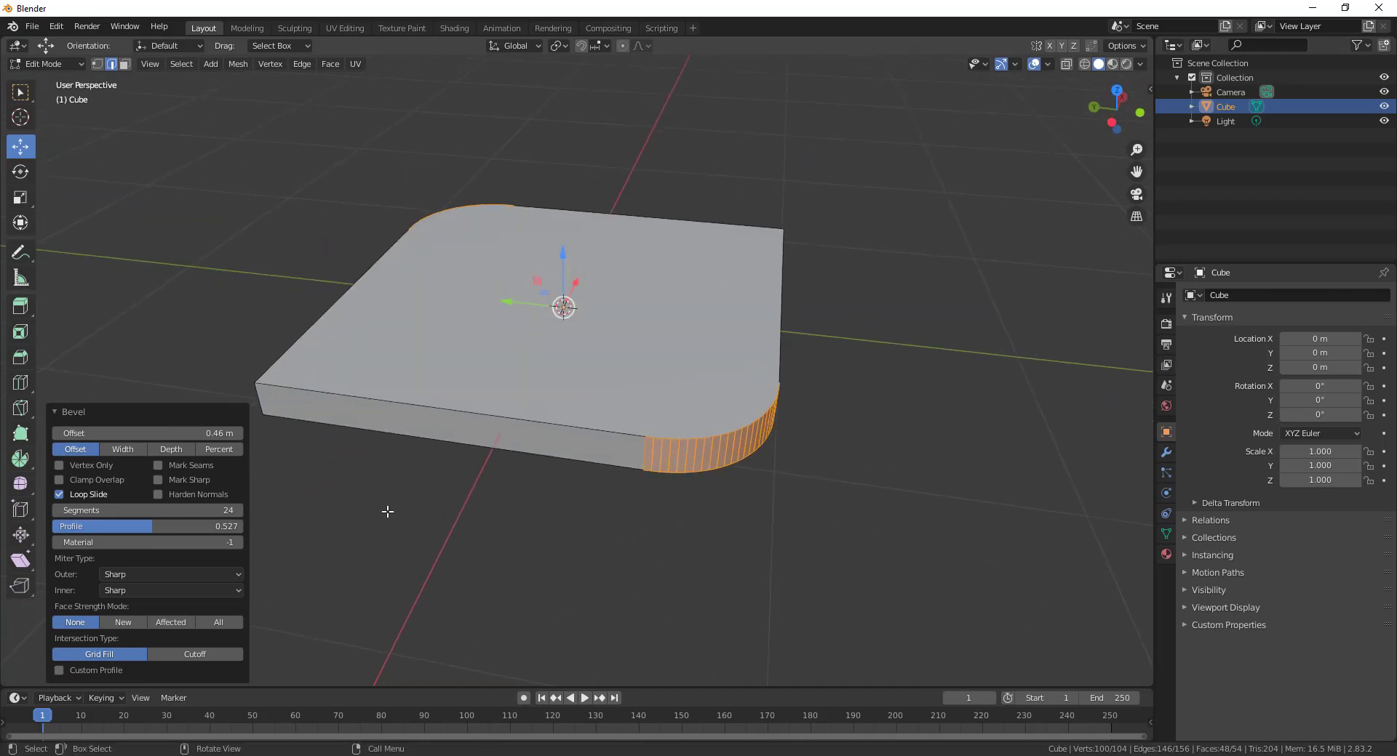
{"action": "middle_click_drag", "start_coordinate": [386, 511], "coordinate": [654, 528]}
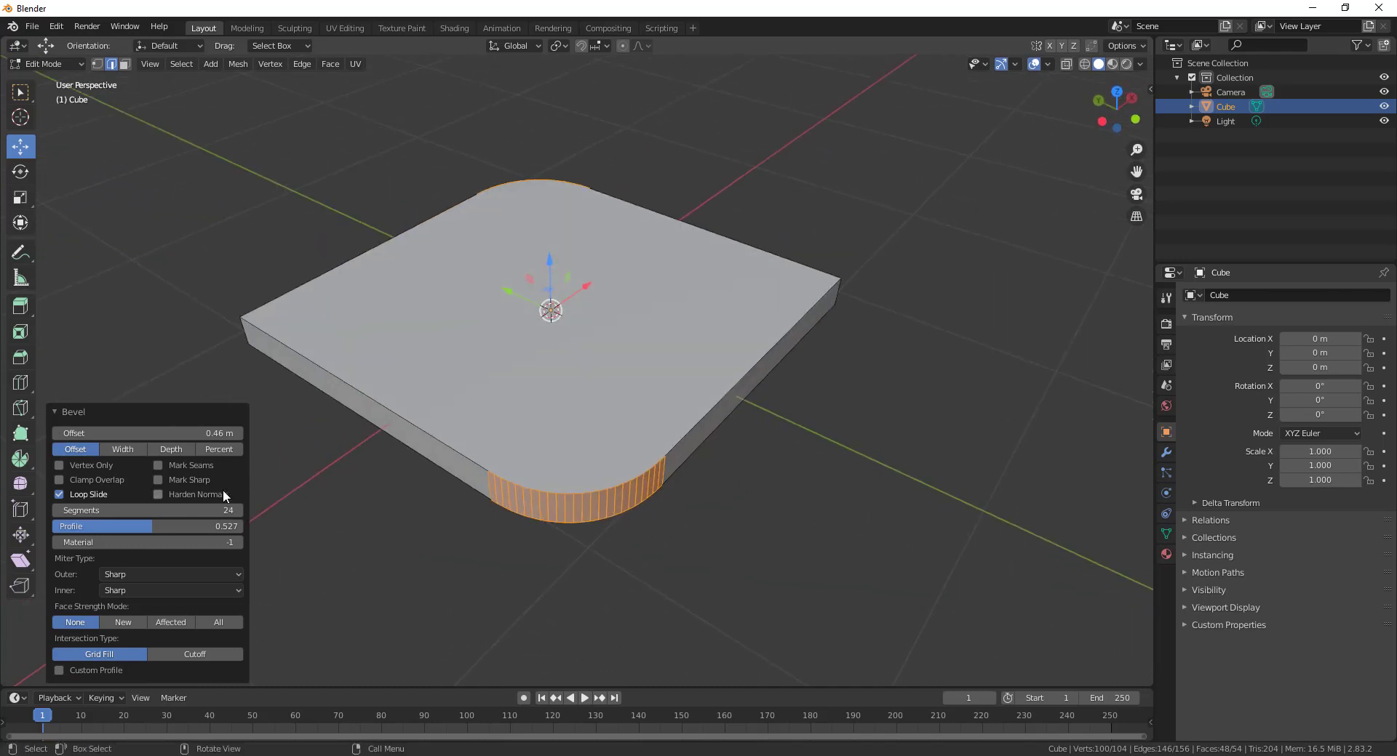
- Measure the bevel by Width, try a wider bevel of 0.86 m, and set the width to 0.51 m
{"action": "left_click", "coordinate": [129, 450]}
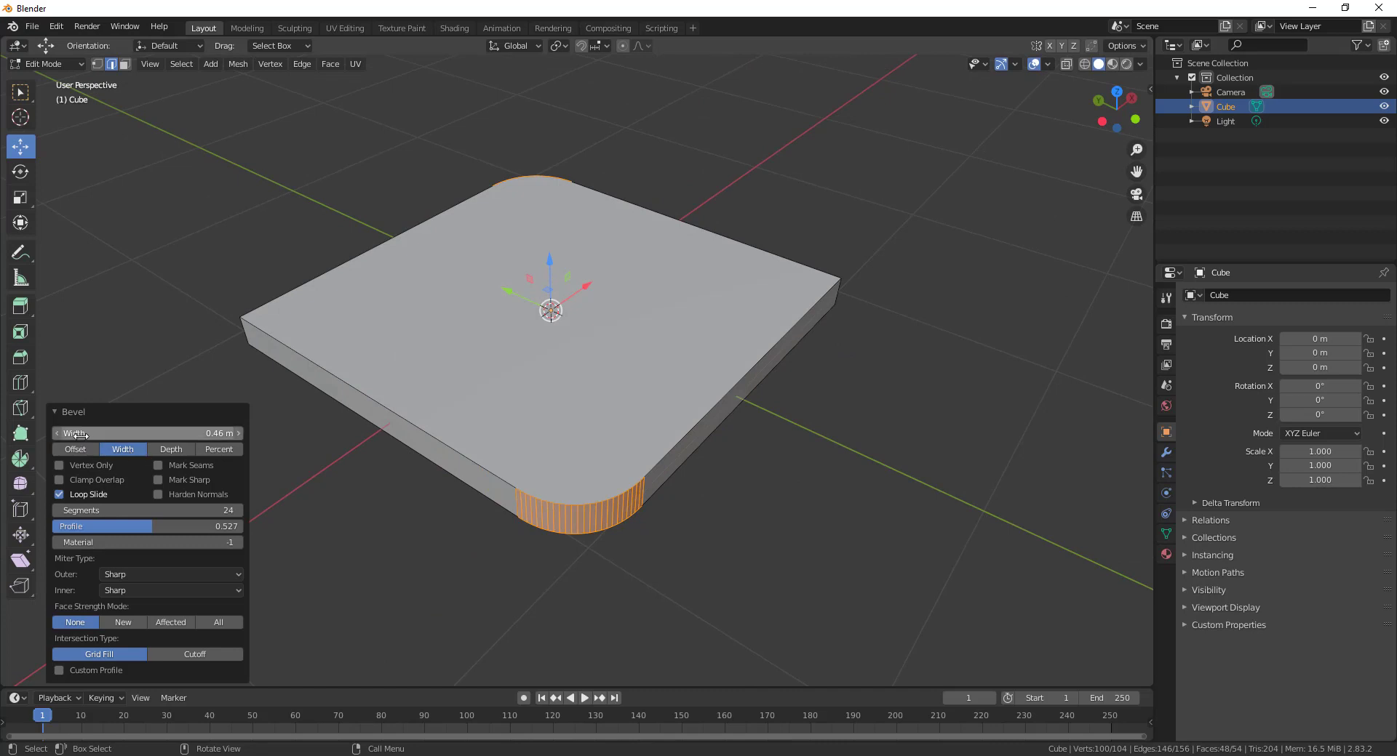
{"action": "mouse_move", "coordinate": [78, 435]}
{"action": "left_mouse_down"}
{"action": "mouse_move", "coordinate": [163, 435]}
{"action": "mouse_move", "coordinate": [98, 435]}
{"action": "left_mouse_up"}
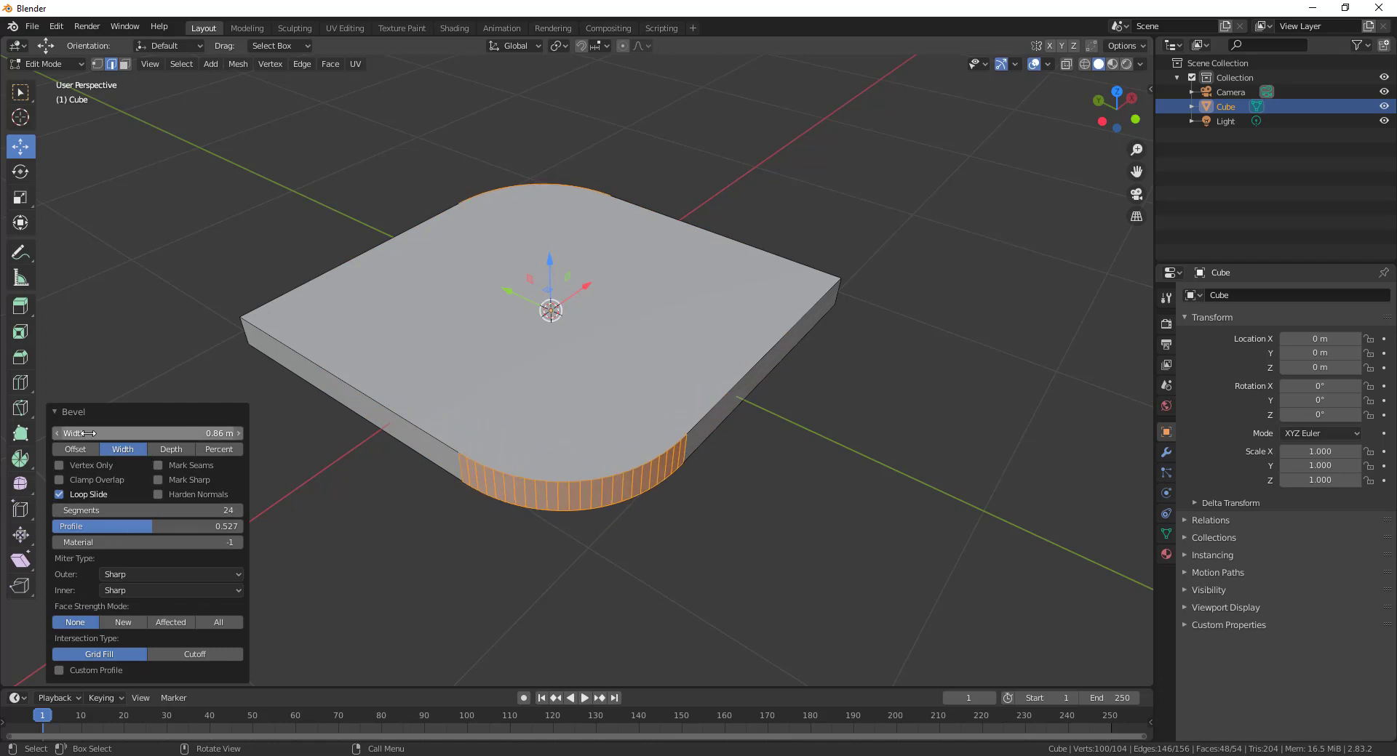
{"action": "mouse_move", "coordinate": [89, 434]}
{"action": "left_mouse_down"}
{"action": "mouse_move", "coordinate": [109, 434]}
{"action": "mouse_move", "coordinate": [52, 433]}
{"action": "mouse_move", "coordinate": [113, 433]}
{"action": "mouse_move", "coordinate": [68, 433]}
{"action": "mouse_move", "coordinate": [97, 426]}
{"action": "left_mouse_up"}
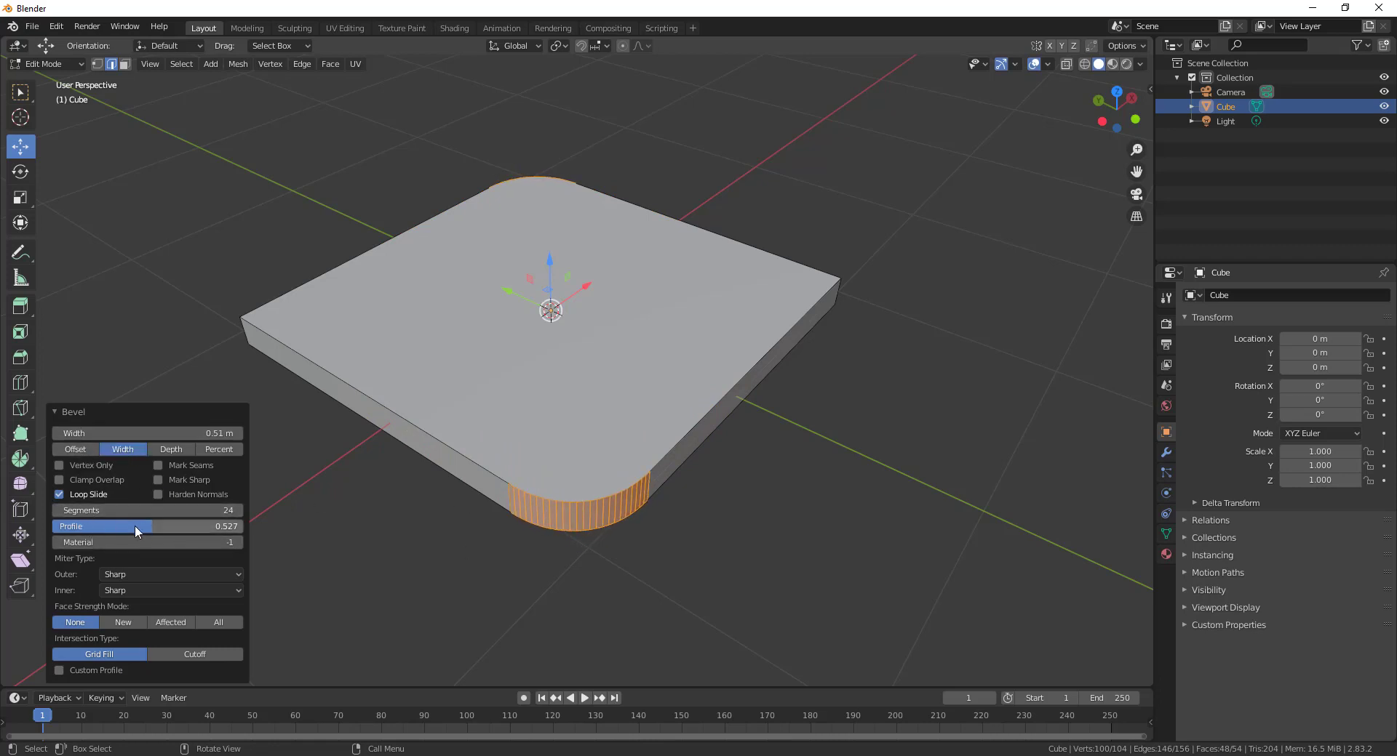
- Make the corner bevels concave with a profile of 0.034 and set the bevel width to 0.5 m
{"action": "left_click_drag", "start_coordinate": [147, 527], "coordinate": [55, 526]}
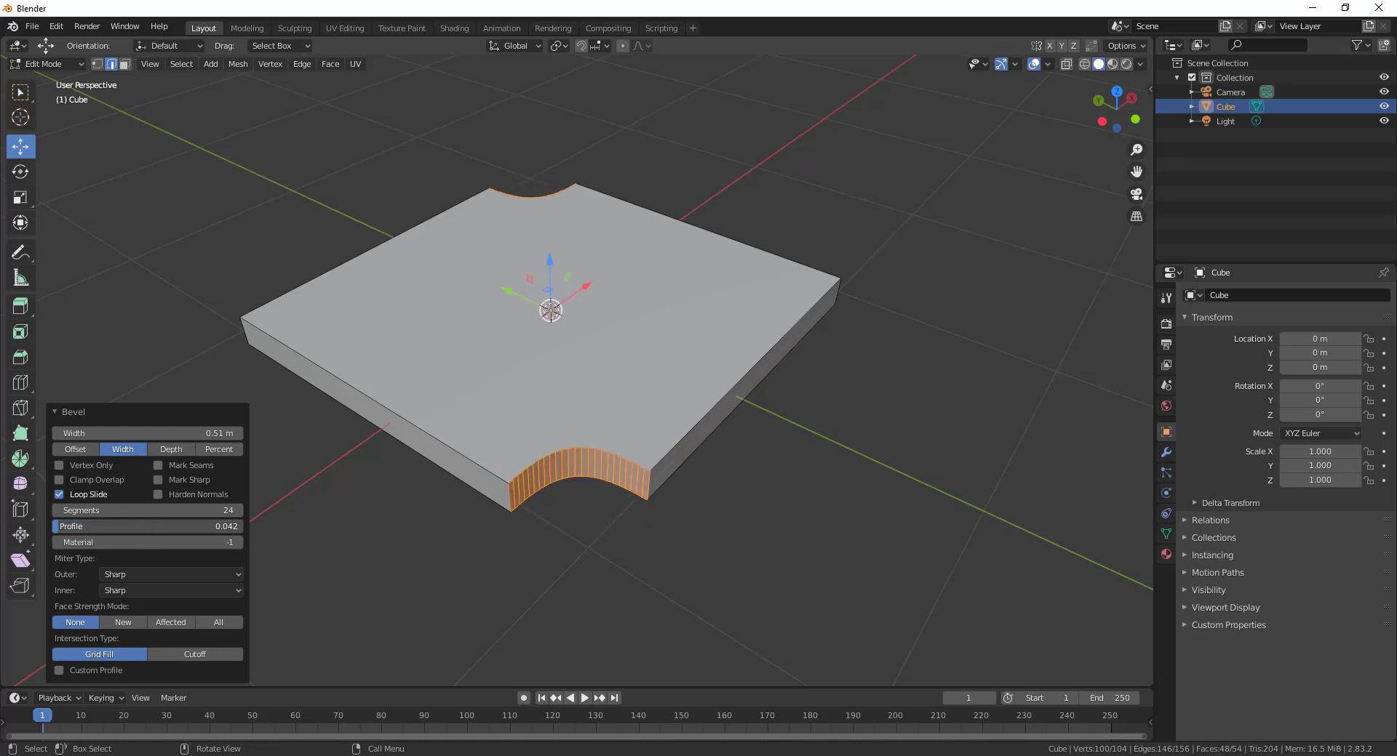
{"action": "mouse_move", "coordinate": [128, 434]}
{"action": "left_mouse_down"}
{"action": "mouse_move", "coordinate": [258, 433]}
{"action": "mouse_move", "coordinate": [99, 433]}
{"action": "mouse_move", "coordinate": [122, 433]}
{"action": "left_mouse_up"}
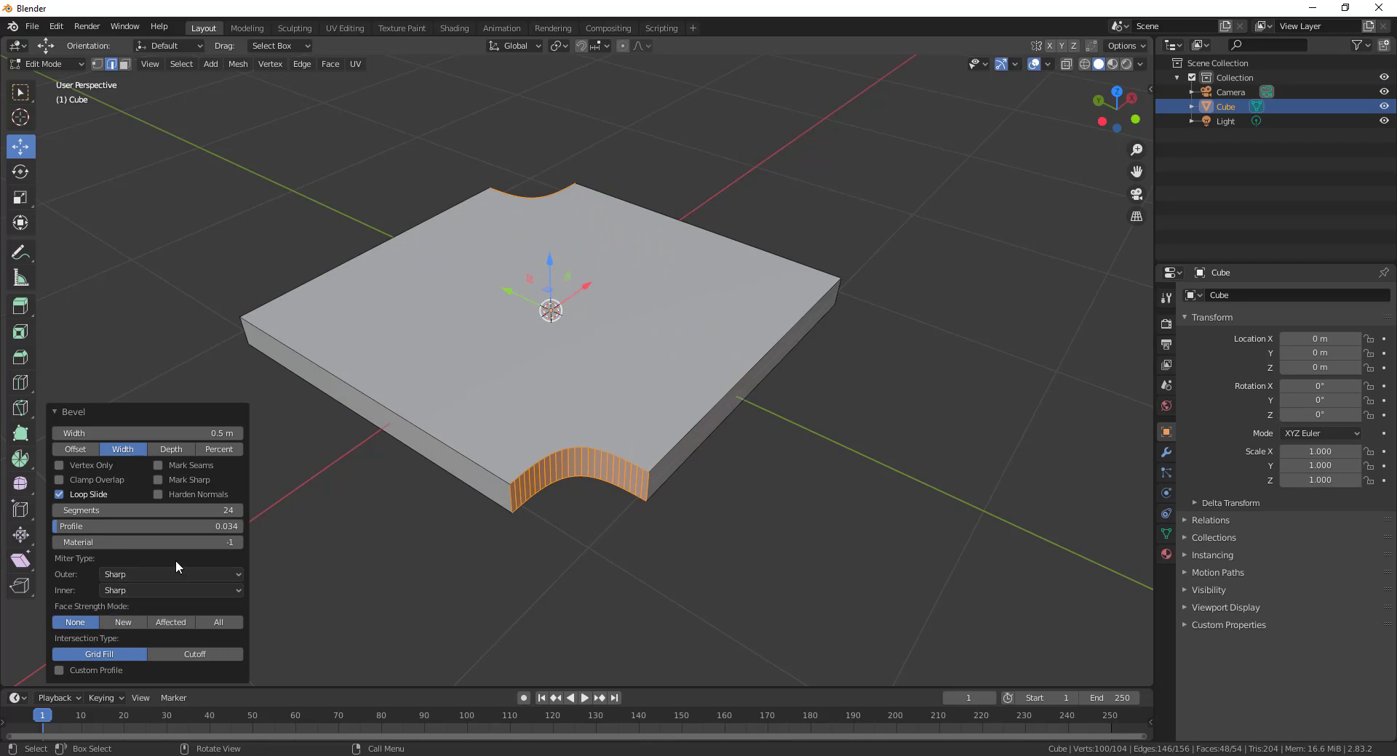
{"action": "middle_click_drag", "start_coordinate": [523, 557], "coordinate": [573, 558]}
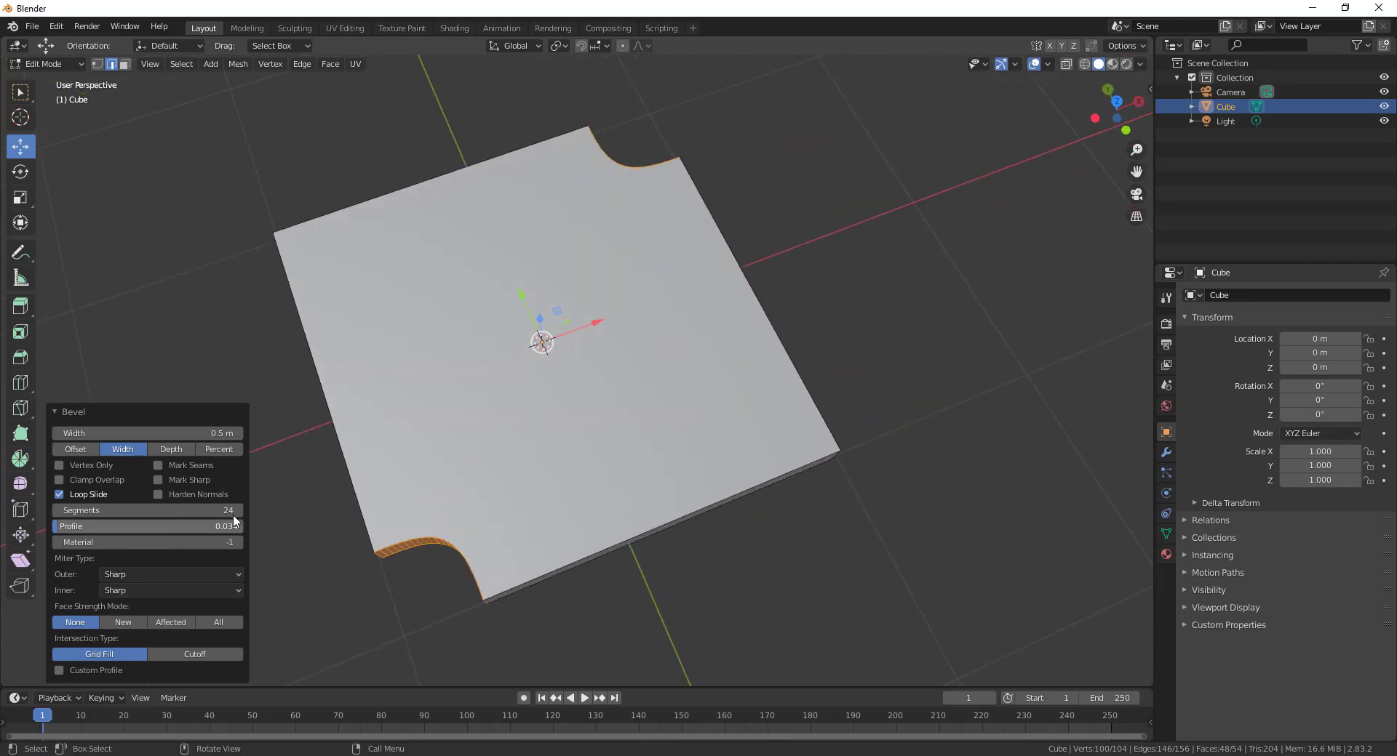
{"action": "middle_click_drag", "start_coordinate": [361, 567], "coordinate": [306, 554]}
- Try the Depth width type, return to Width with the bevel at 0.41 m, and deselect everything
{"action": "left_click", "coordinate": [176, 453]}
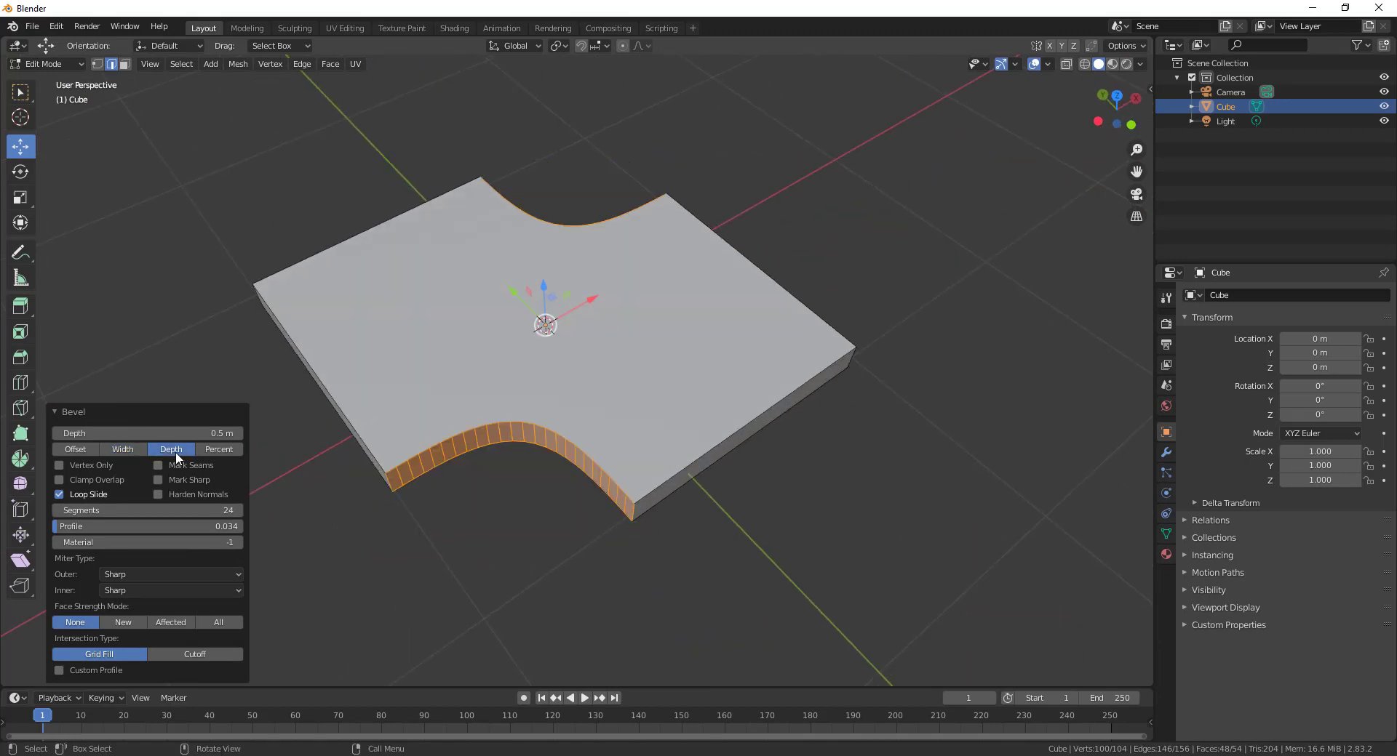
{"action": "mouse_move", "coordinate": [75, 433]}
{"action": "left_mouse_down"}
{"action": "mouse_move", "coordinate": [164, 433]}
{"action": "mouse_move", "coordinate": [85, 433]}
{"action": "left_mouse_up"}
{"action": "left_click", "coordinate": [116, 452]}
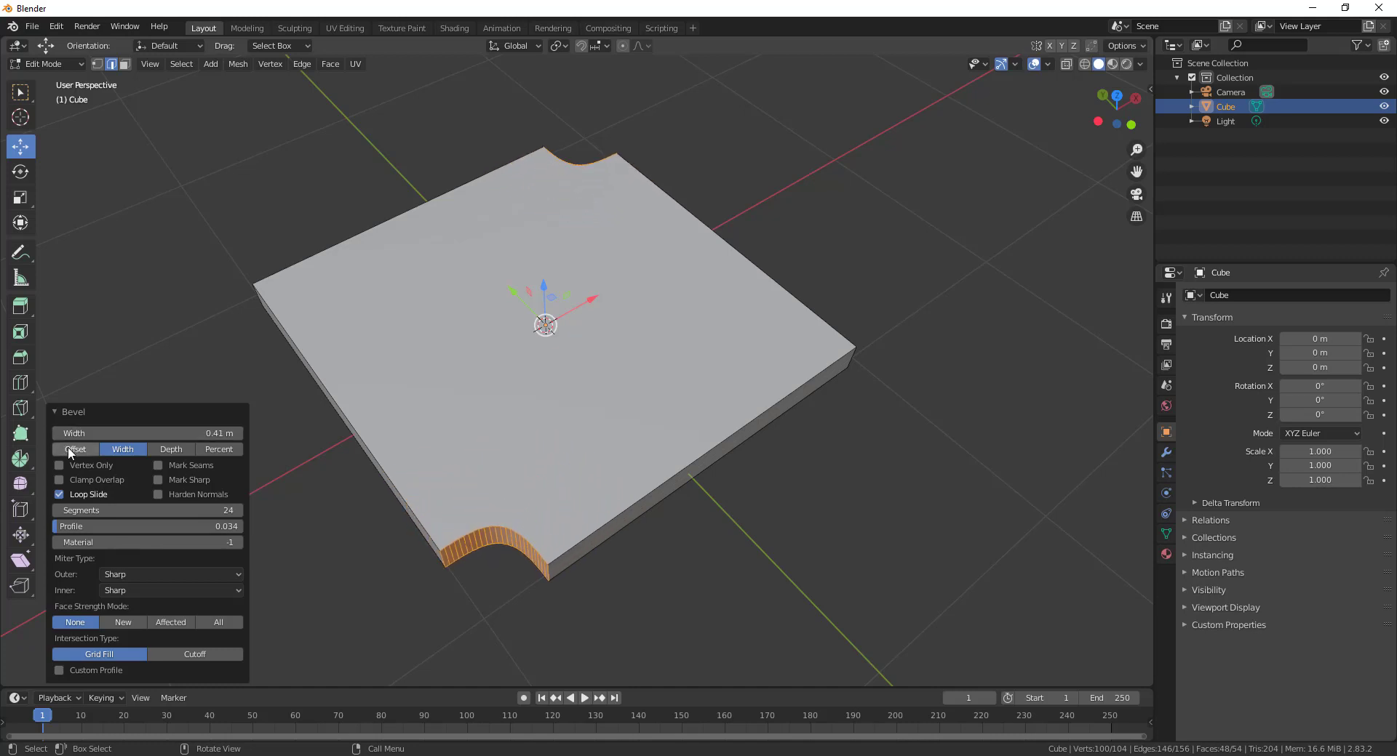
{"action": "middle_click_drag", "start_coordinate": [1091, 486], "coordinate": [820, 415]}
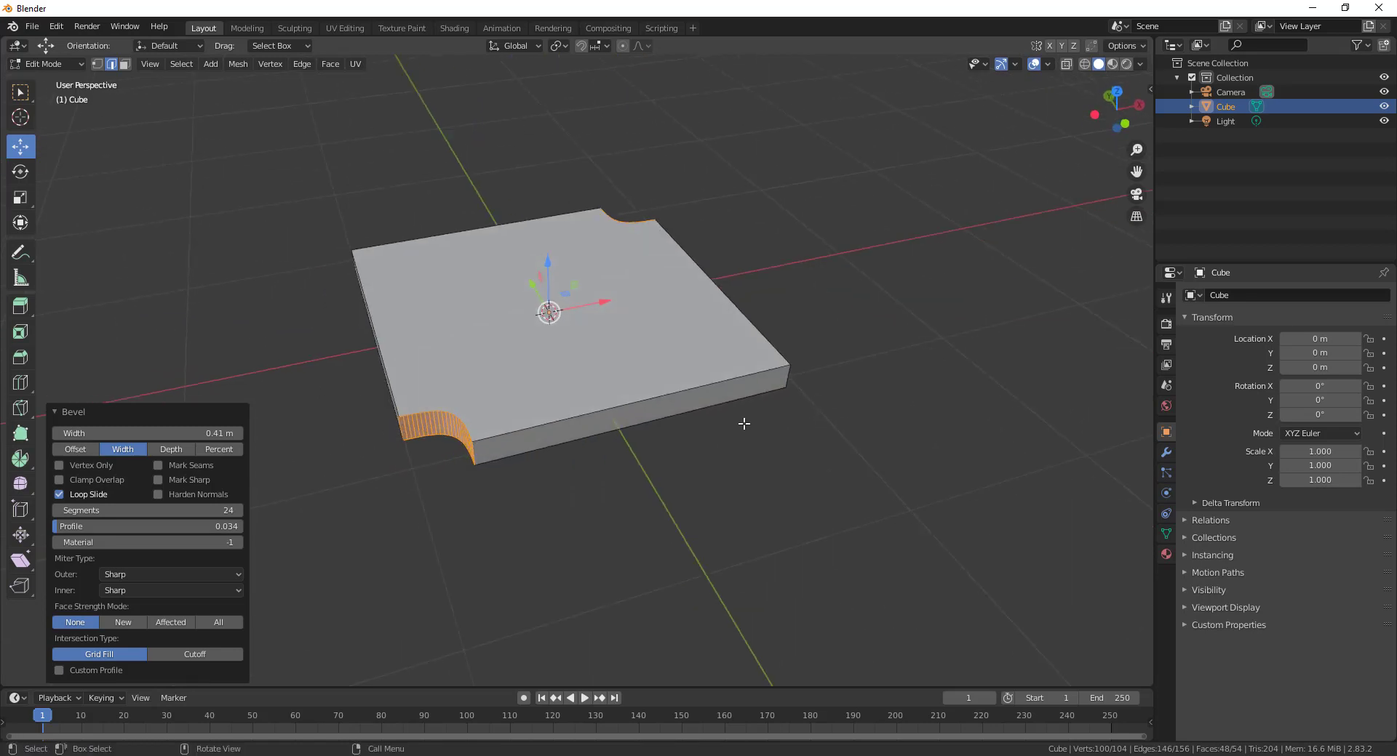
{"action": "left_click", "coordinate": [333, 465]}
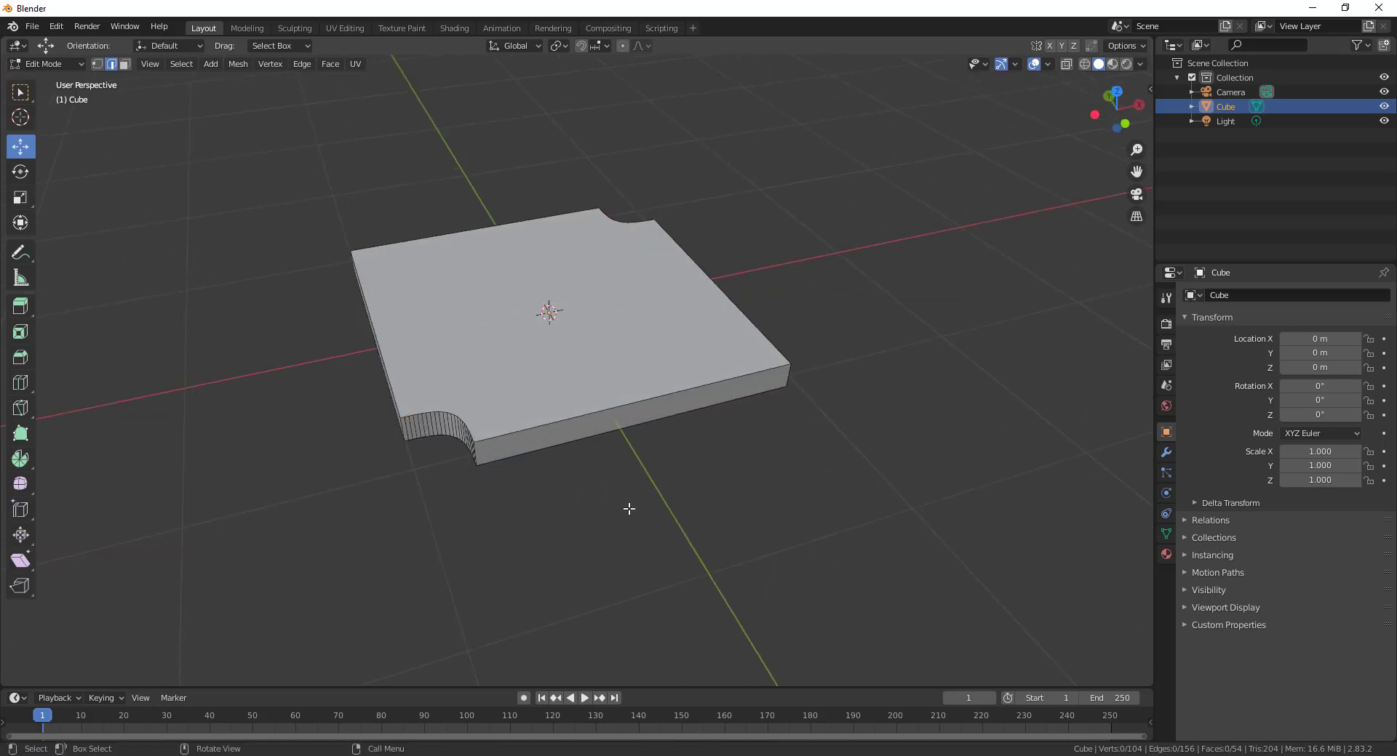
- Switch to face selection and select the slab's top face
{"action": "middle_click_drag", "start_coordinate": [629, 505], "coordinate": [634, 531]}
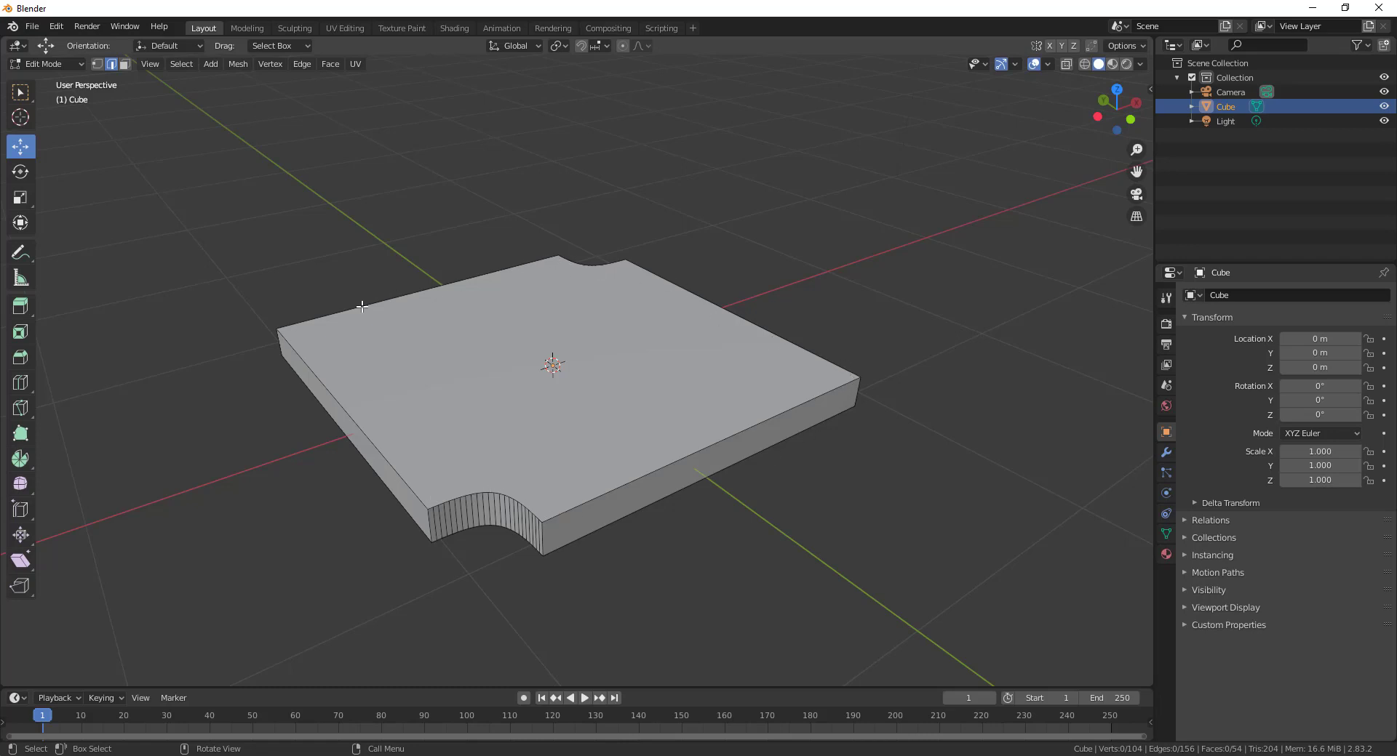
{"action": "mouse_move", "coordinate": [678, 515]}
{"action": "middle_mouse_down"}
{"action": "mouse_move", "coordinate": [636, 492]}
{"action": "mouse_move", "coordinate": [659, 507]}
{"action": "middle_mouse_up"}
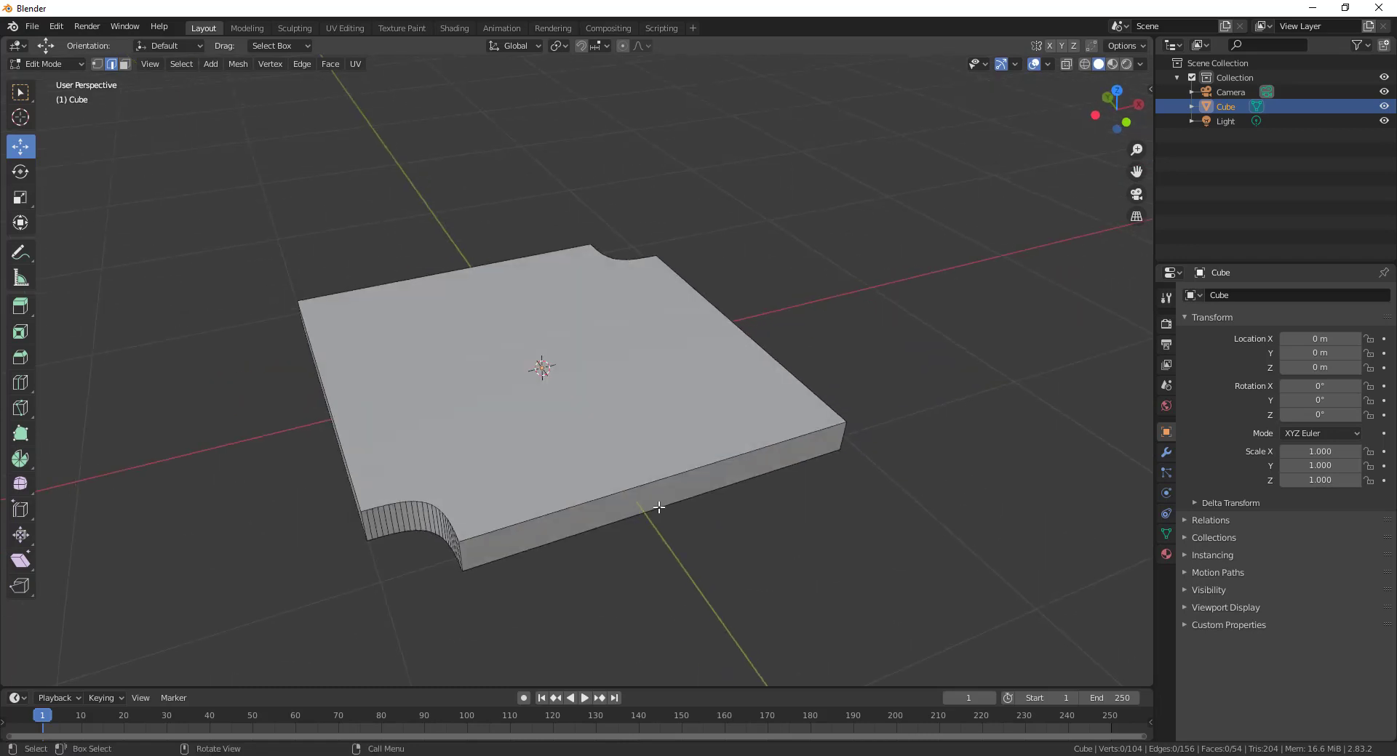
{"action": "middle_click_drag", "start_coordinate": [756, 493], "coordinate": [736, 559]}
{"action": "scroll", "coordinate": [609, 502], "scroll_direction": "up", "scroll_amount": 2}
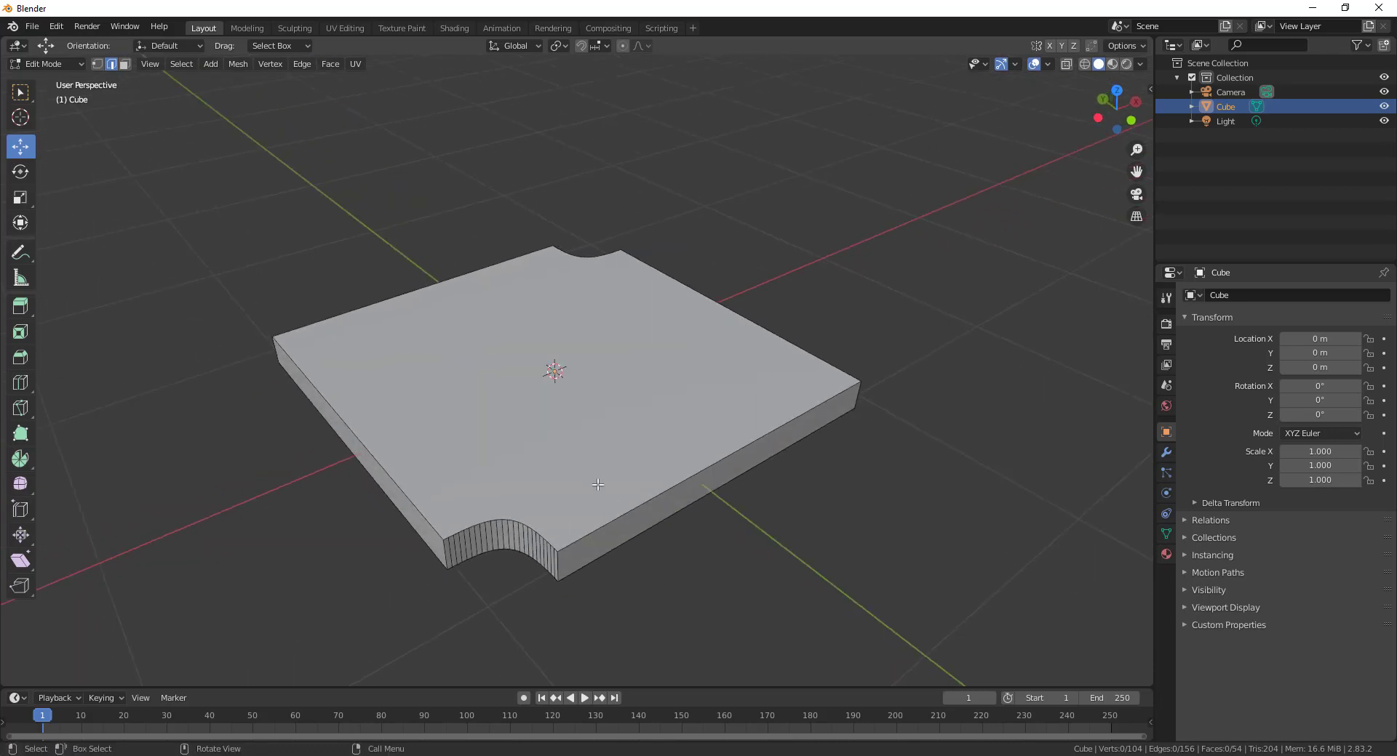
{"action": "scroll", "coordinate": [606, 430], "scroll_direction": "down", "scroll_amount": 4}
{"action": "middle_click_drag", "start_coordinate": [606, 430], "coordinate": [608, 429]}
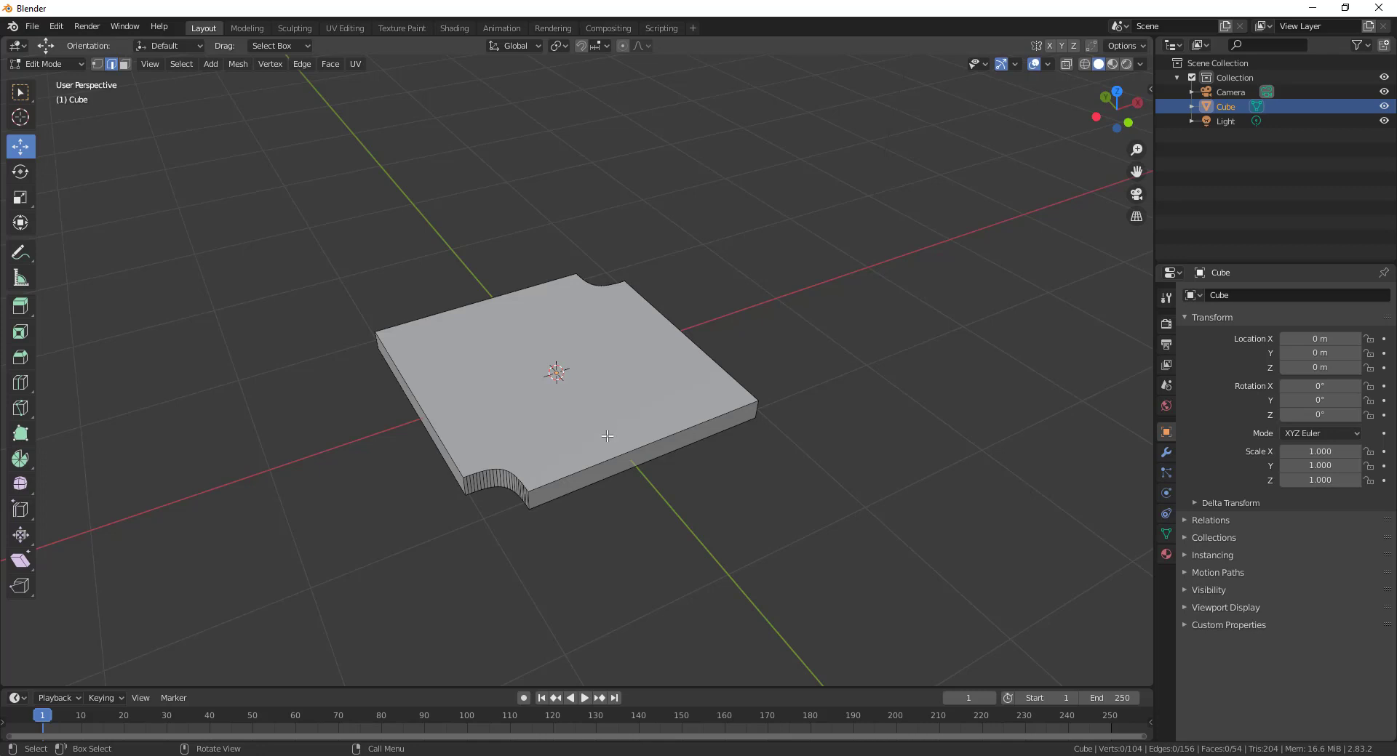
{"action": "middle_click_drag", "start_coordinate": [596, 434], "coordinate": [538, 468]}
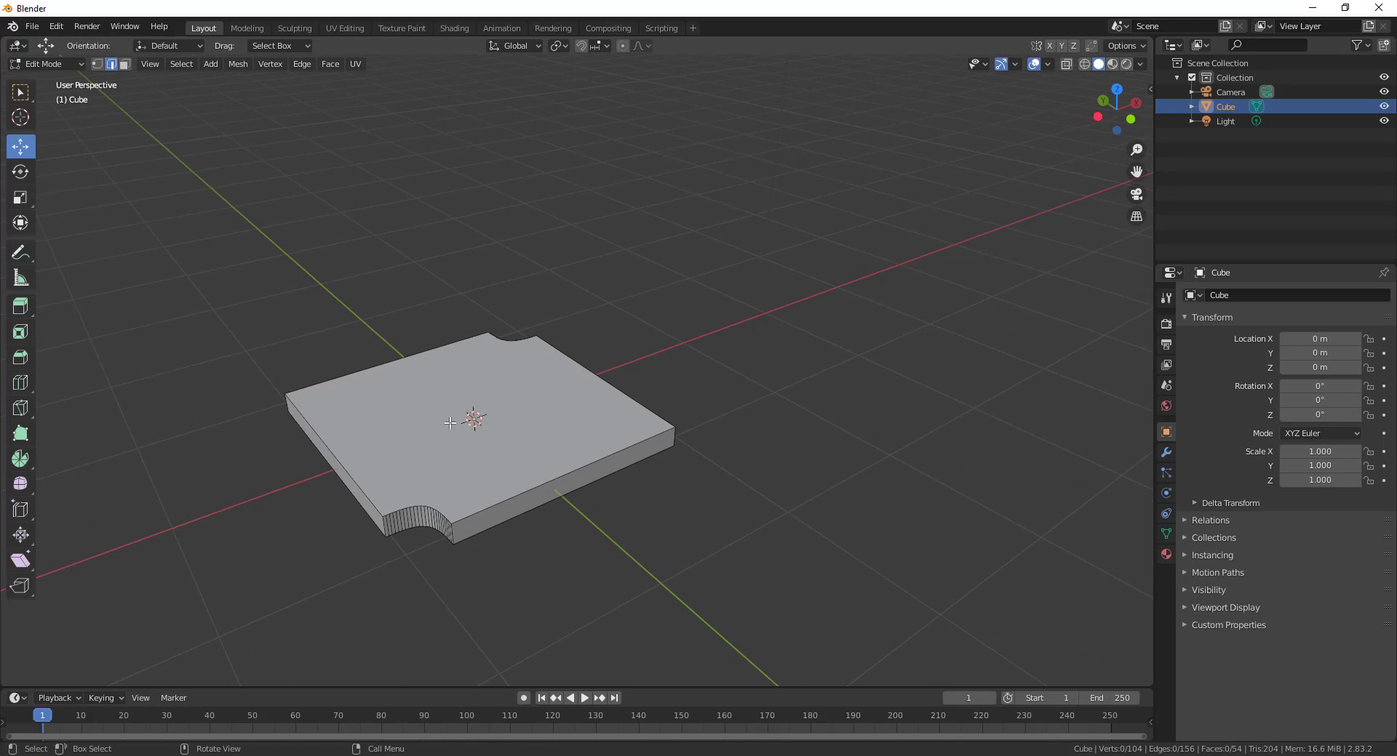
{"action": "left_click", "coordinate": [461, 451]}
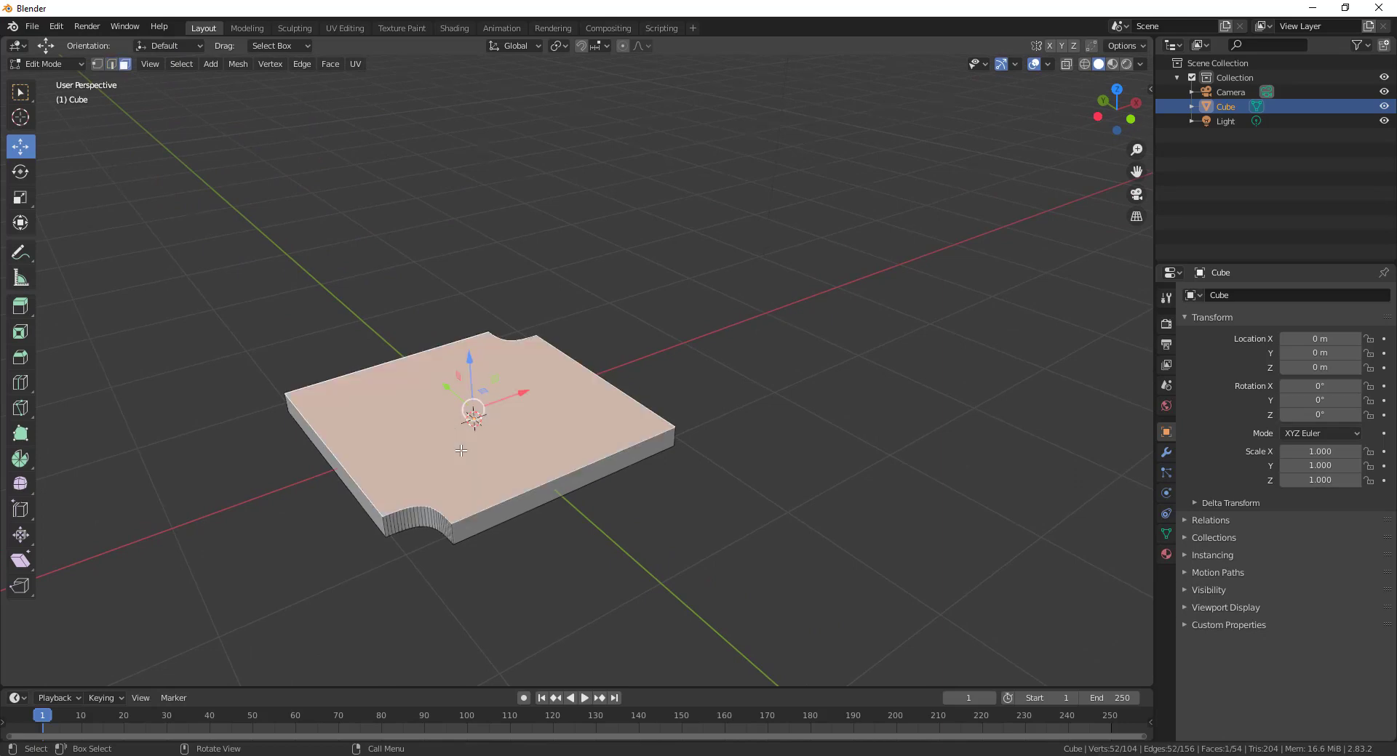
- Bevel the outline of the slab's top face with an offset of 0.0287 m
{"action": "middle_click_drag", "start_coordinate": [567, 484], "coordinate": [706, 518]}
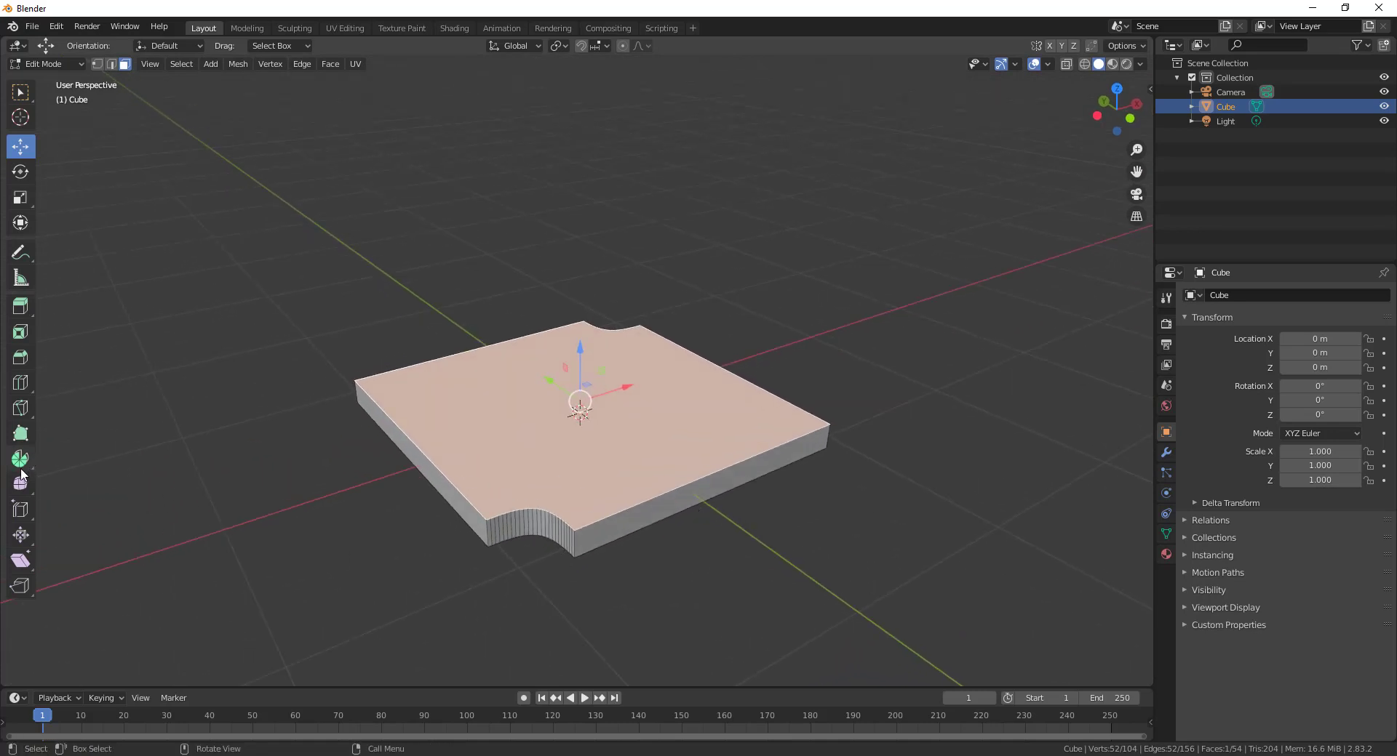
{"action": "left_click", "coordinate": [22, 362]}
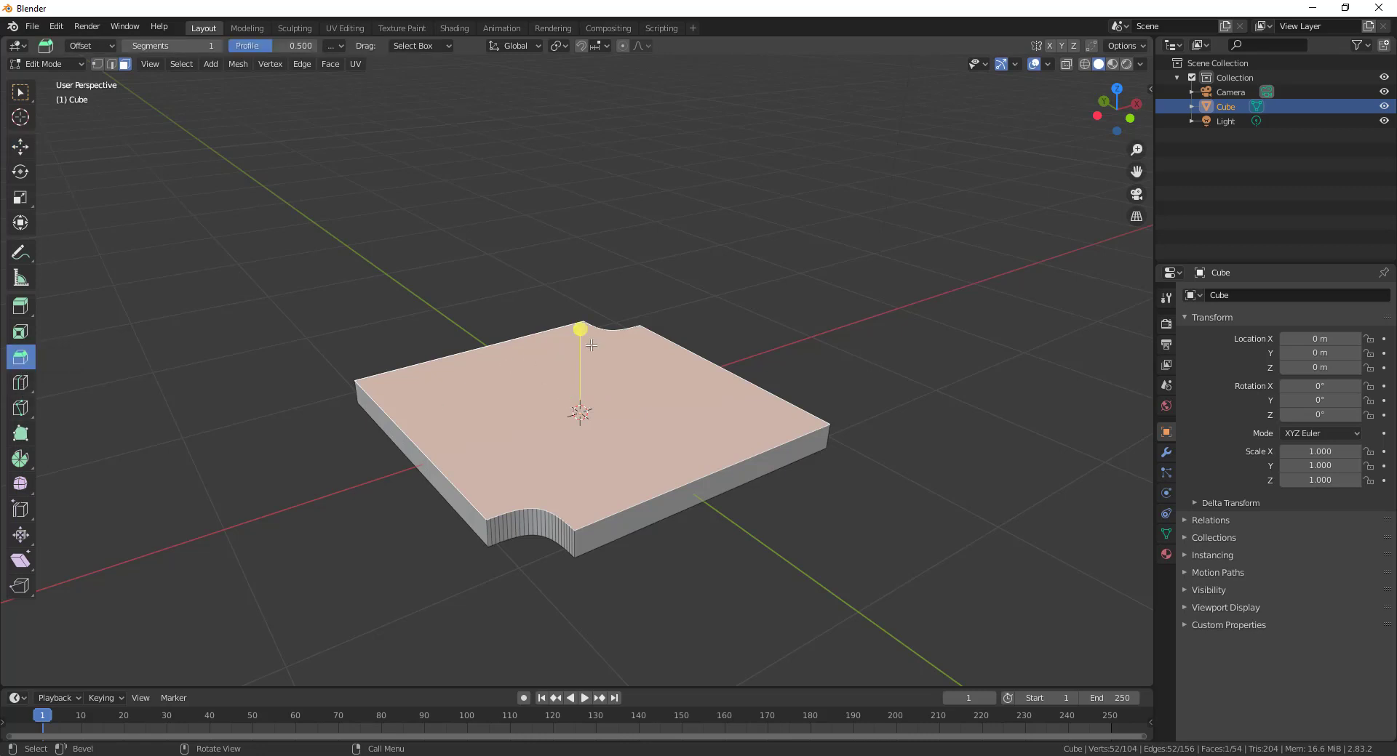
{"action": "left_click_drag", "start_coordinate": [578, 329], "coordinate": [589, 321]}
{"action": "middle_click_drag", "start_coordinate": [611, 538], "coordinate": [740, 509]}
{"action": "scroll", "coordinate": [740, 510], "scroll_direction": "up", "scroll_amount": 2}
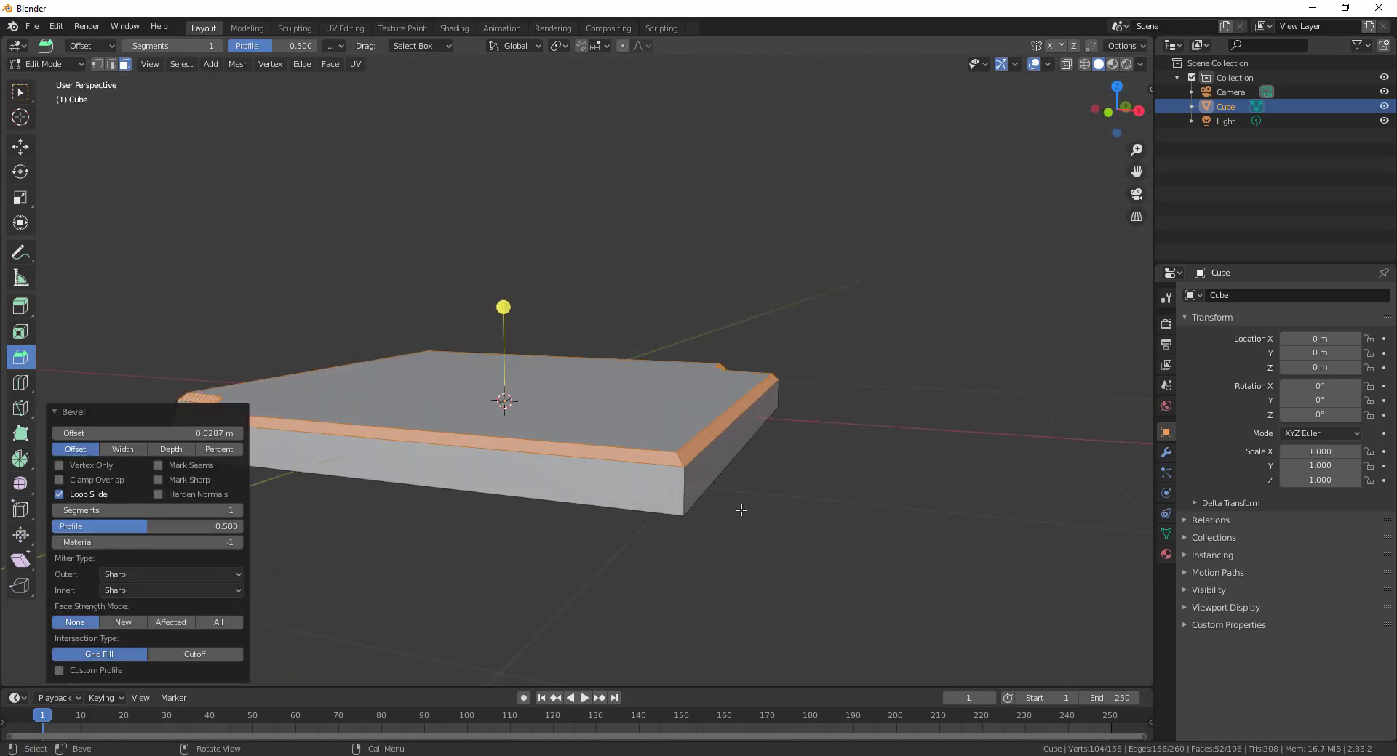
{"action": "middle_click_drag", "start_coordinate": [653, 542], "coordinate": [749, 561]}
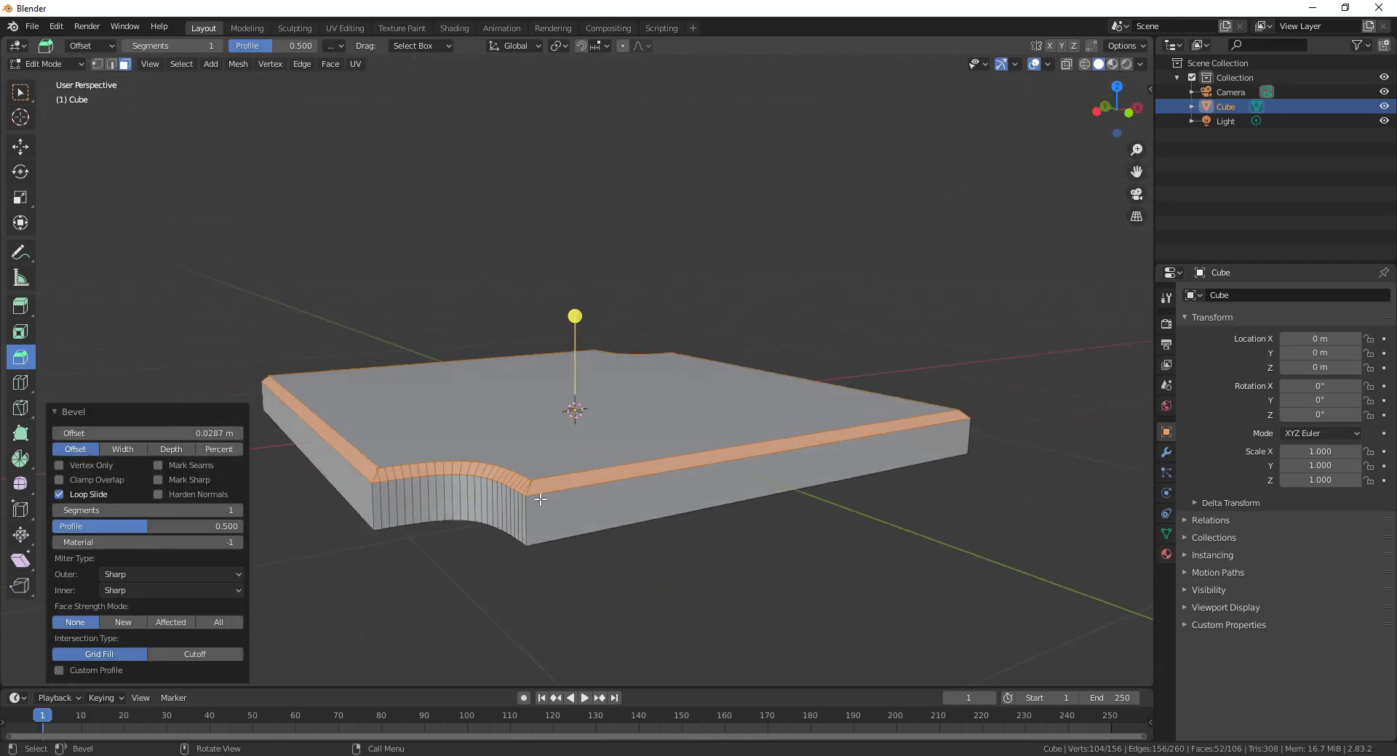
- Give the top-edge bevel 5 segments and a stepped profile of 0.095
{"action": "left_click_drag", "start_coordinate": [120, 511], "coordinate": [142, 511]}
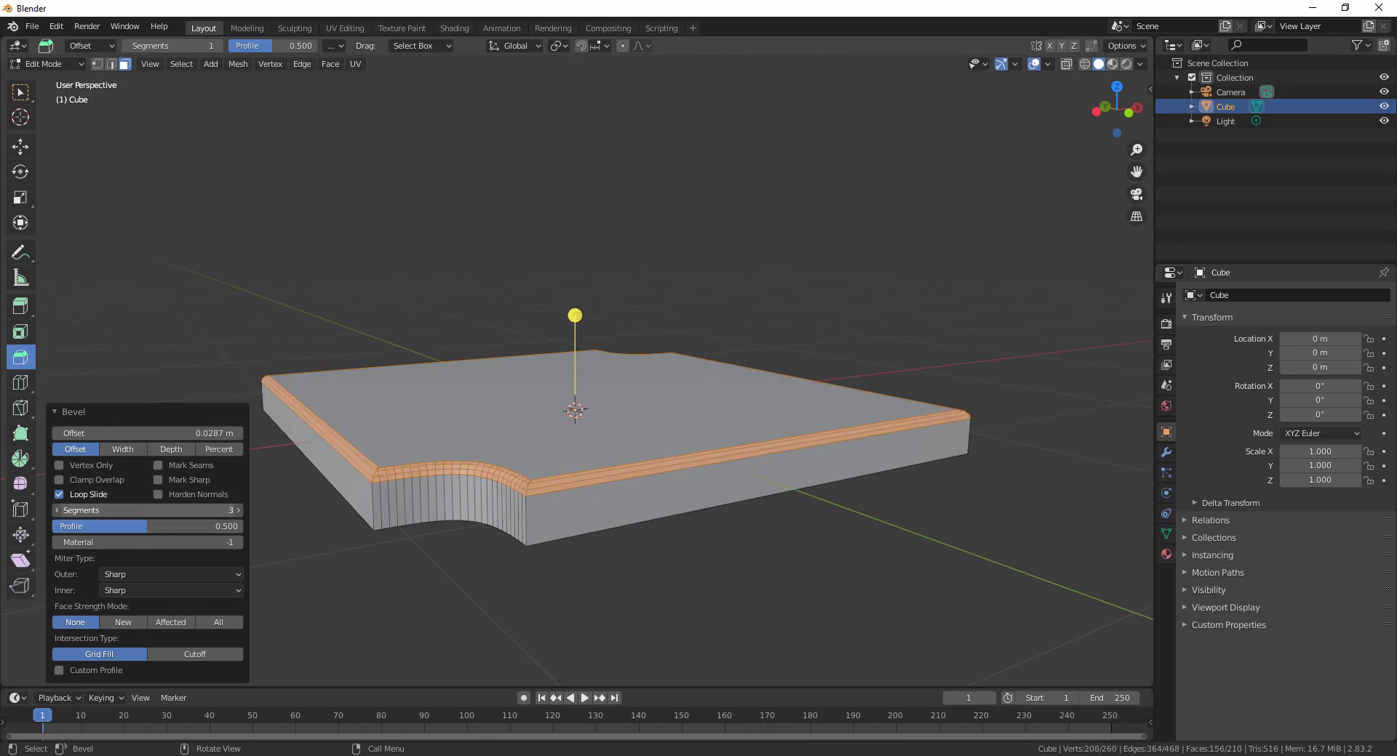
{"action": "middle_click_drag", "start_coordinate": [552, 539], "coordinate": [587, 655]}
{"action": "scroll", "coordinate": [655, 524], "scroll_direction": "down", "scroll_amount": 2}
{"action": "scroll", "coordinate": [572, 577], "scroll_direction": "up", "scroll_amount": 2}
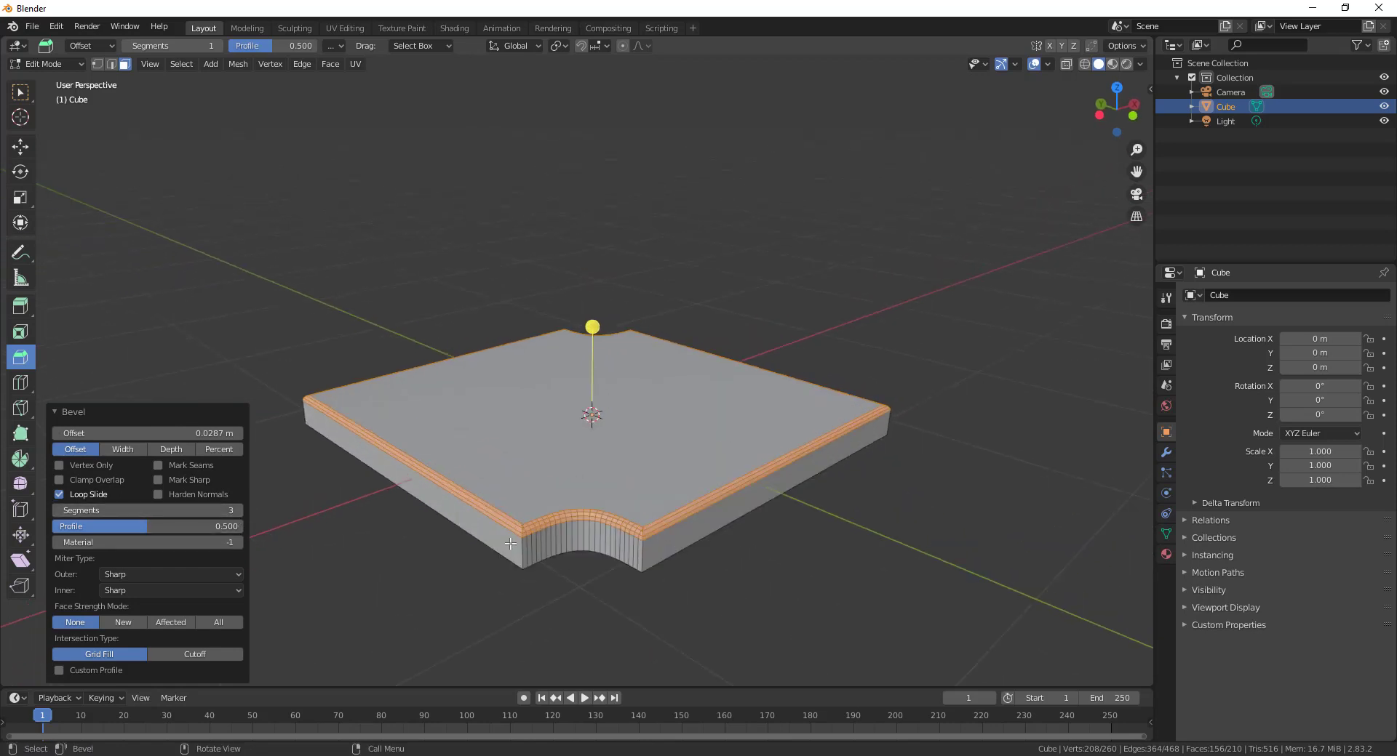
{"action": "scroll", "coordinate": [454, 557], "scroll_direction": "up", "scroll_amount": 2}
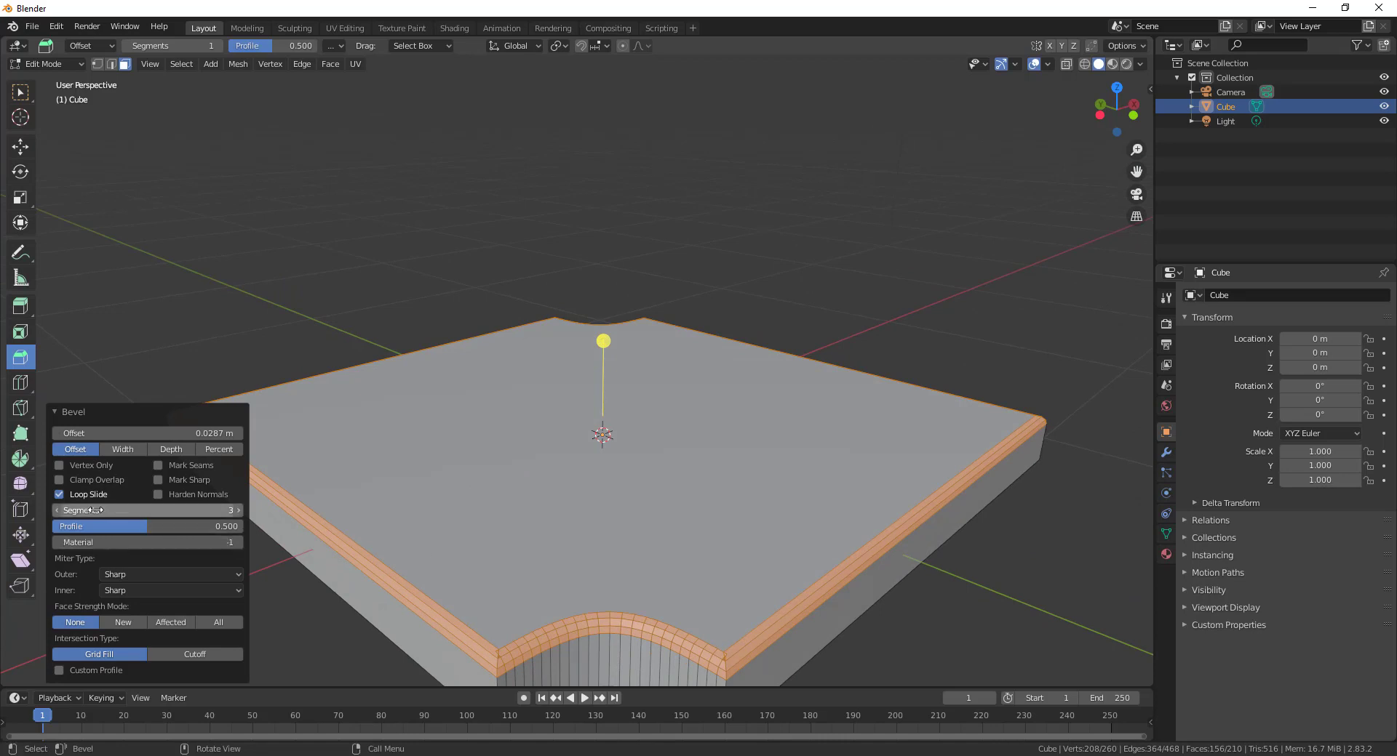
{"action": "left_click_drag", "start_coordinate": [93, 511], "coordinate": [117, 511]}
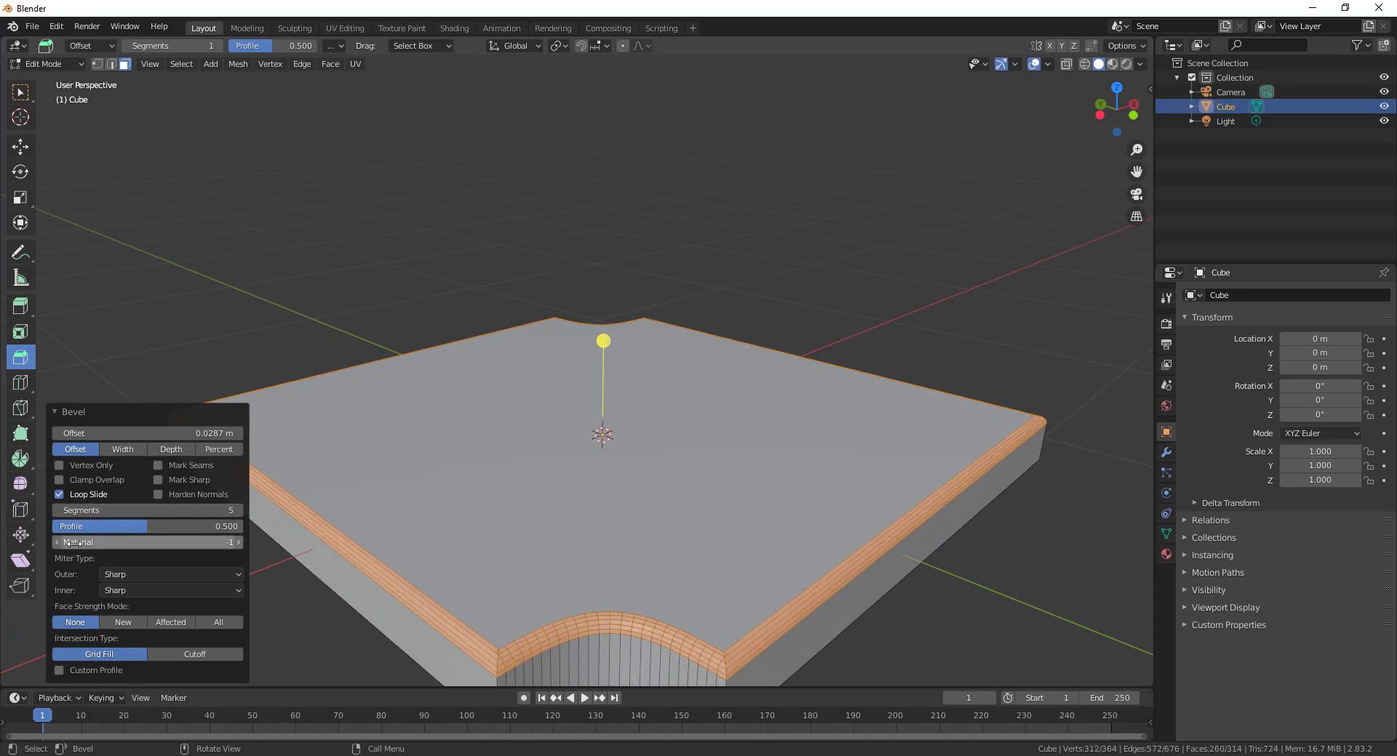
{"action": "left_click_drag", "start_coordinate": [146, 525], "coordinate": [116, 525]}
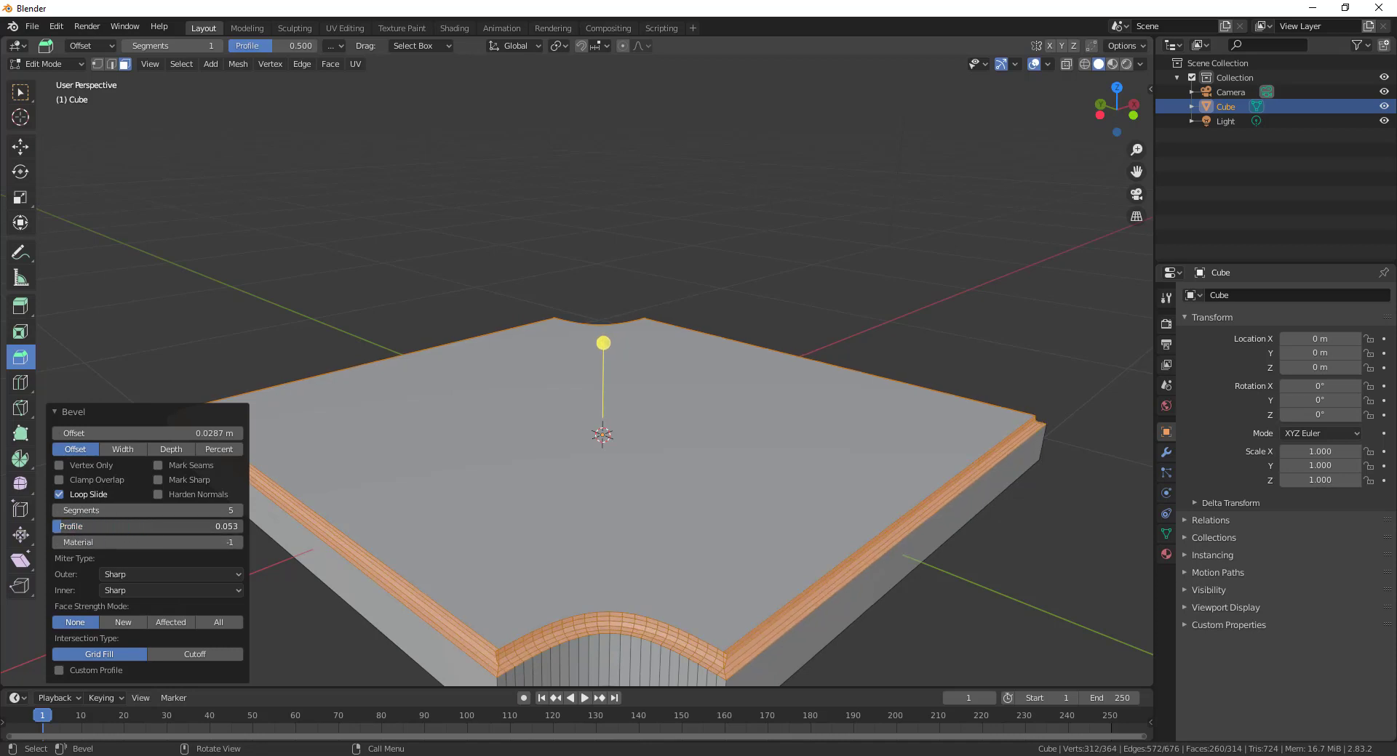
{"action": "scroll", "coordinate": [776, 515], "scroll_direction": "down", "scroll_amount": 6}
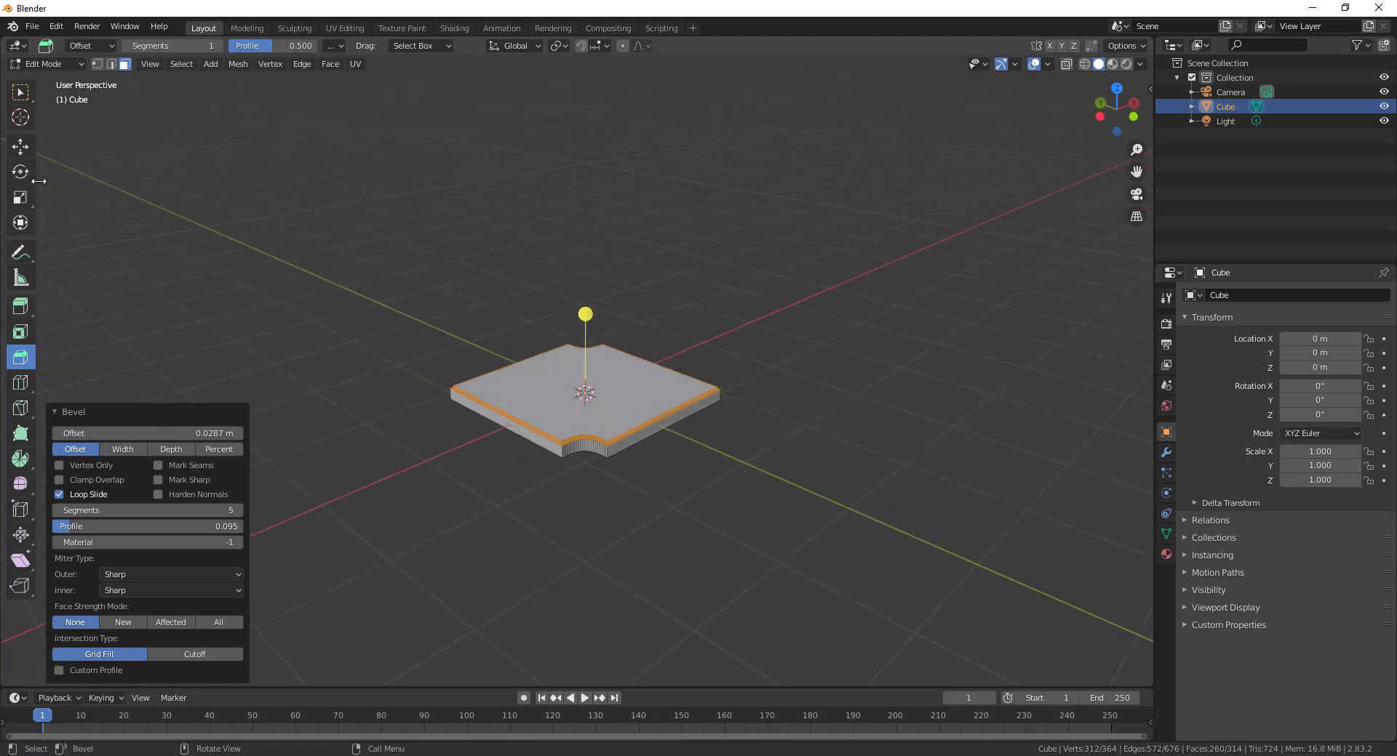
- Return to Object Mode, clear the selection and reselect the slab
{"action": "middle_click_drag", "start_coordinate": [720, 487], "coordinate": [661, 599]}
{"action": "key", "text": "Tab"}
{"action": "left_click", "coordinate": [814, 489]}
{"action": "scroll", "coordinate": [809, 502], "scroll_direction": "up", "scroll_amount": 3}
{"action": "left_click", "coordinate": [514, 410]}
{"action": "middle_click_drag", "start_coordinate": [765, 480], "coordinate": [722, 534]}
{"action": "scroll", "coordinate": [723, 545], "scroll_direction": "up", "scroll_amount": 1}
{"action": "scroll", "coordinate": [690, 550], "scroll_direction": "down", "scroll_amount": 2}
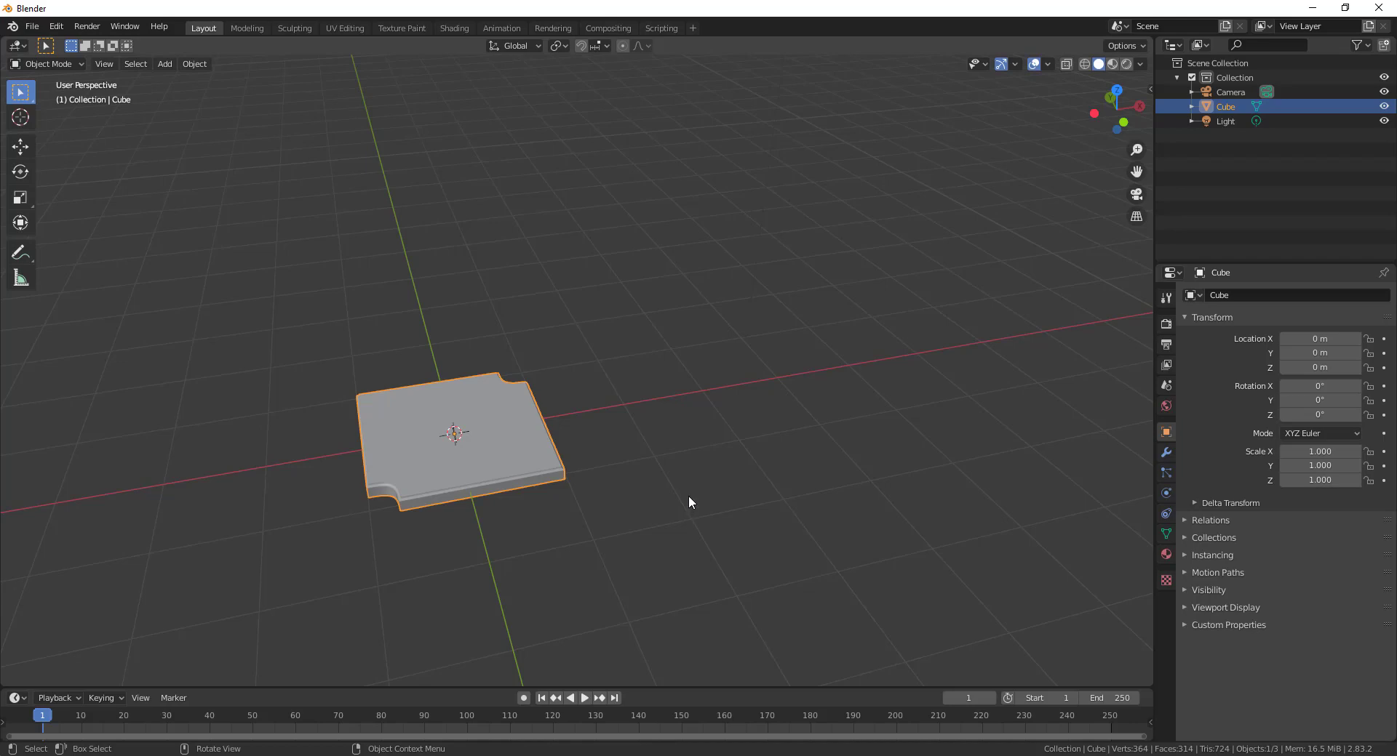
- Add an Array modifier to the slab and check the seam between the two adjoining copies
{"action": "middle_click_drag", "start_coordinate": [678, 472], "coordinate": [815, 473]}
{"action": "left_click", "coordinate": [1165, 452]}
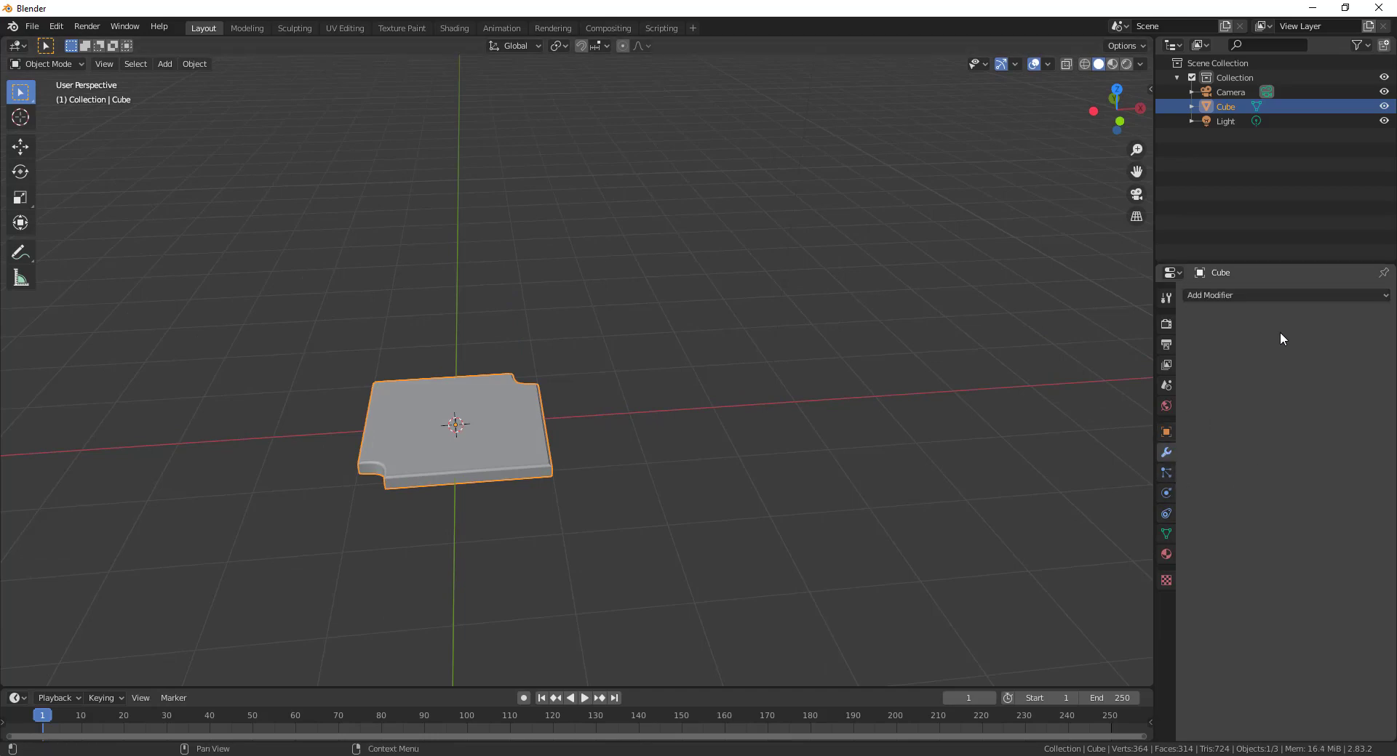
{"action": "left_click", "coordinate": [1258, 294]}
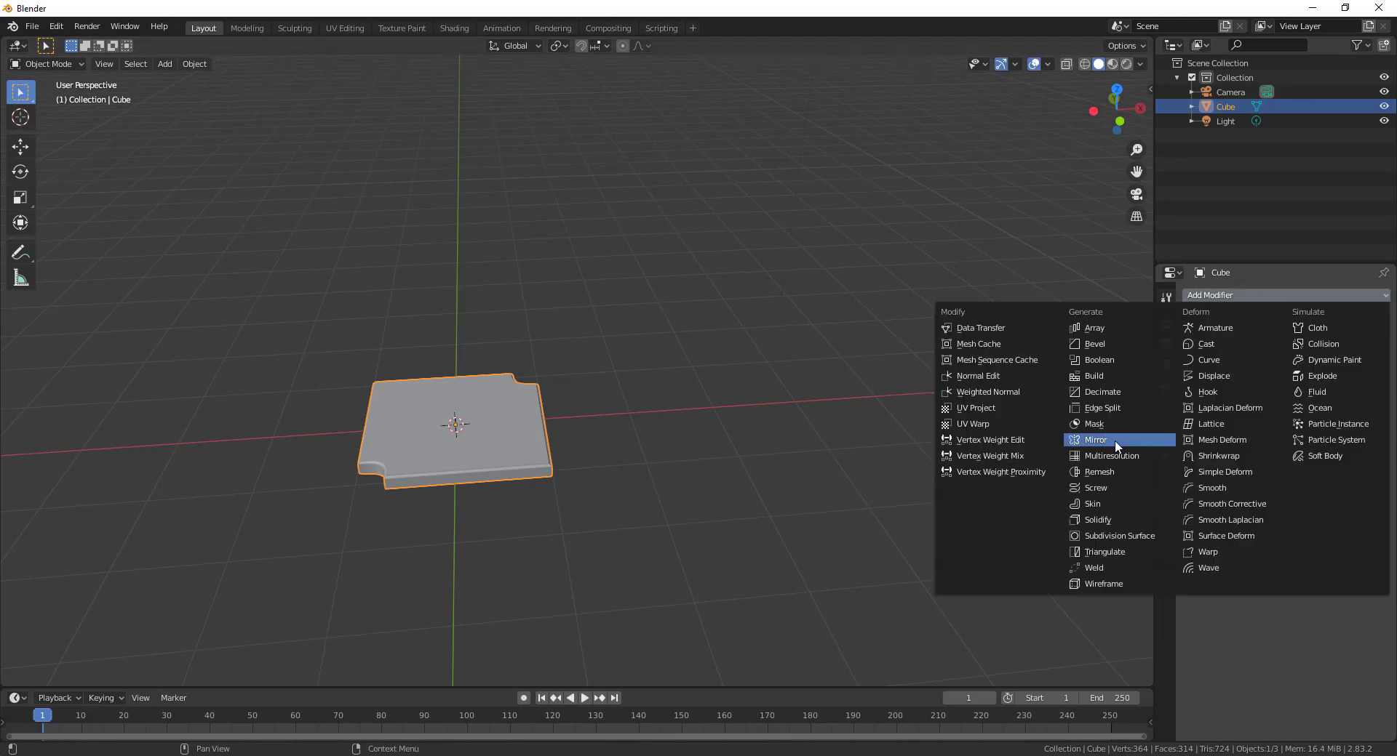
{"action": "left_click", "coordinate": [1112, 328]}
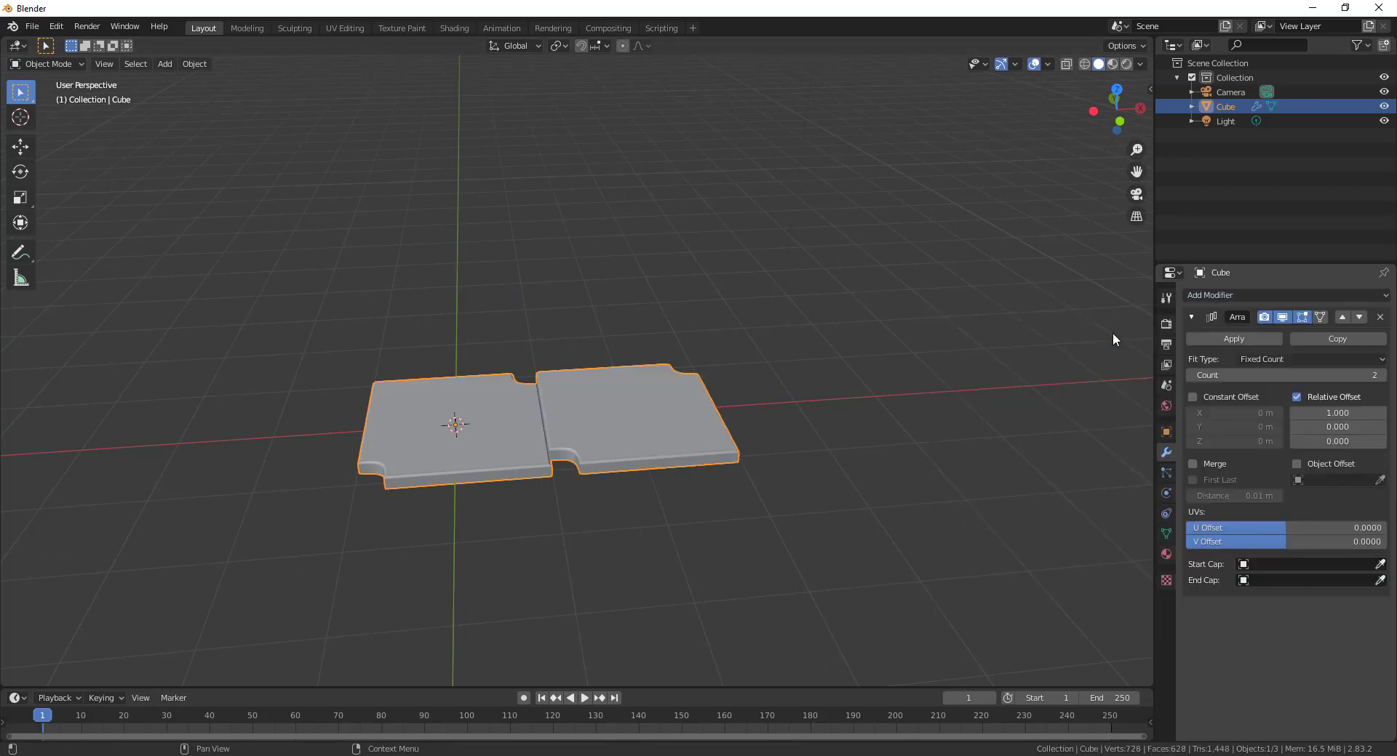
{"action": "middle_click_drag", "start_coordinate": [796, 487], "coordinate": [745, 456]}
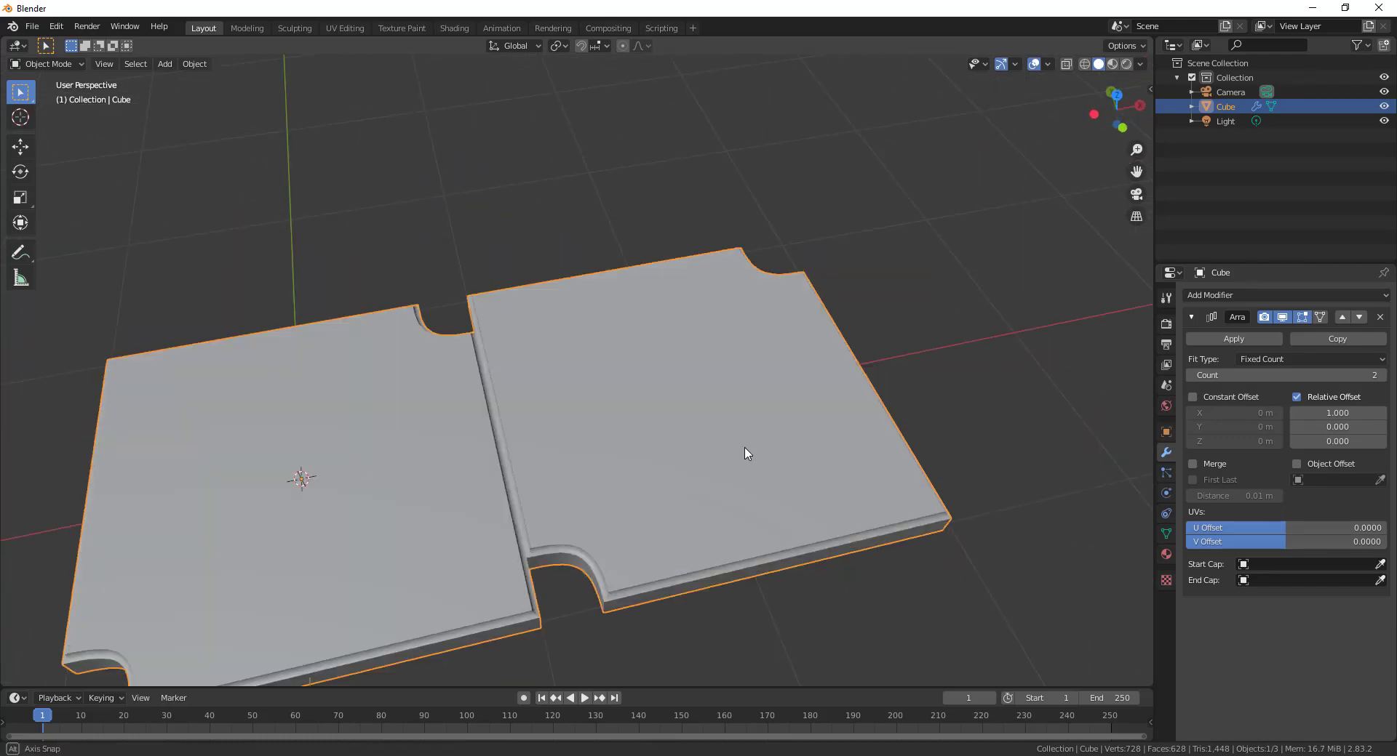
{"action": "middle_click_drag", "start_coordinate": [509, 489], "coordinate": [466, 603]}
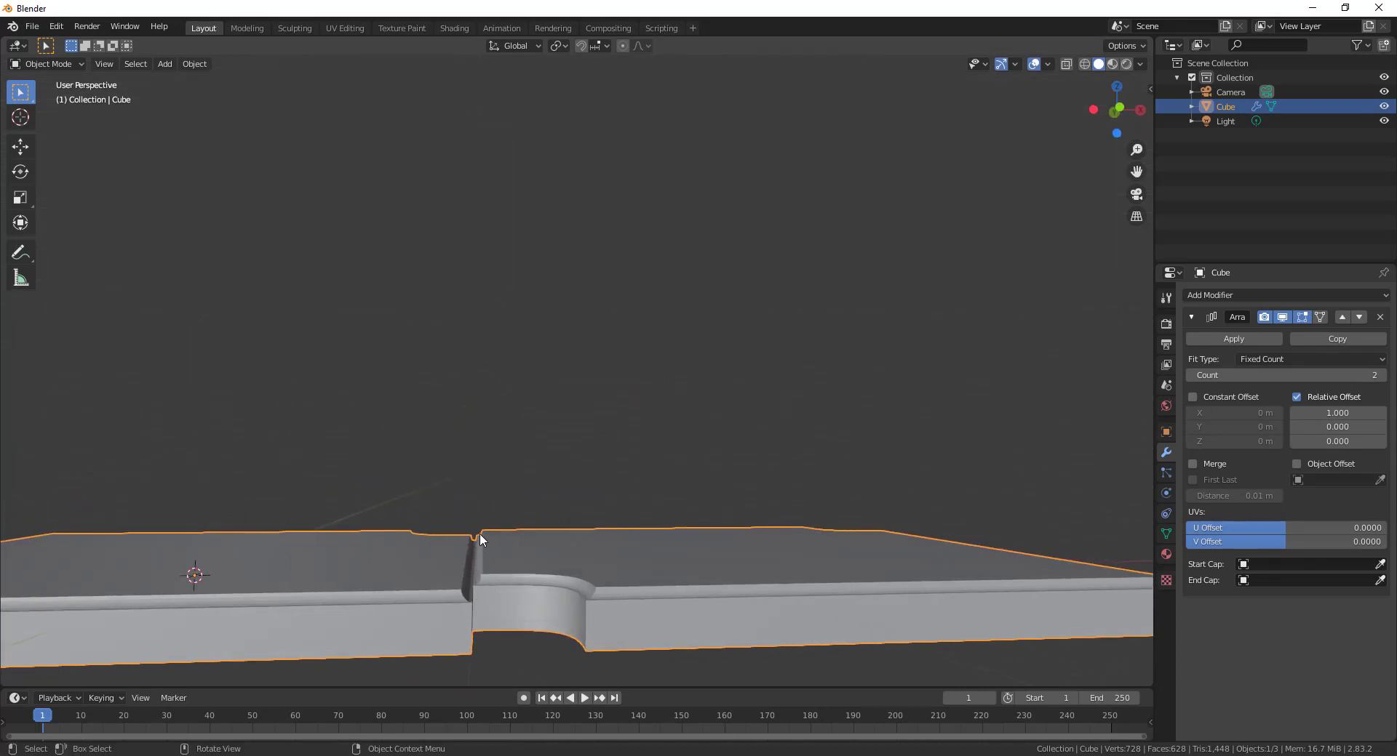
{"action": "middle_click_drag", "start_coordinate": [479, 534], "coordinate": [673, 473]}
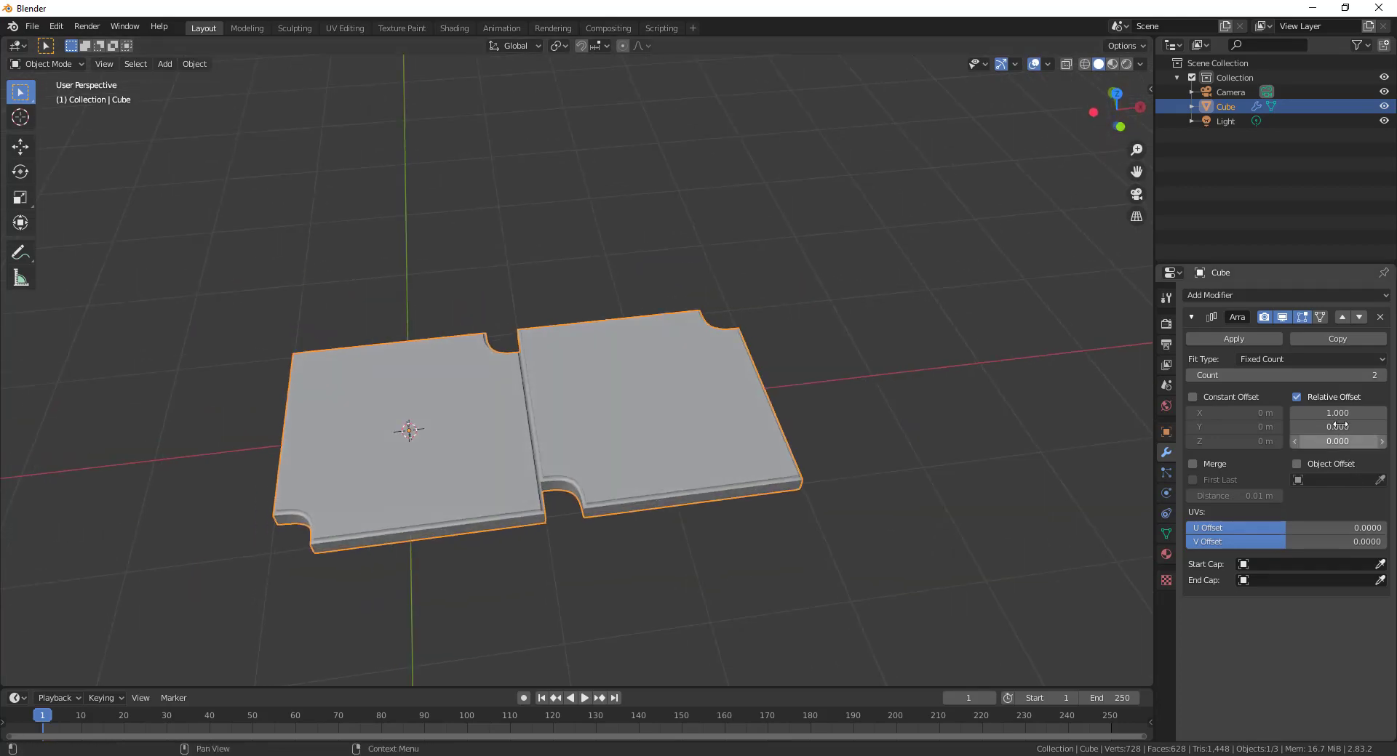
- Stack the slabs vertically with a 20-copy array using relative offsets of 0 in X and 2.3 in Z
{"action": "left_click_drag", "start_coordinate": [1337, 413], "coordinate": [1375, 412]}
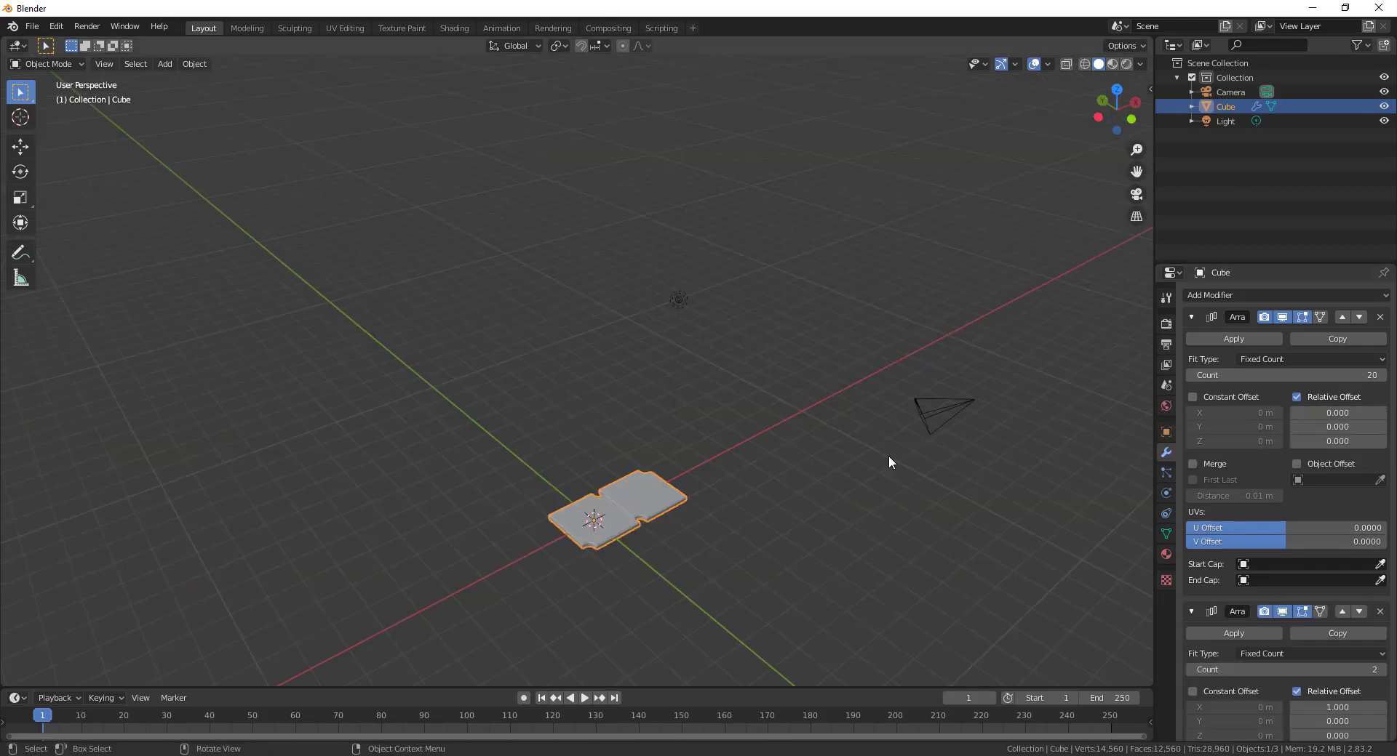
{"action": "middle_click_drag", "start_coordinate": [889, 456], "coordinate": [808, 447], "text": "shift"}
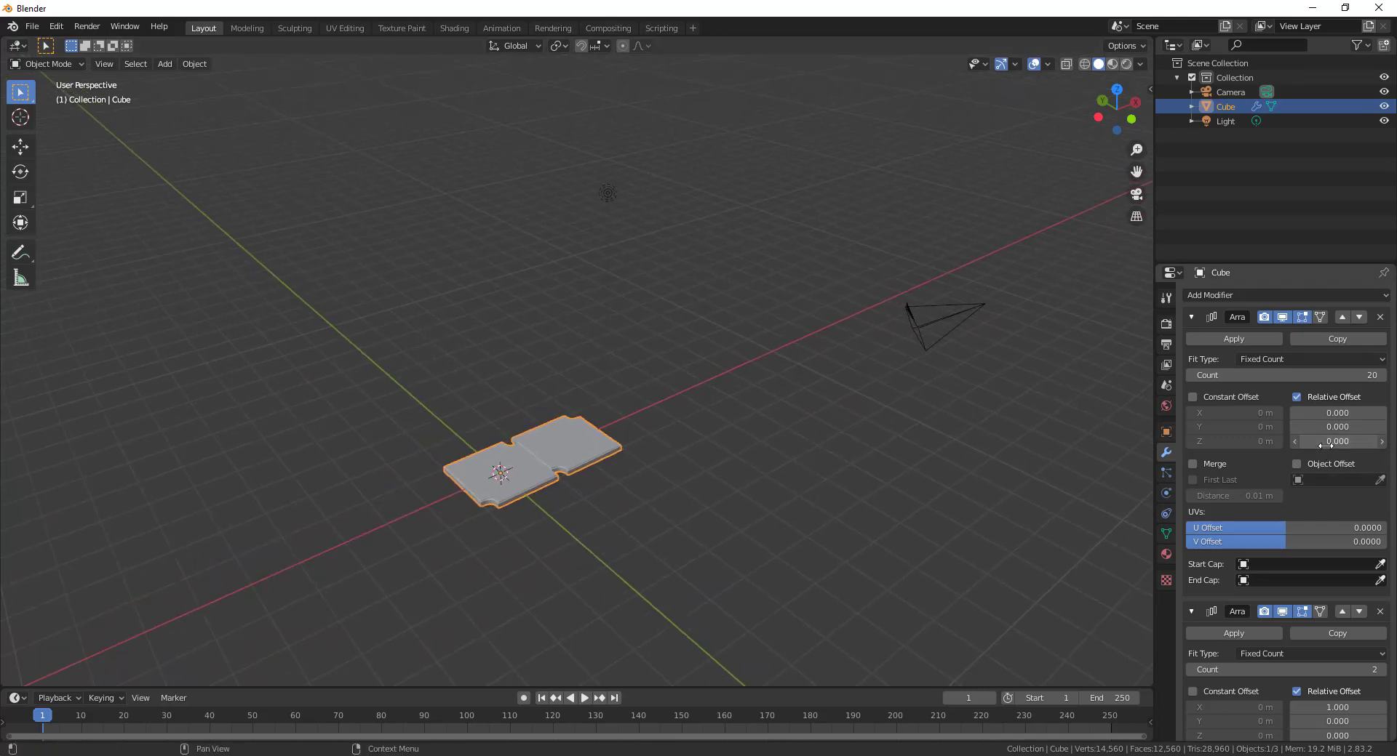
{"action": "mouse_move", "coordinate": [1325, 445]}
{"action": "left_mouse_down"}
{"action": "mouse_move", "coordinate": [1382, 445]}
{"action": "mouse_move", "coordinate": [1353, 446]}
{"action": "left_mouse_up"}
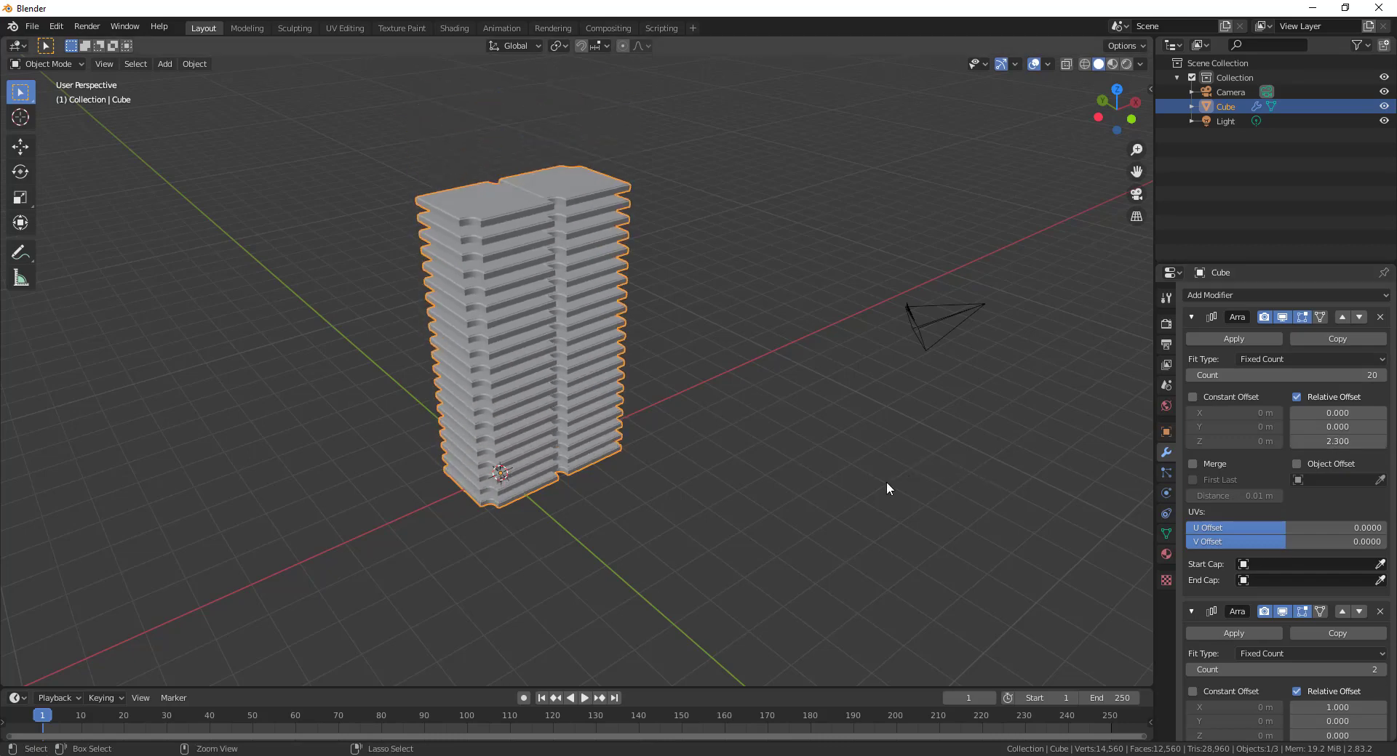
- Examine the stacked tower from above and from several angles, deselected and selected again
{"action": "scroll", "coordinate": [886, 482], "scroll_direction": "down", "scroll_amount": 5}
{"action": "key", "text": "KP_7"}
{"action": "middle_click_drag", "start_coordinate": [786, 522], "coordinate": [807, 448]}
{"action": "middle_click_drag", "start_coordinate": [806, 503], "coordinate": [801, 536]}
{"action": "scroll", "coordinate": [771, 439], "scroll_direction": "up", "scroll_amount": 3}
{"action": "left_click", "coordinate": [765, 521]}
{"action": "scroll", "coordinate": [765, 520], "scroll_direction": "up", "scroll_amount": 3}
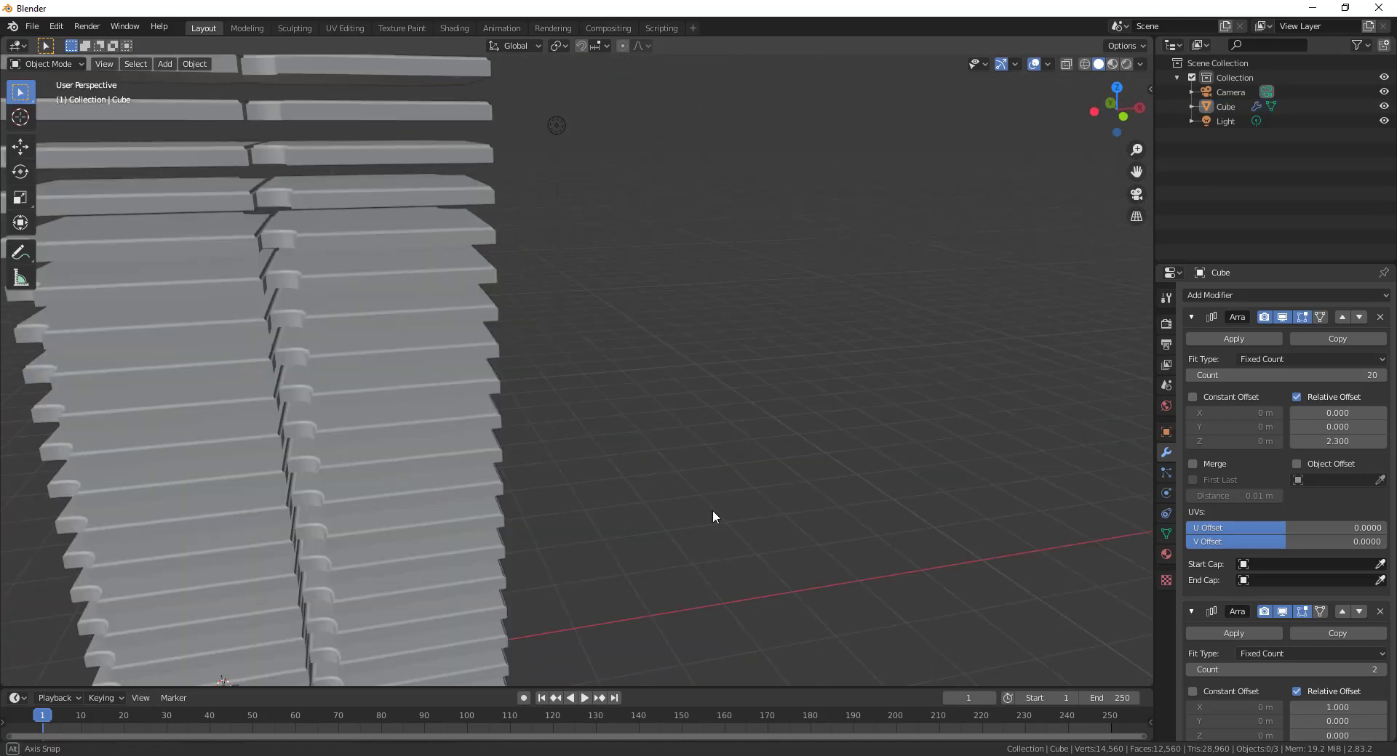
{"action": "scroll", "coordinate": [714, 517], "scroll_direction": "down", "scroll_amount": 4}
{"action": "middle_click_drag", "start_coordinate": [729, 507], "coordinate": [734, 452]}
{"action": "left_click_drag", "start_coordinate": [430, 182], "coordinate": [699, 368]}
{"action": "scroll", "coordinate": [721, 393], "scroll_direction": "up", "scroll_amount": 2}
{"action": "middle_click_drag", "start_coordinate": [721, 381], "coordinate": [723, 406]}
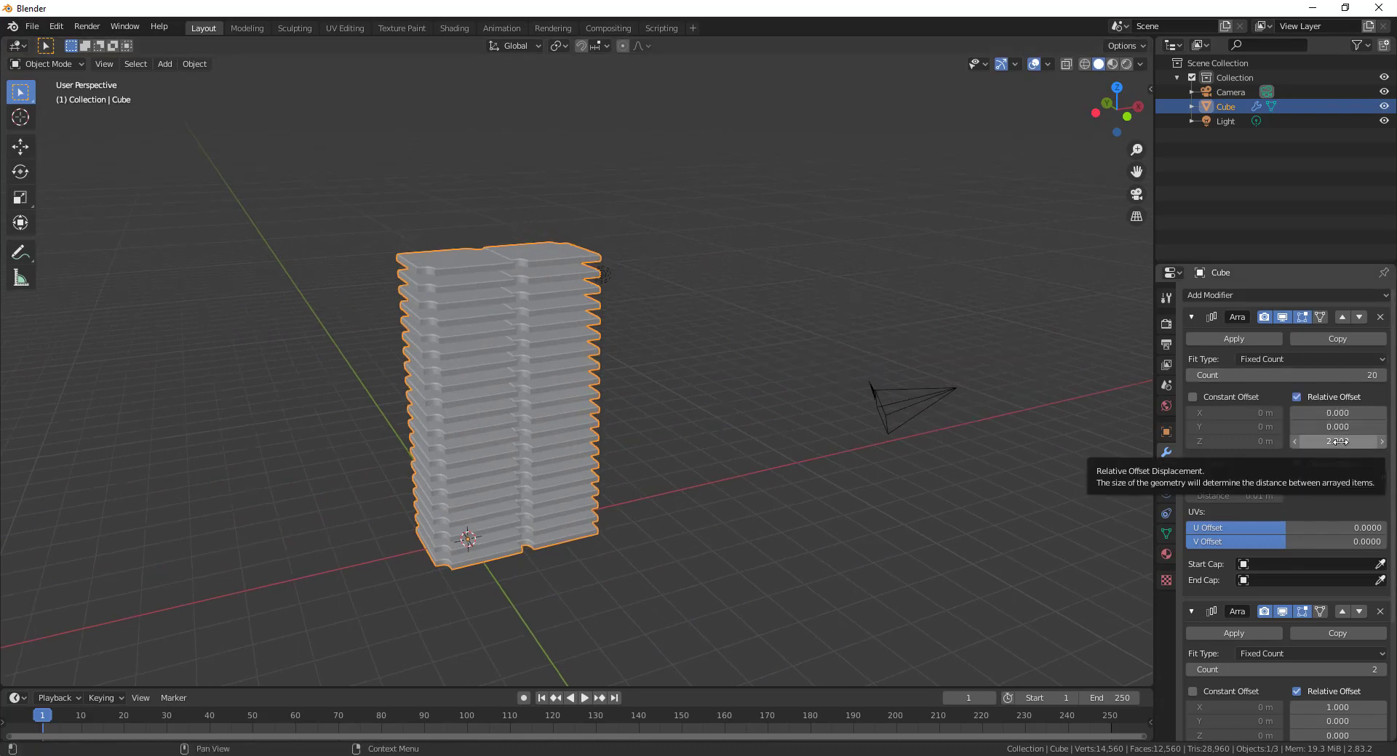
- Set the vertical array's relative Z offset to 2.1 and its count to 30
{"action": "left_click_drag", "start_coordinate": [1340, 442], "coordinate": [1326, 441]}
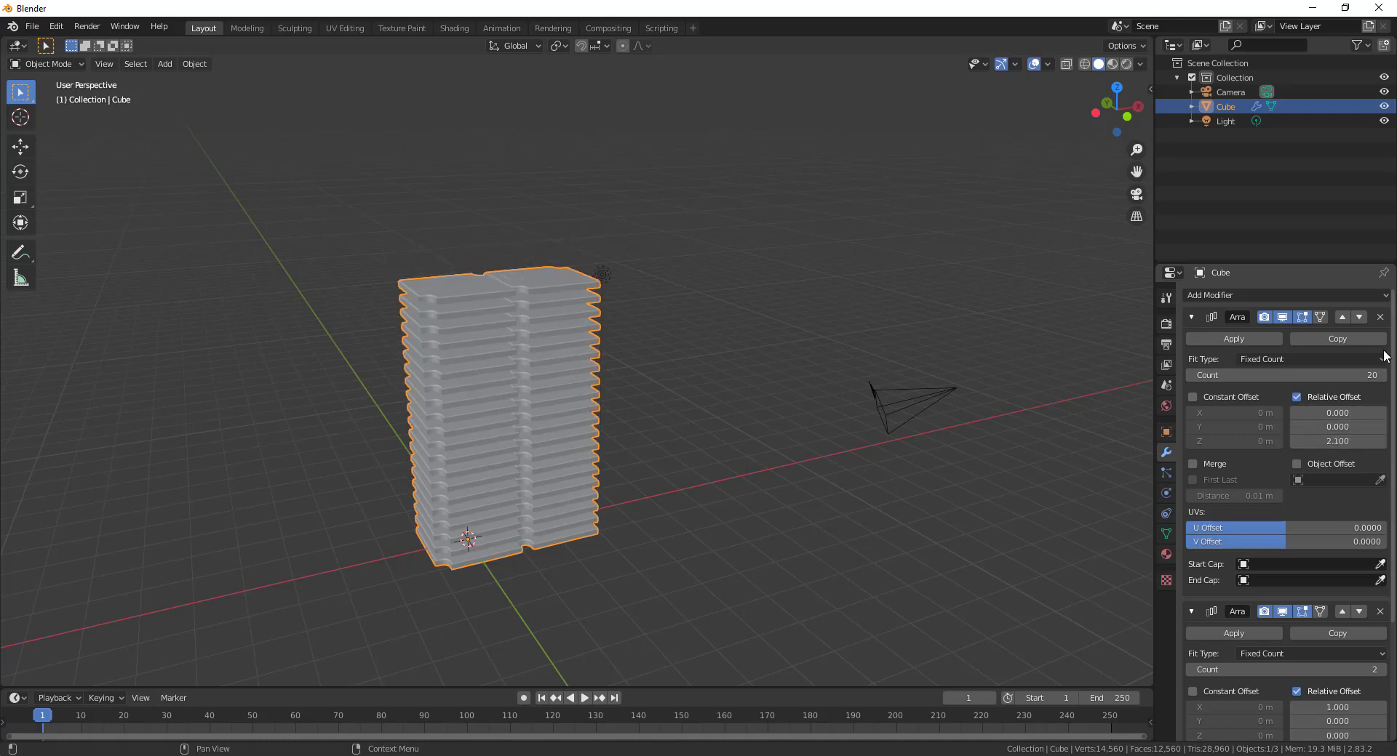
{"action": "left_click", "coordinate": [1360, 374]}
{"action": "type", "text": "30"}
{"action": "key", "text": "Return"}
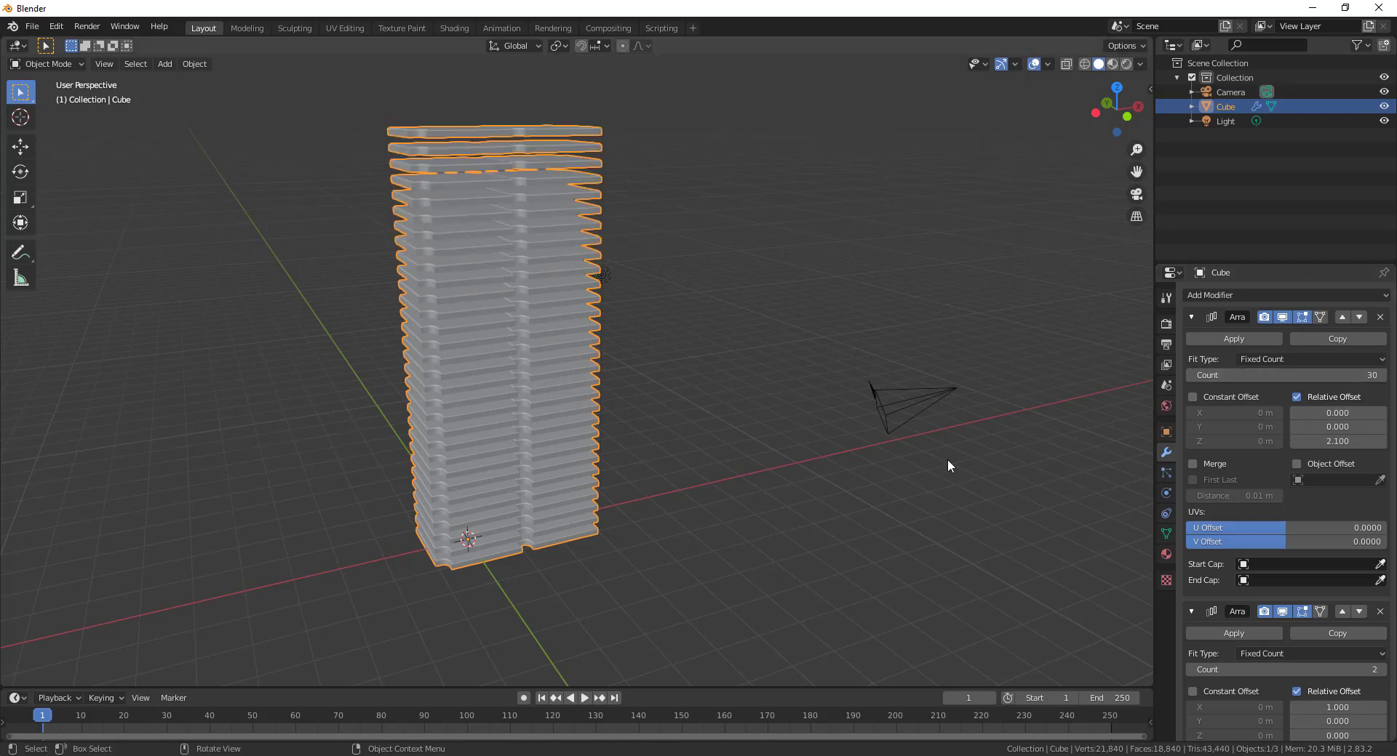
- Raise the vertical array's count to 50 and check the lowest floors up close
{"action": "middle_click_drag", "start_coordinate": [947, 460], "coordinate": [865, 466]}
{"action": "left_click", "coordinate": [1357, 376]}
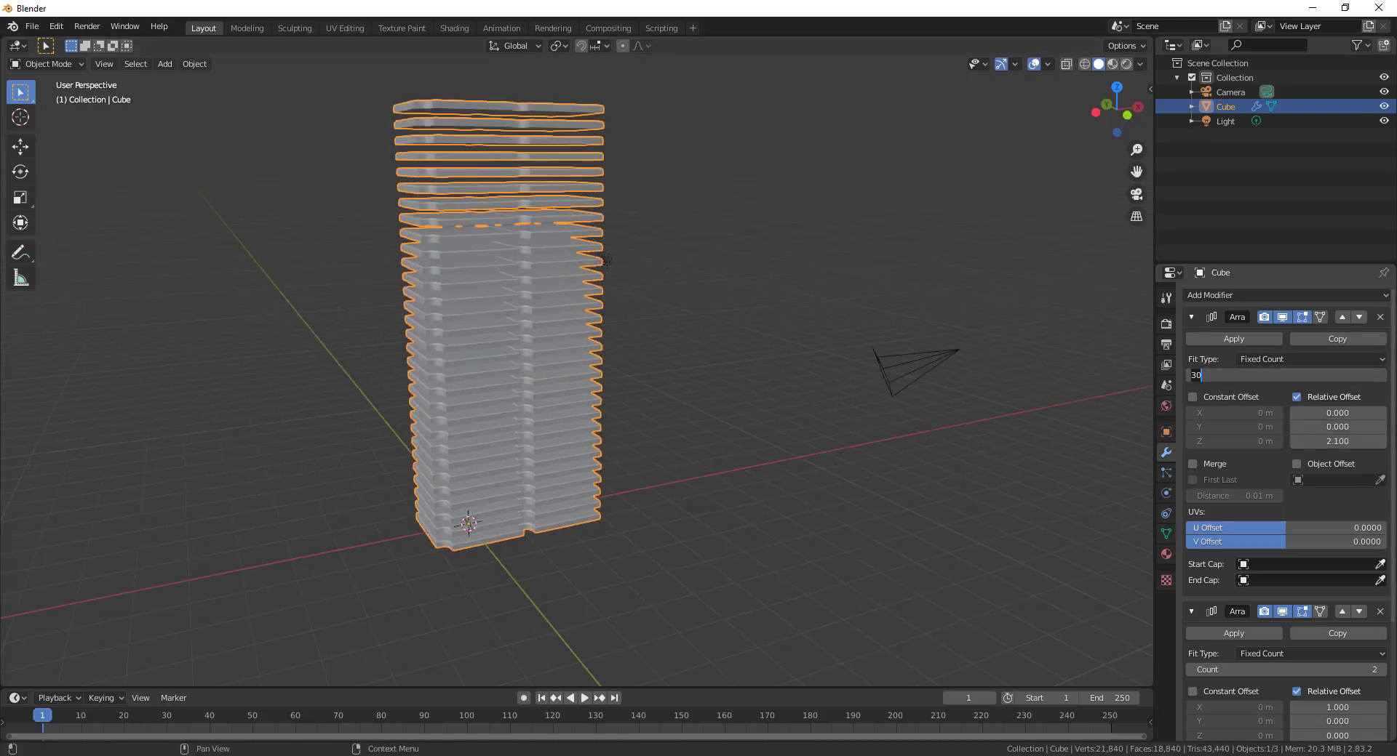
{"action": "type", "text": "50"}
{"action": "key", "text": "Return"}
{"action": "scroll", "coordinate": [513, 453], "scroll_direction": "up", "scroll_amount": 7}
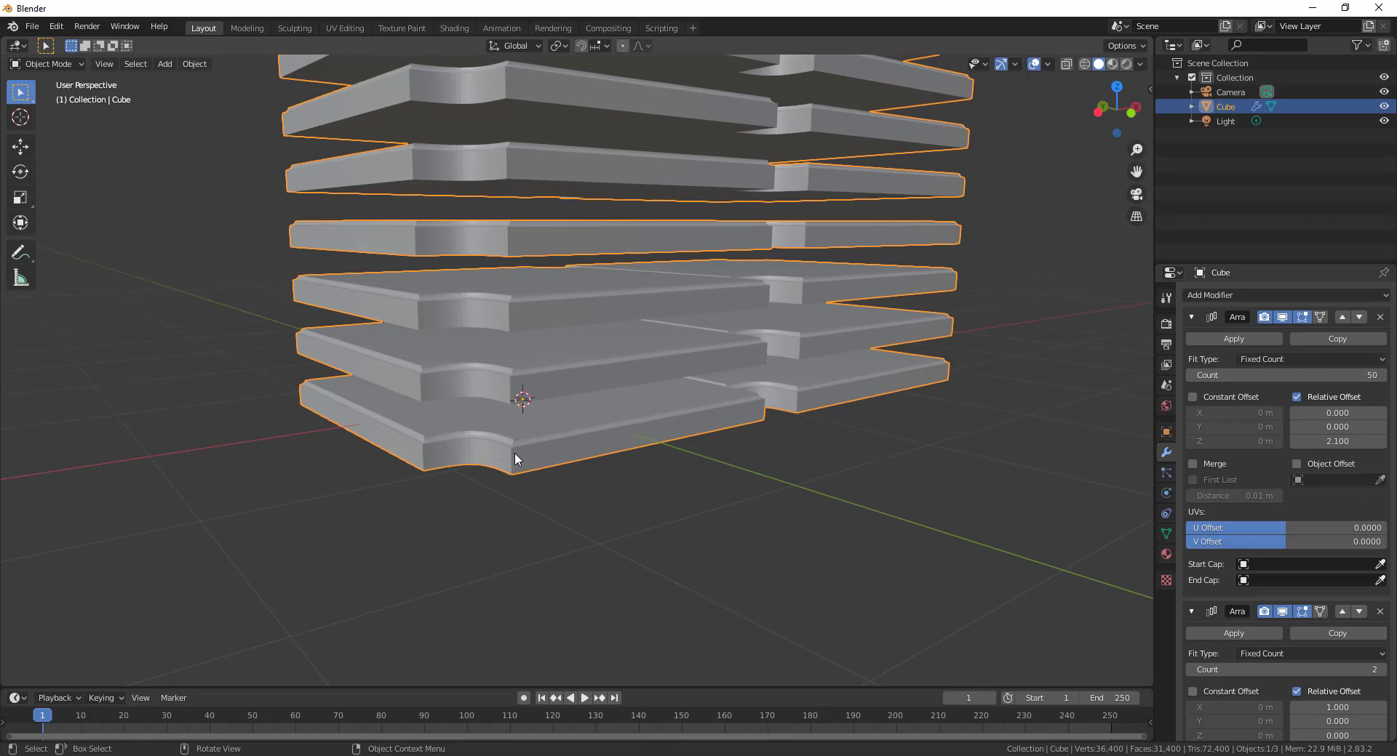
{"action": "middle_click_drag", "start_coordinate": [514, 452], "coordinate": [619, 500]}
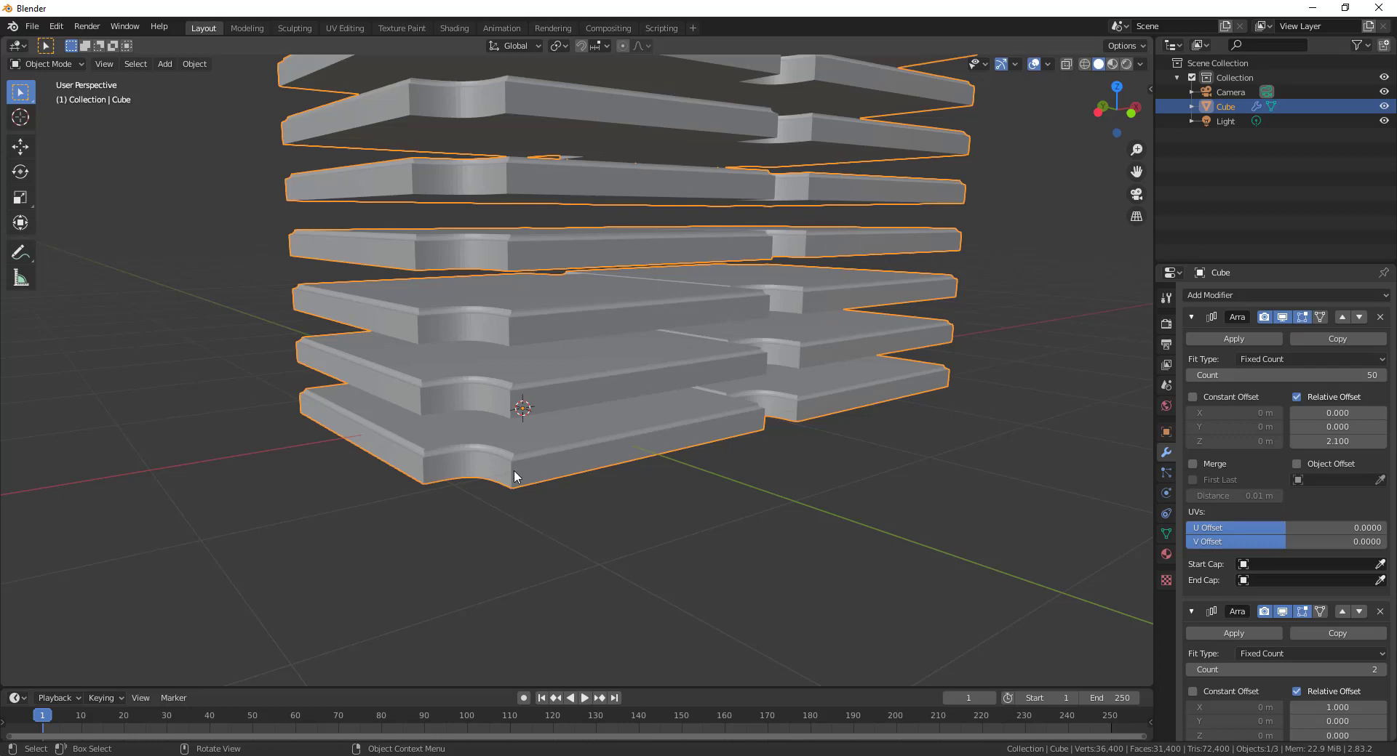
{"action": "middle_click_drag", "start_coordinate": [574, 461], "coordinate": [590, 505]}
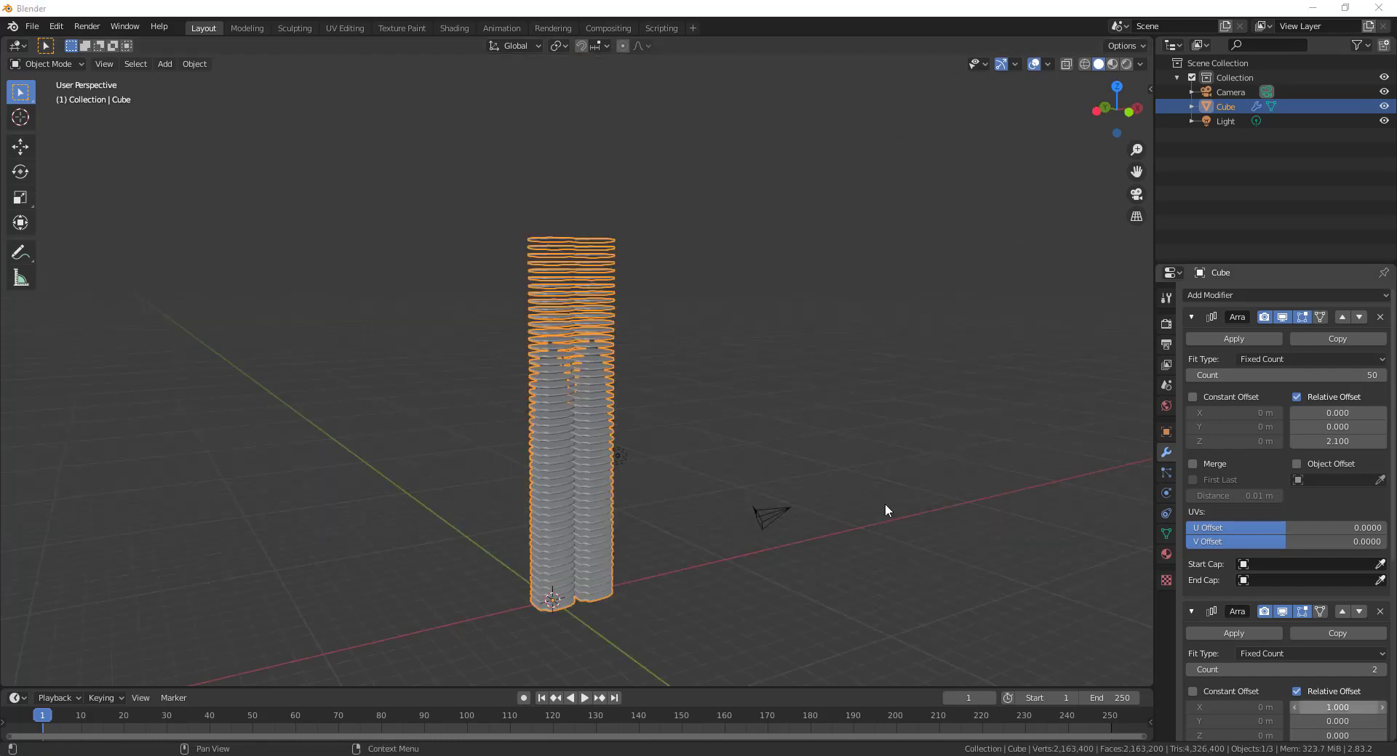
- Apply Shade Smooth to the tower
{"action": "mouse_move", "coordinate": [867, 527]}
{"action": "middle_mouse_down"}
{"action": "mouse_move", "coordinate": [871, 506]}
{"action": "mouse_move", "coordinate": [864, 520]}
{"action": "middle_mouse_up"}
{"action": "scroll", "coordinate": [738, 536], "scroll_direction": "up", "scroll_amount": 3}
{"action": "scroll", "coordinate": [808, 565], "scroll_direction": "down", "scroll_amount": 3}
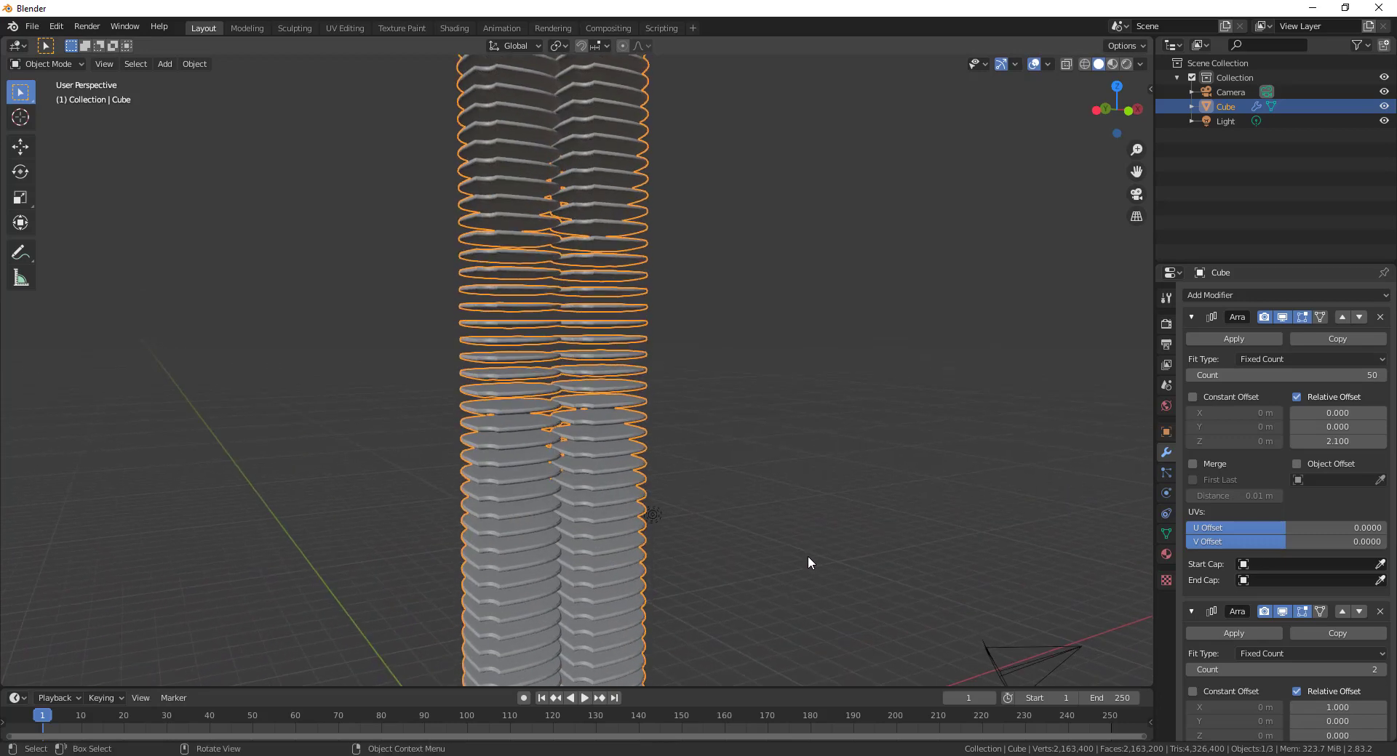
{"action": "middle_click_drag", "start_coordinate": [736, 569], "coordinate": [740, 538]}
{"action": "scroll", "coordinate": [753, 521], "scroll_direction": "up", "scroll_amount": 2}
{"action": "scroll", "coordinate": [784, 534], "scroll_direction": "down", "scroll_amount": 1}
{"action": "middle_click_drag", "start_coordinate": [800, 462], "coordinate": [800, 471], "text": "shift"}
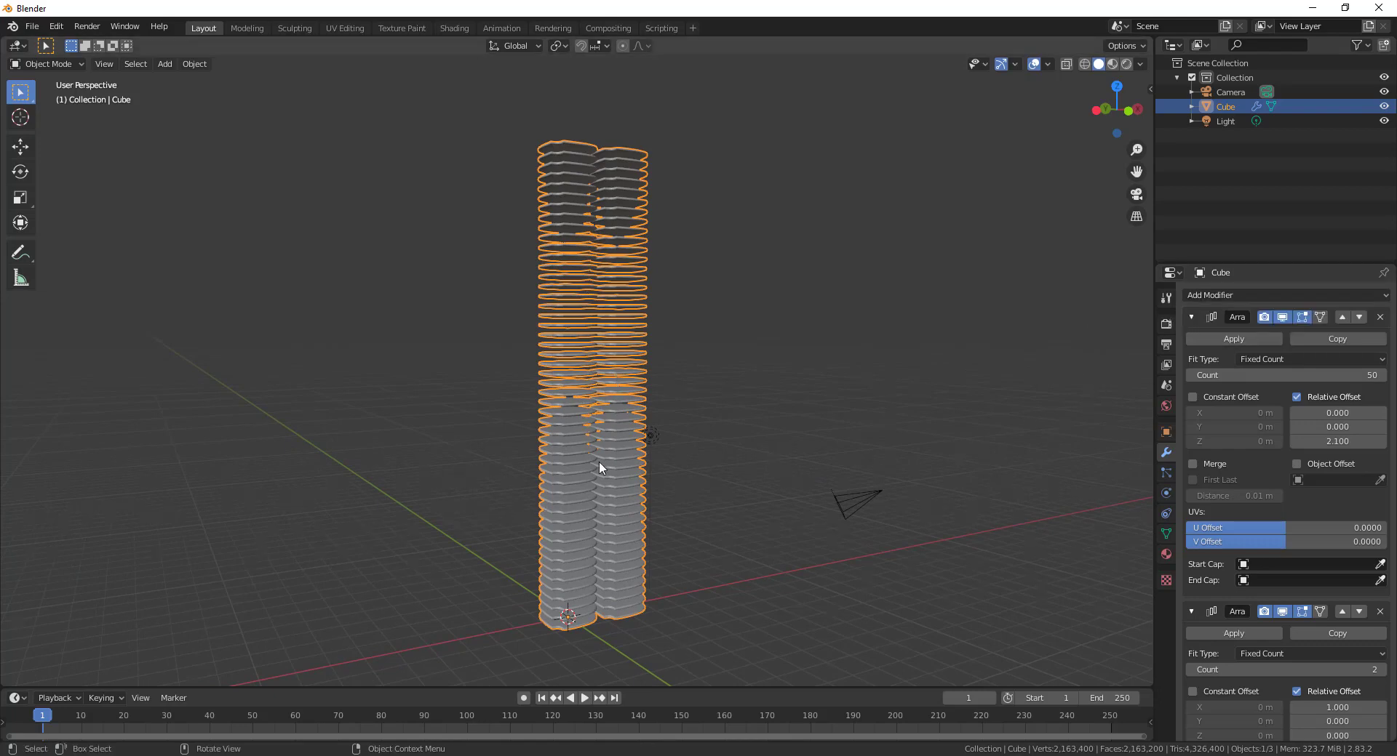
{"action": "right_click", "coordinate": [593, 356]}
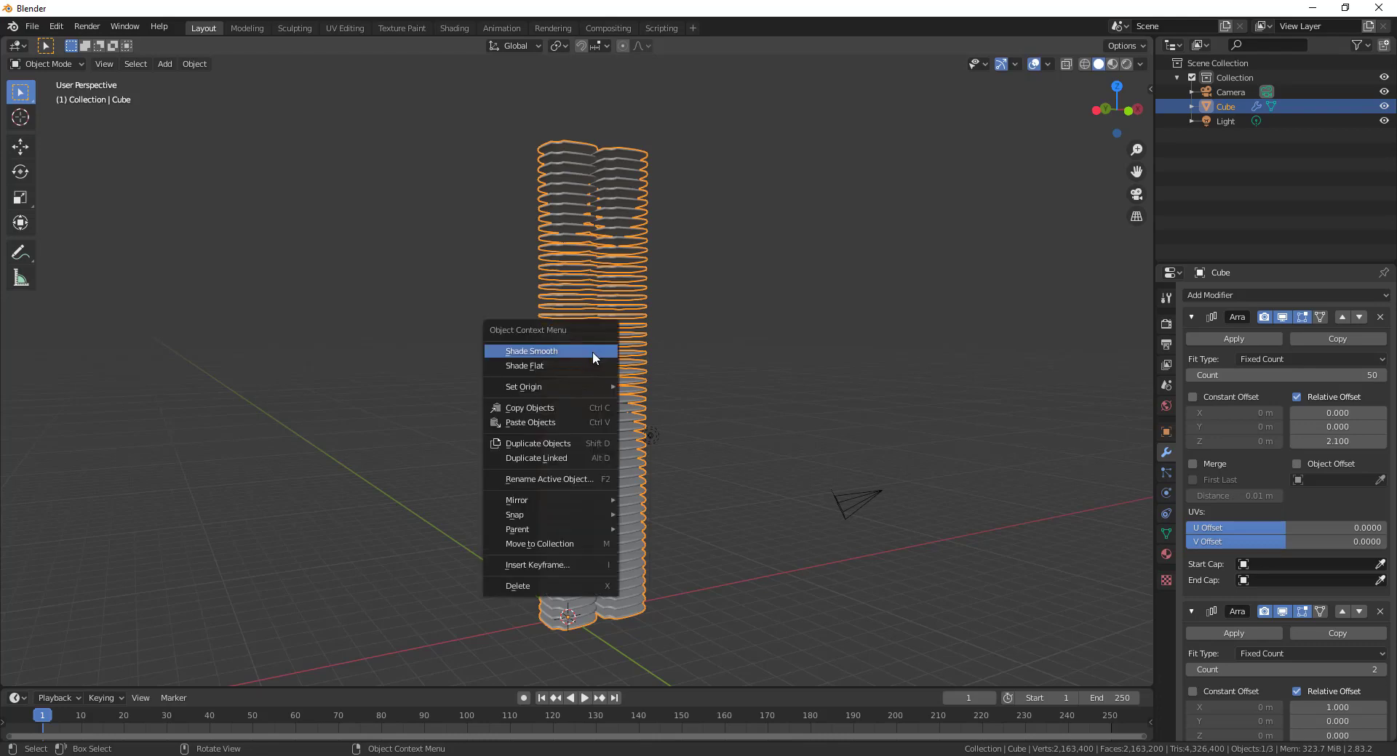
{"action": "left_click", "coordinate": [591, 362]}
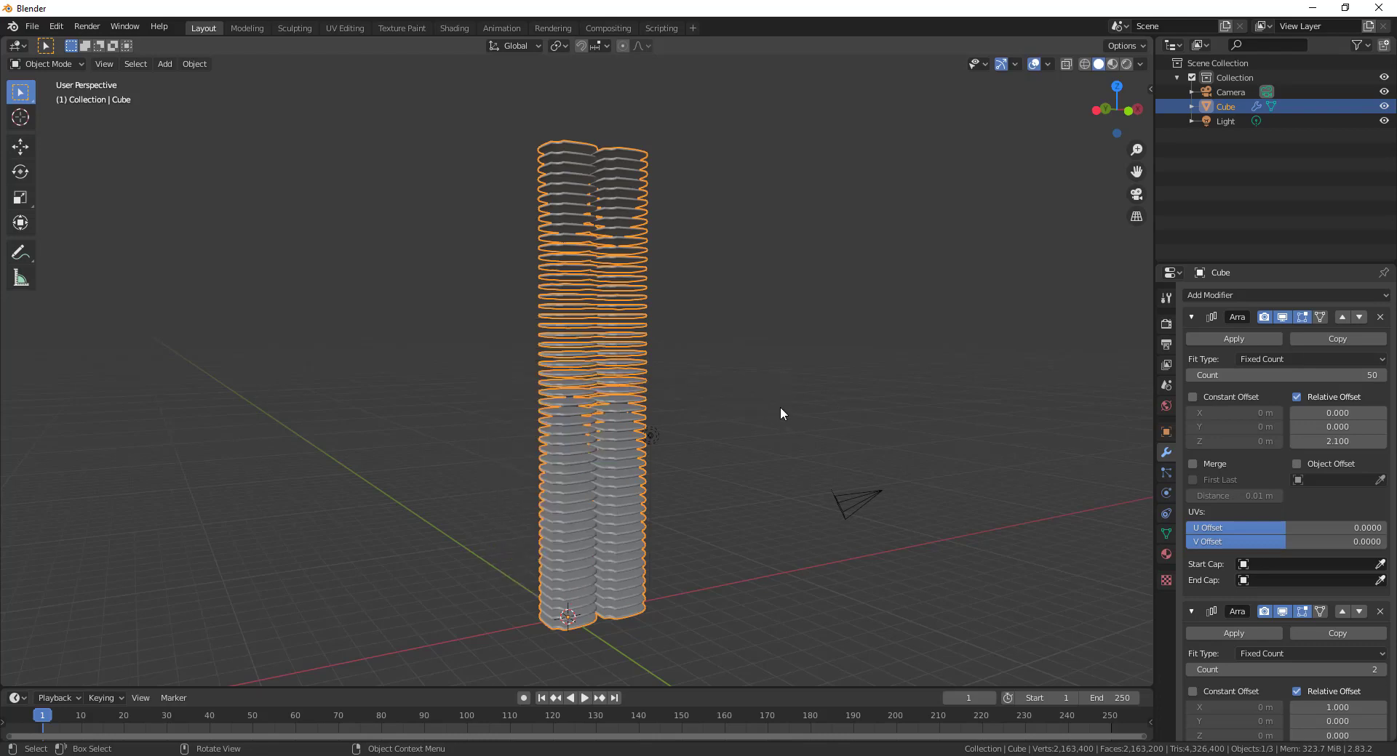
- Add a Lattice object at the tower's base and scale it up uniformly to 3.407
{"action": "key", "text": "shift+a"}
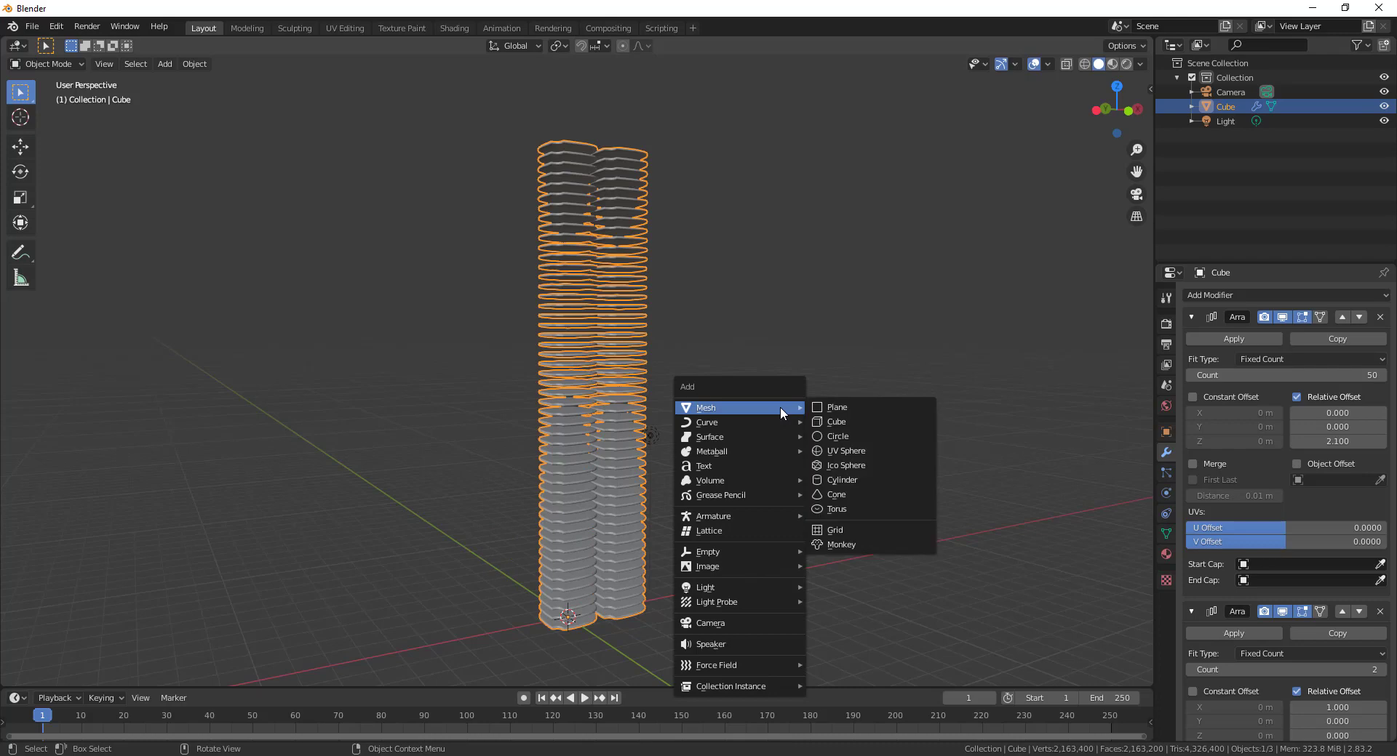
{"action": "left_click", "coordinate": [739, 528]}
{"action": "middle_click_drag", "start_coordinate": [656, 516], "coordinate": [551, 604]}
{"action": "scroll", "coordinate": [616, 537], "scroll_direction": "down", "scroll_amount": 3}
{"action": "scroll", "coordinate": [622, 544], "scroll_direction": "up", "scroll_amount": 3}
{"action": "scroll", "coordinate": [621, 543], "scroll_direction": "down", "scroll_amount": 3}
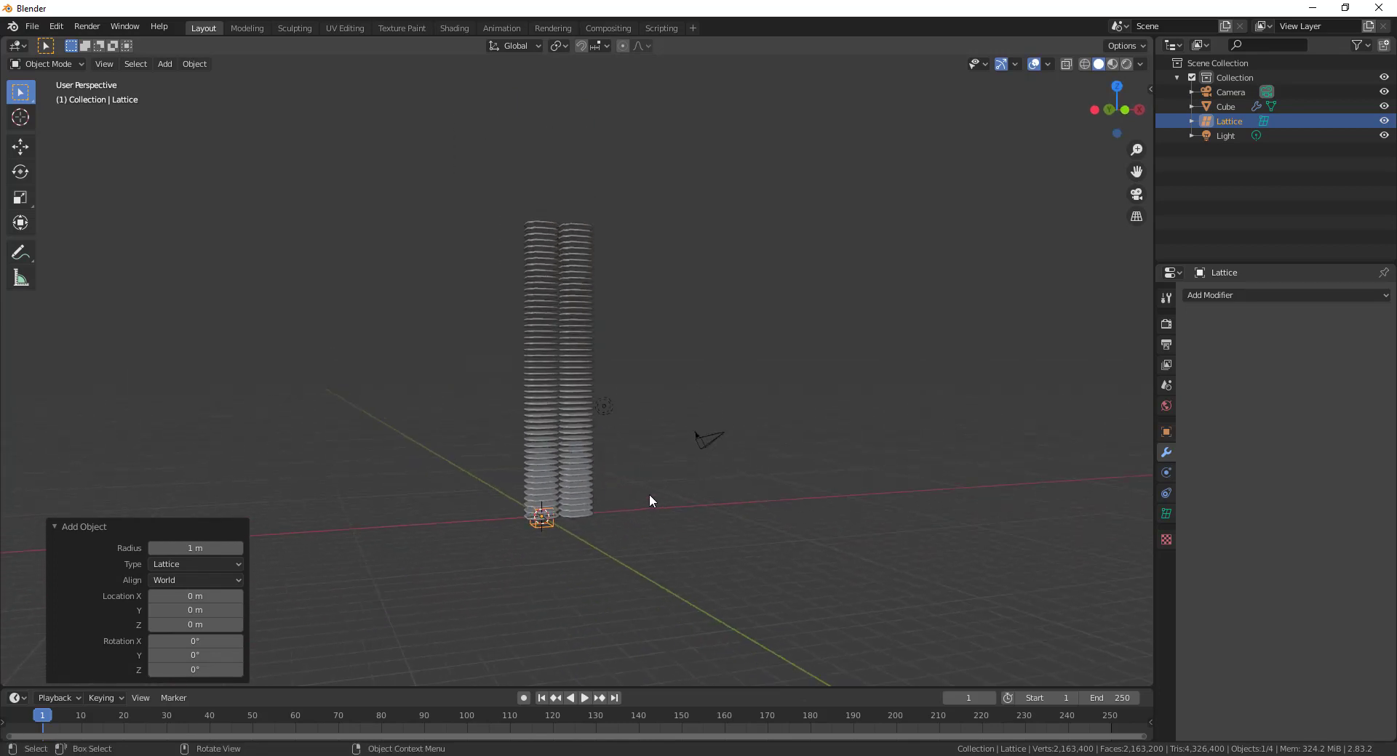
{"action": "key", "text": "s"}
{"action": "left_click", "coordinate": [863, 556]}
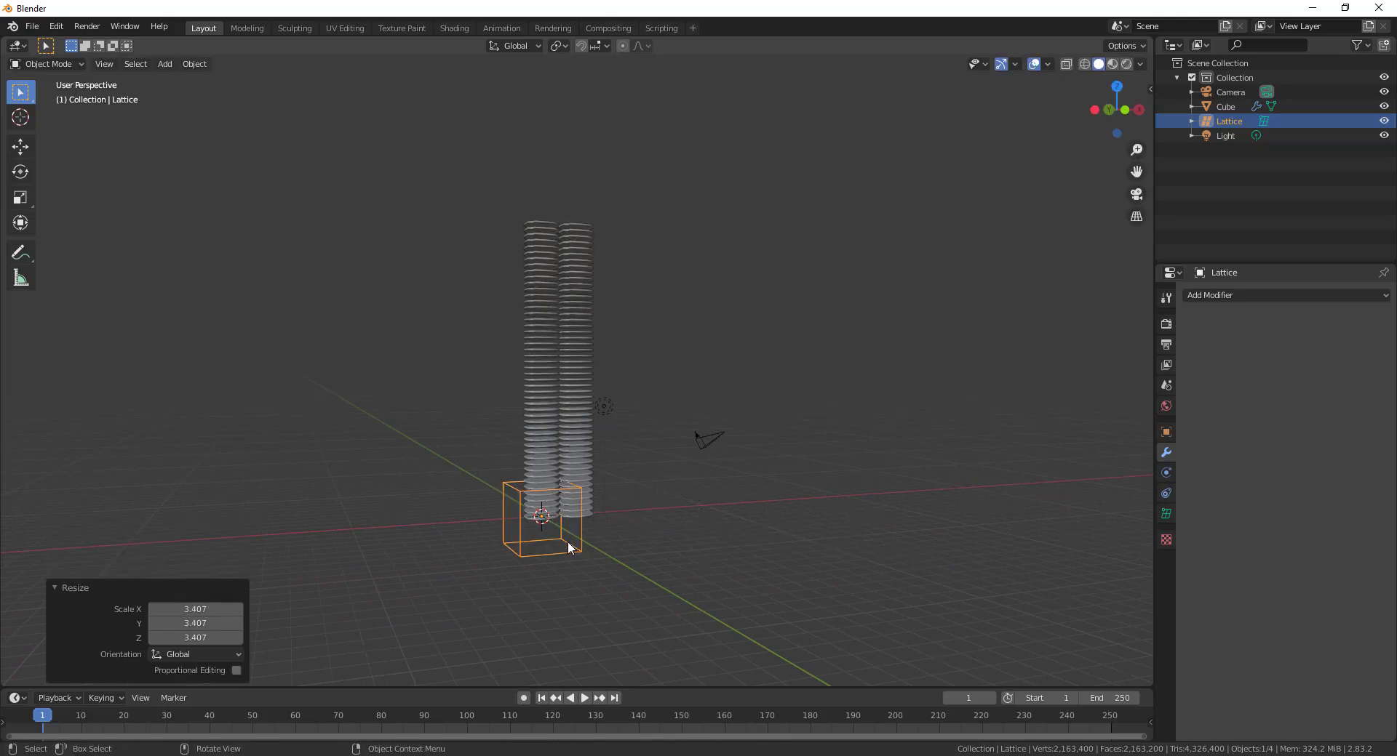
- Stretch the lattice along Z and raise it about 7.83 m so it spans the tower's full height
{"action": "key", "text": "s"}
{"action": "key", "text": "z"}
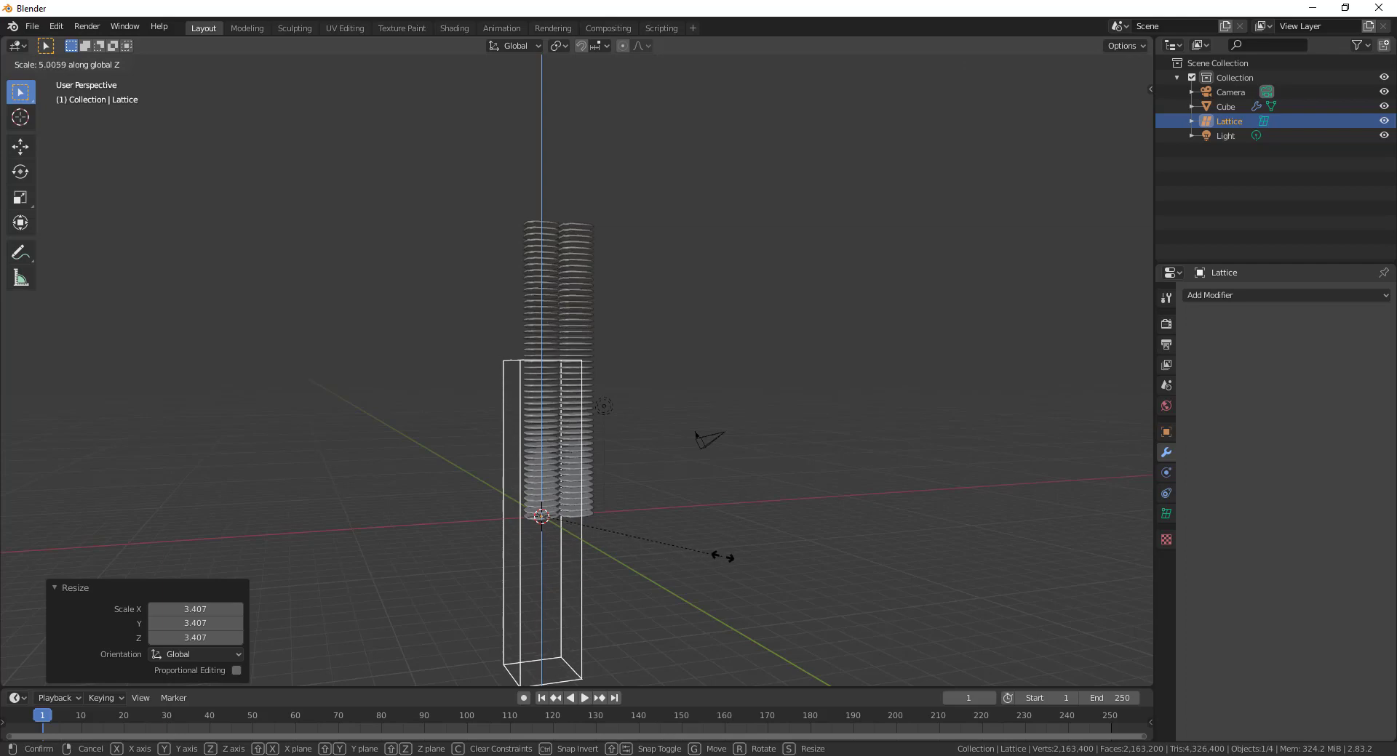
{"action": "left_click", "coordinate": [731, 561]}
{"action": "key", "text": "g"}
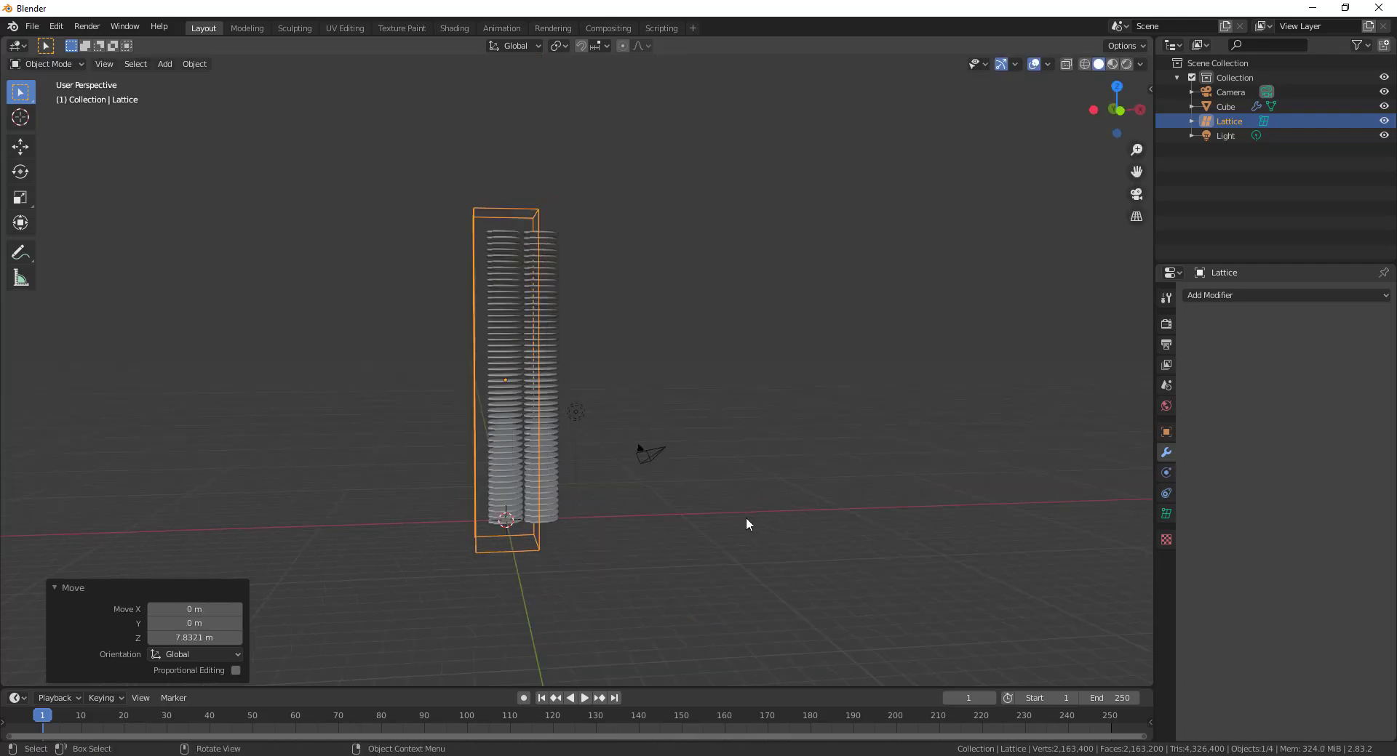
- Viewed from above, shift and widen the lattice along X so it encloses both halves of the tower
{"action": "key", "text": "KP_7"}
{"action": "scroll", "coordinate": [640, 502], "scroll_direction": "up", "scroll_amount": 2}
{"action": "key", "text": "s"}
{"action": "key", "text": "x"}
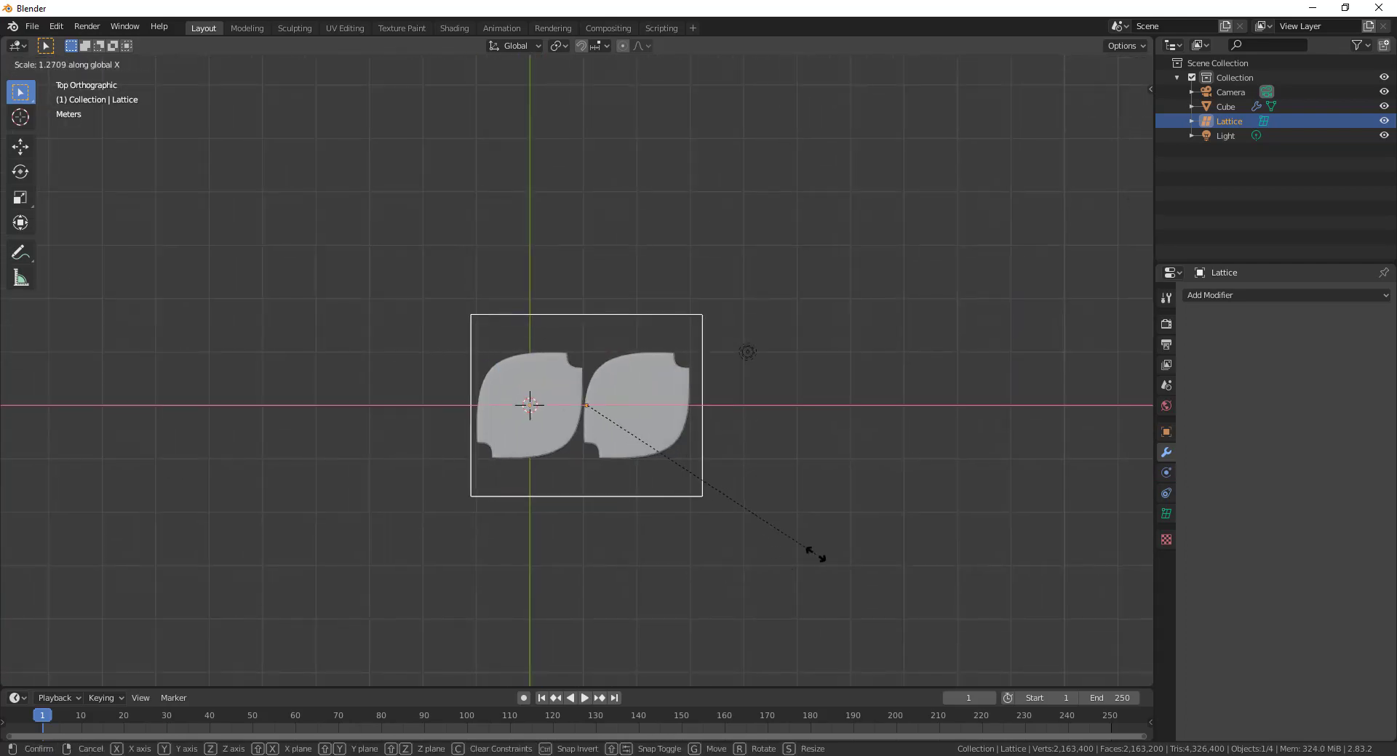
{"action": "left_click", "coordinate": [785, 518]}
{"action": "left_click", "coordinate": [691, 468]}
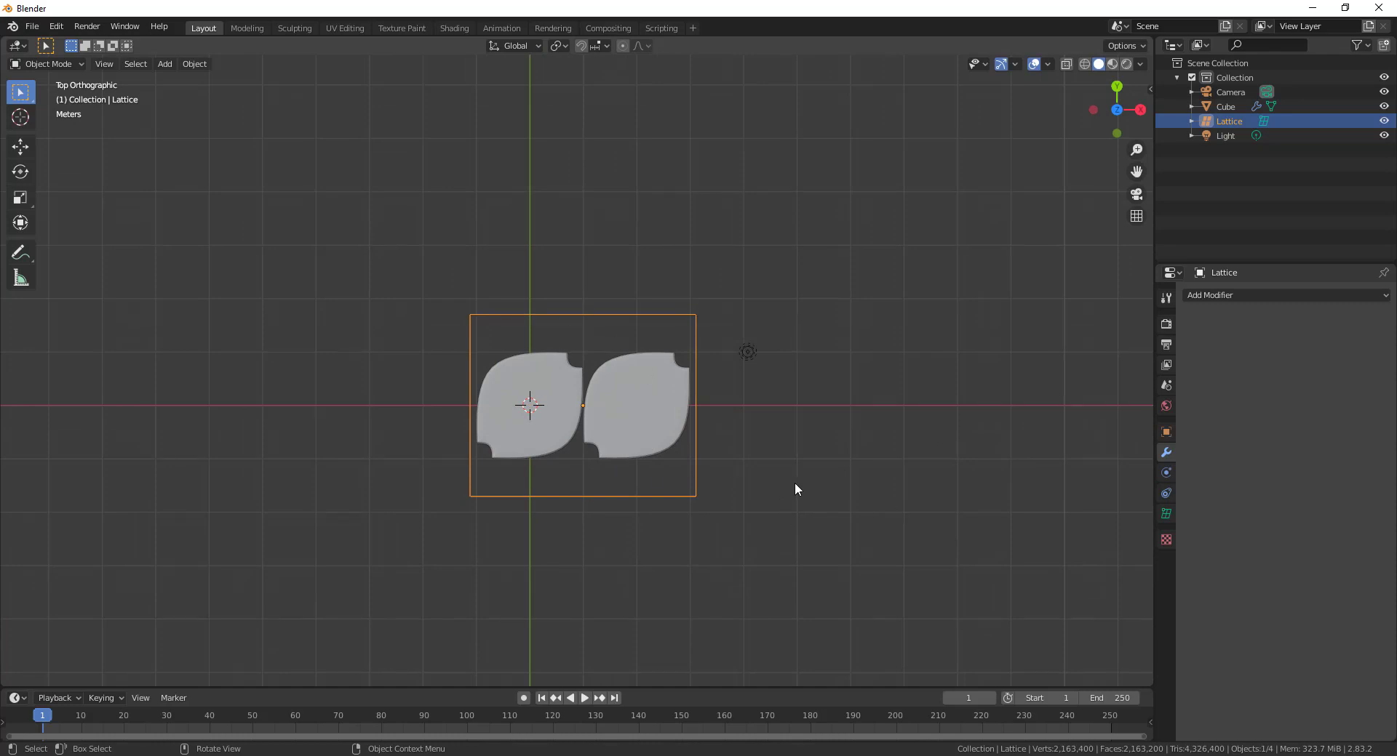
- Scale the lattice to 0.664 along Y and adjust its Y position, ending with a shift of about 0.054 m
{"action": "key", "text": "g"}
{"action": "key", "text": "y"}
{"action": "left_click", "coordinate": [789, 509]}
{"action": "key", "text": "s"}
{"action": "key", "text": "y"}
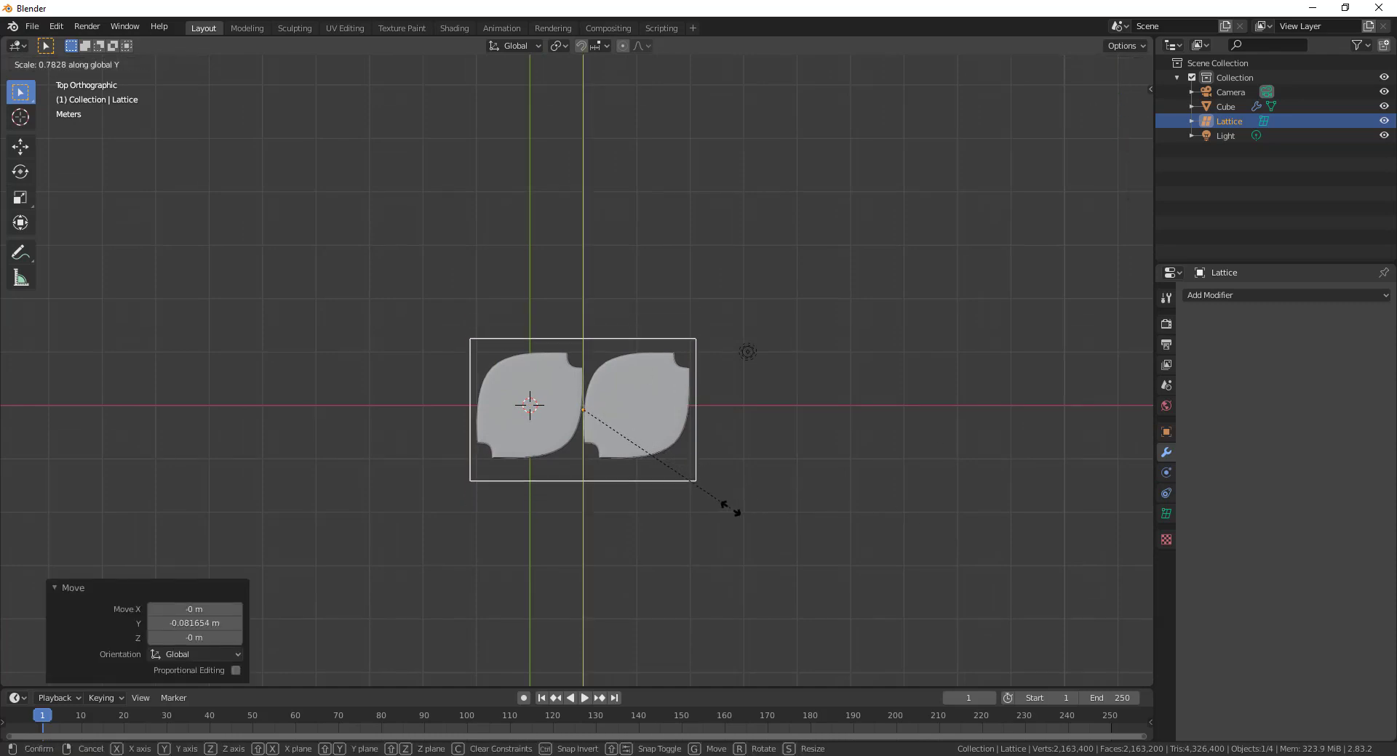
{"action": "left_click", "coordinate": [693, 512]}
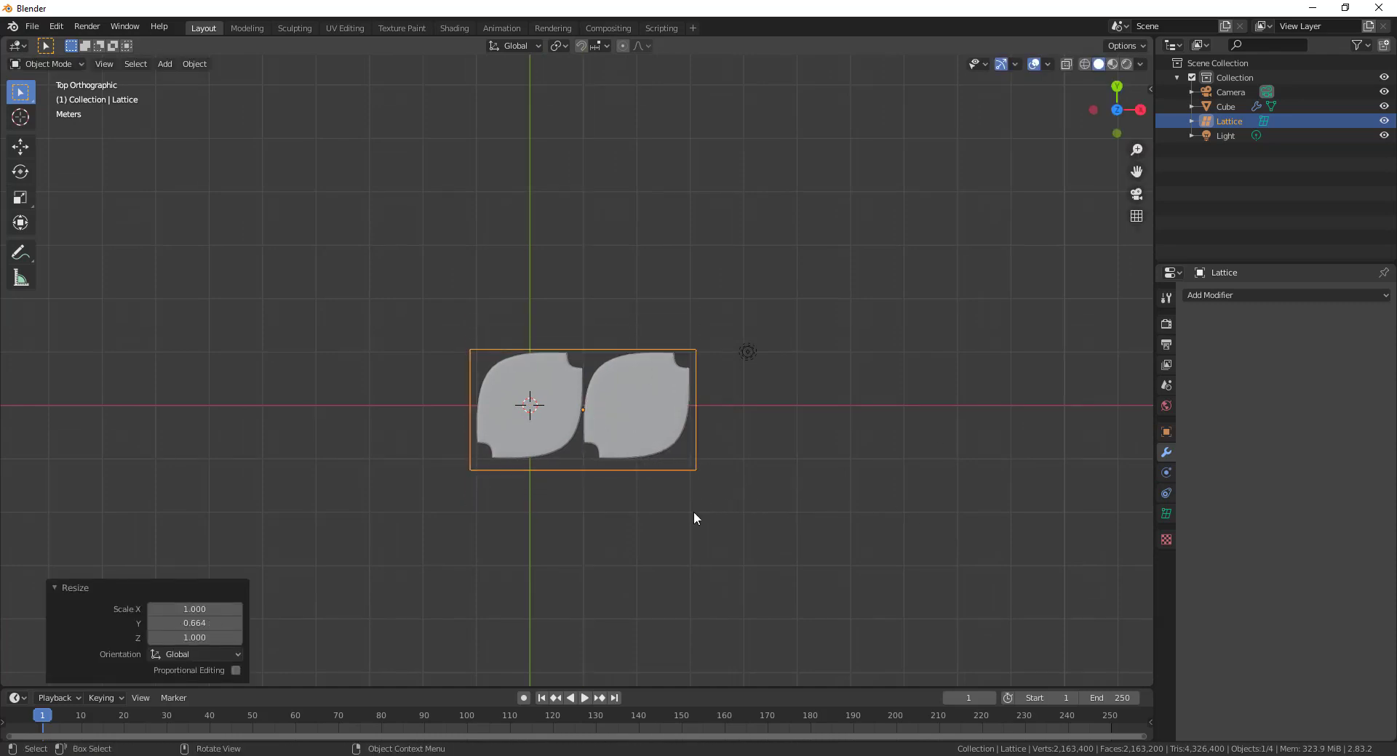
{"action": "key", "text": "g"}
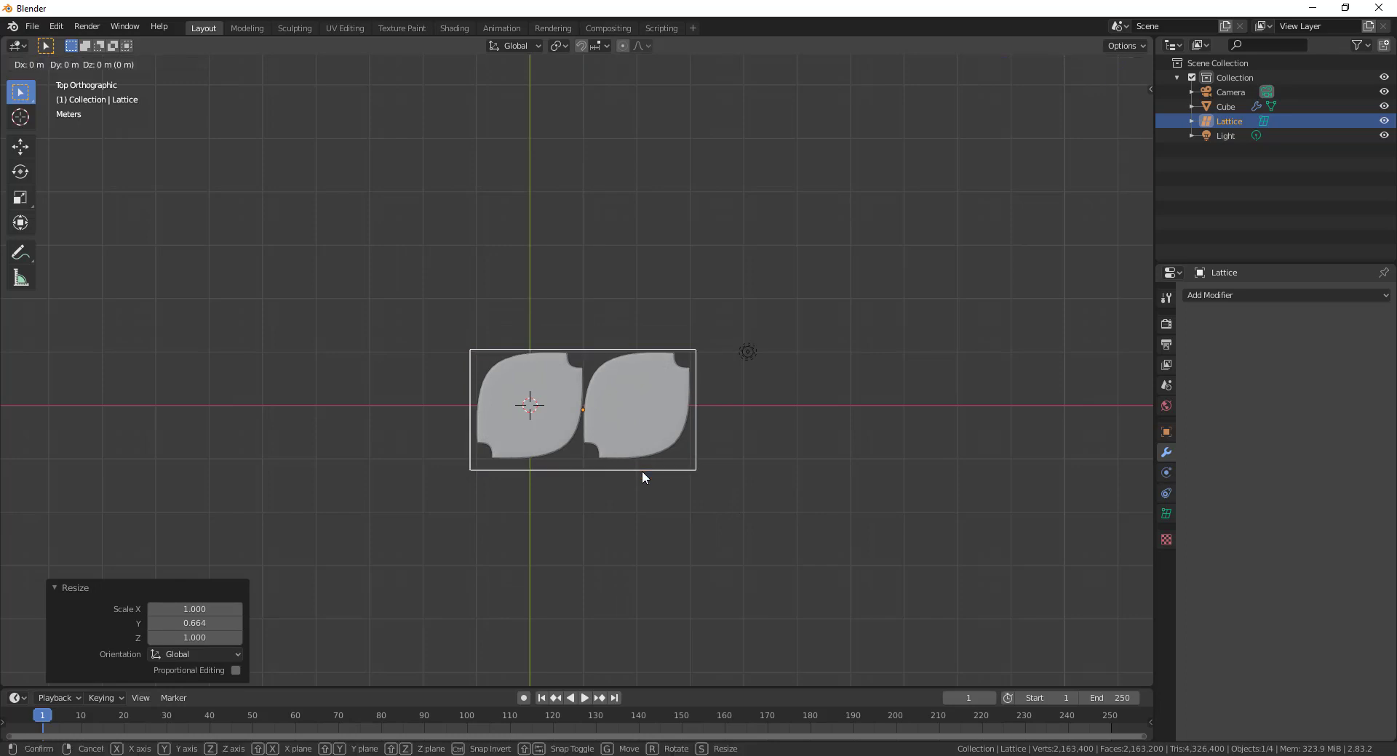
{"action": "key", "text": "y"}
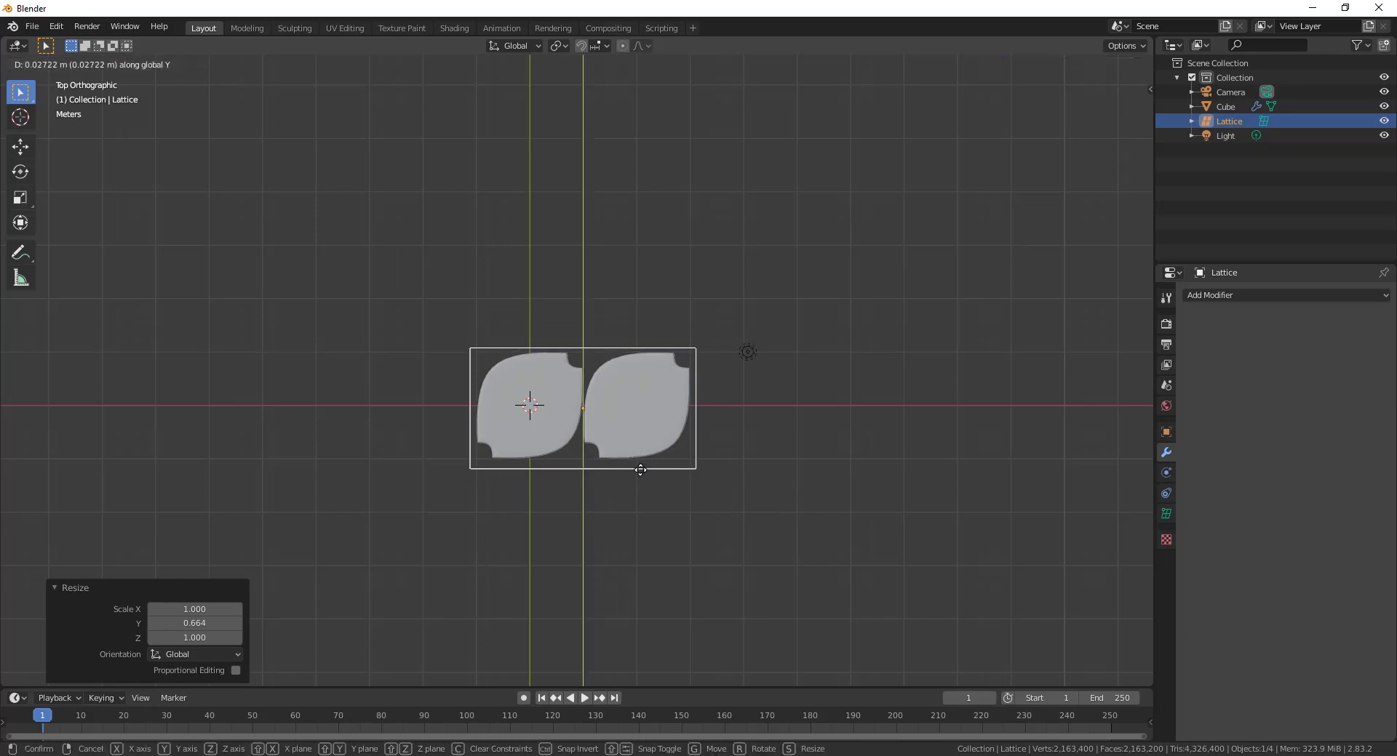
{"action": "left_click", "coordinate": [640, 468]}
- Viewed from the front, scale the lattice to 0.905 along Z so it fits the tower's height closely
{"action": "middle_click_drag", "start_coordinate": [775, 534], "coordinate": [754, 474]}
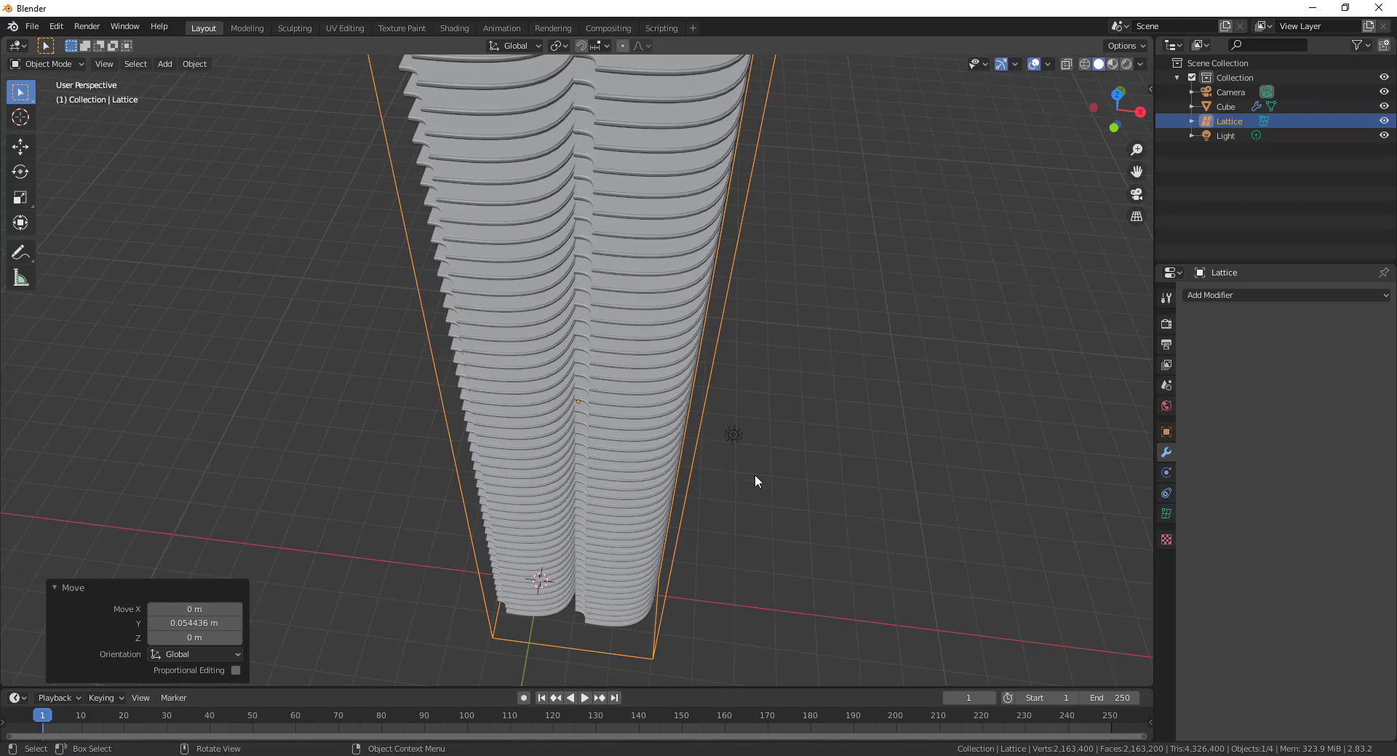
{"action": "scroll", "coordinate": [753, 475], "scroll_direction": "down", "scroll_amount": 5}
{"action": "middle_click_drag", "start_coordinate": [678, 499], "coordinate": [691, 462]}
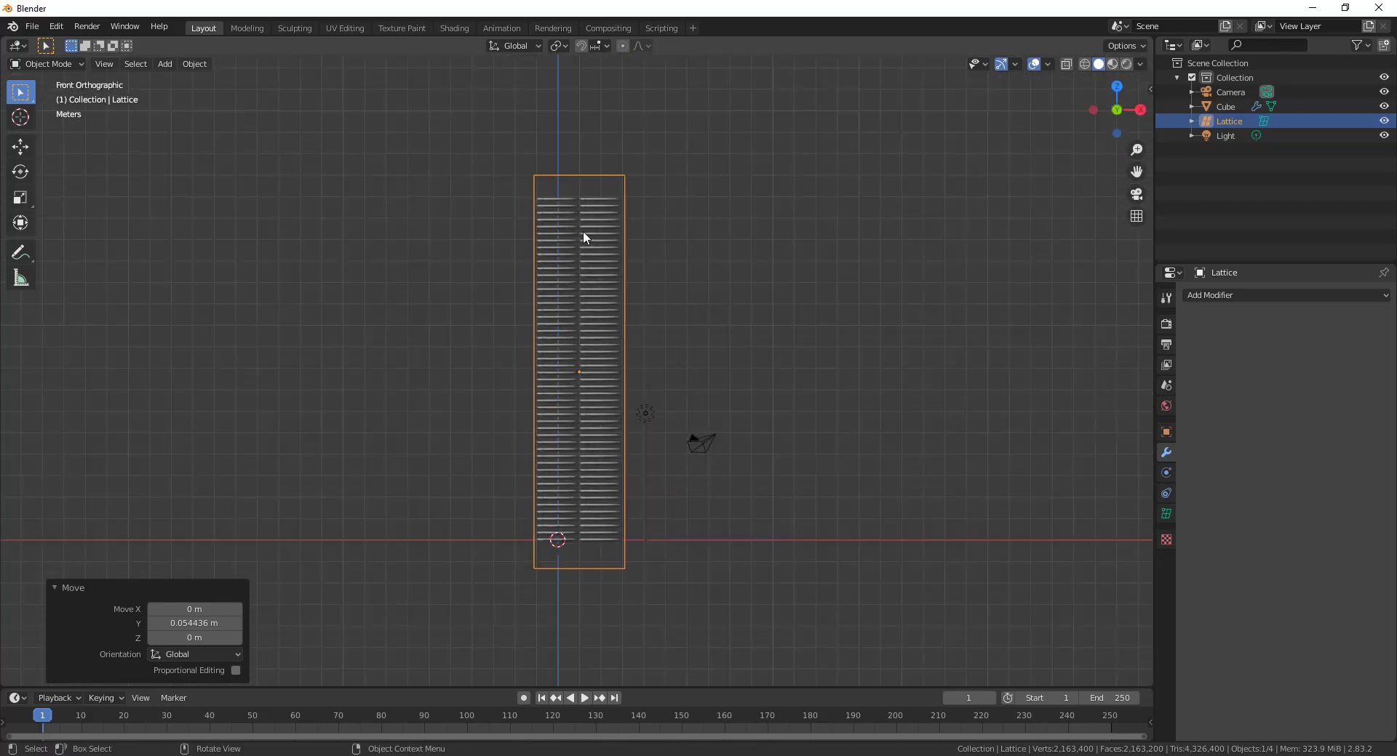
{"action": "left_click", "coordinate": [590, 175]}
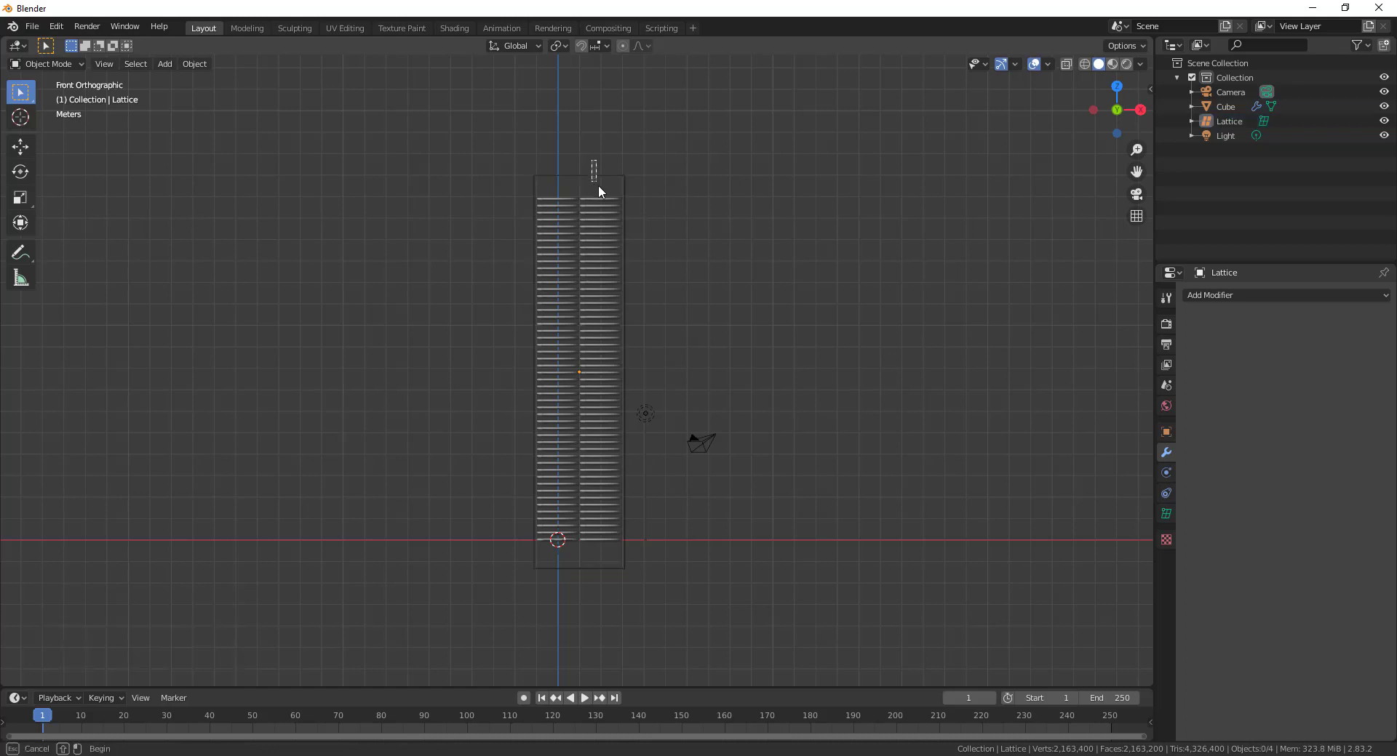
{"action": "left_click", "coordinate": [598, 185]}
{"action": "key", "text": "s"}
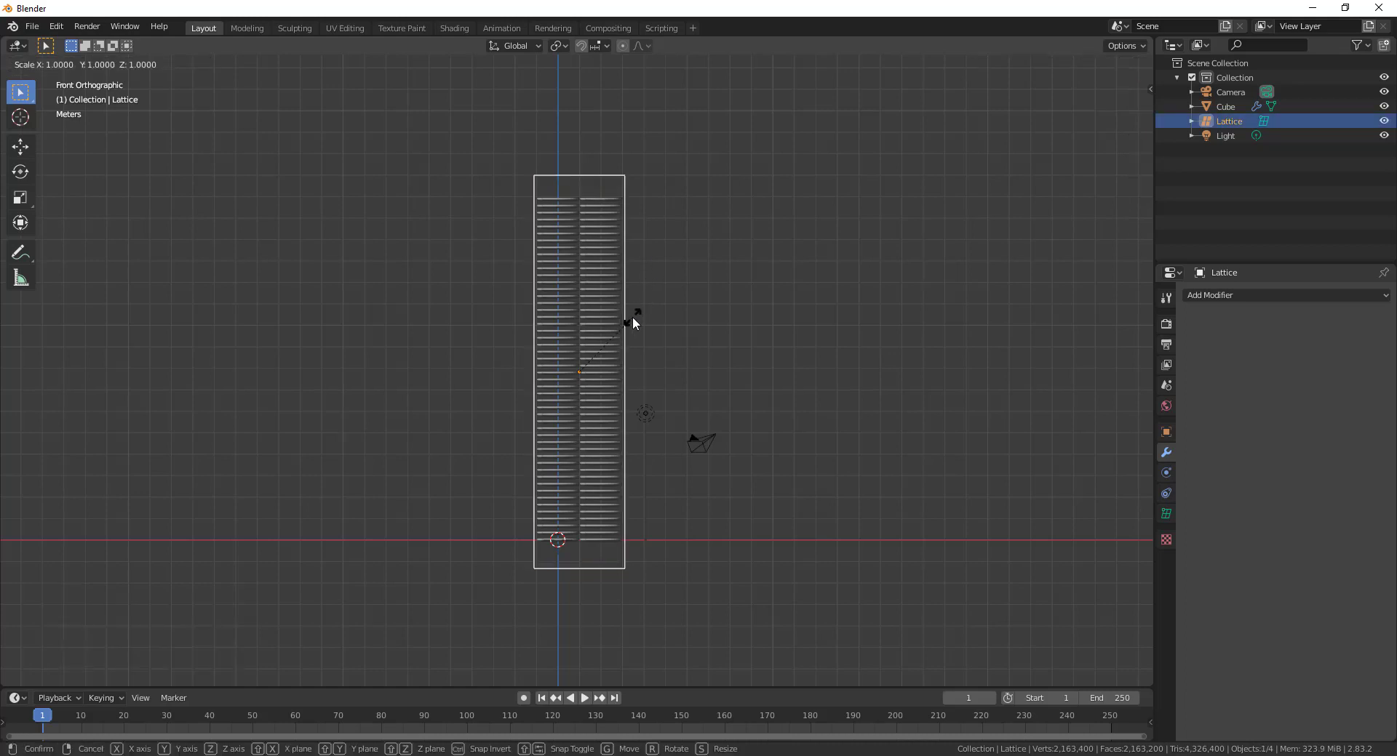
{"action": "key", "text": "z"}
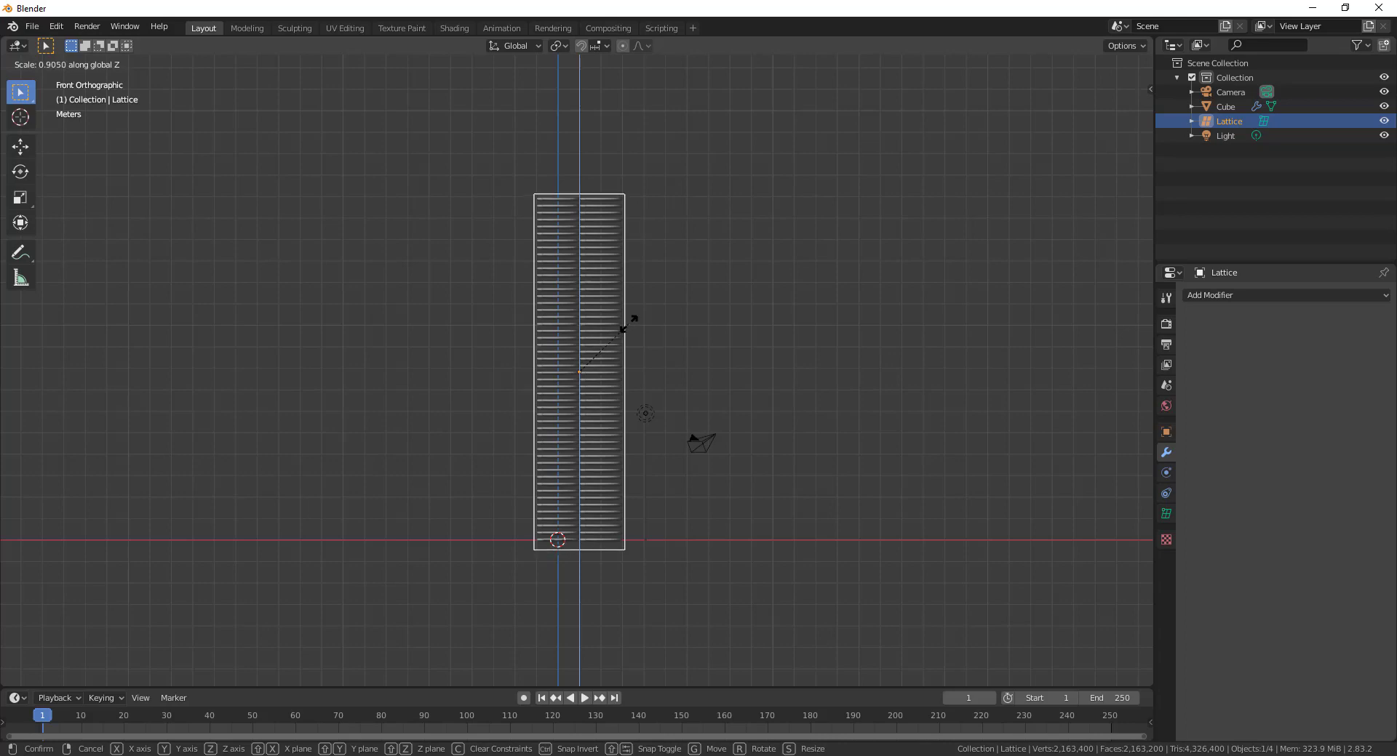
{"action": "left_click", "coordinate": [627, 322]}
{"action": "middle_click_drag", "start_coordinate": [628, 323], "coordinate": [787, 423]}
{"action": "scroll", "coordinate": [796, 402], "scroll_direction": "up", "scroll_amount": 3}
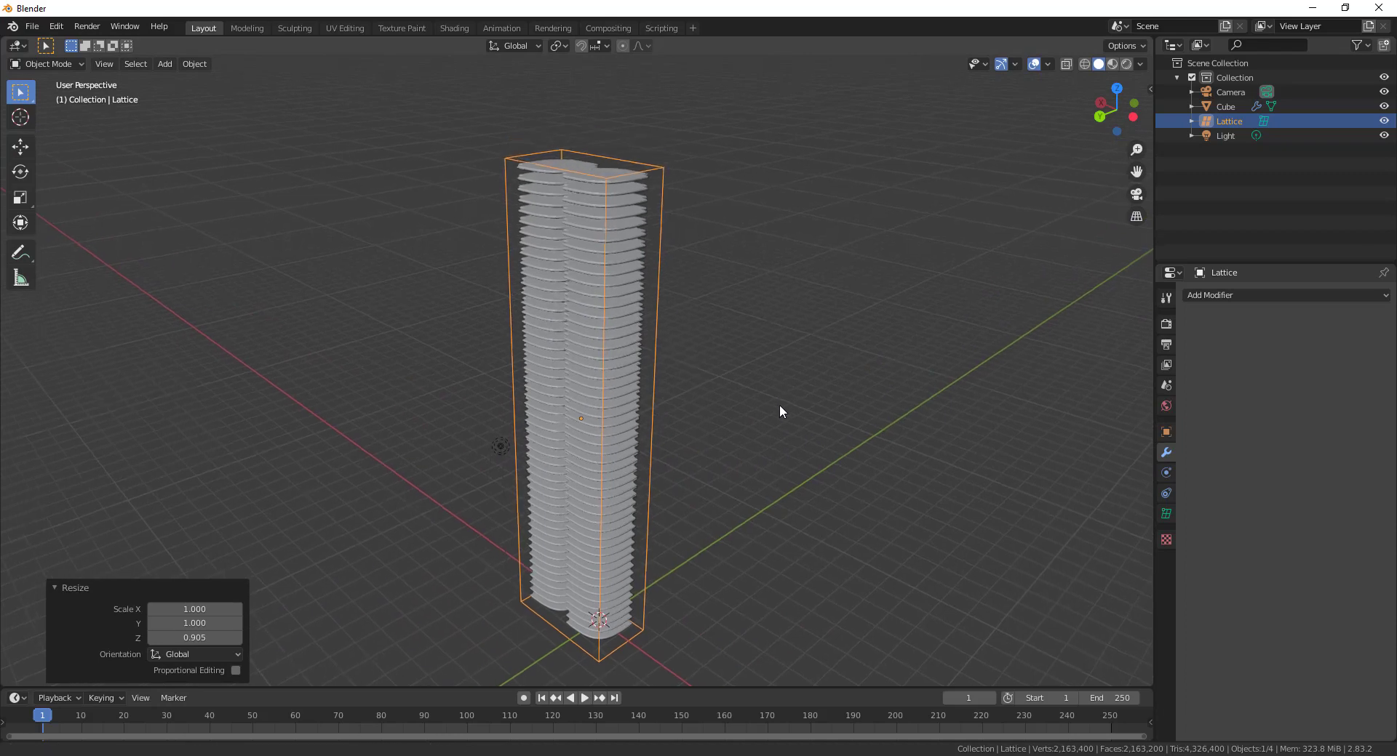
- Select the tower mesh and add a Lattice modifier to it
{"action": "left_click", "coordinate": [695, 340]}
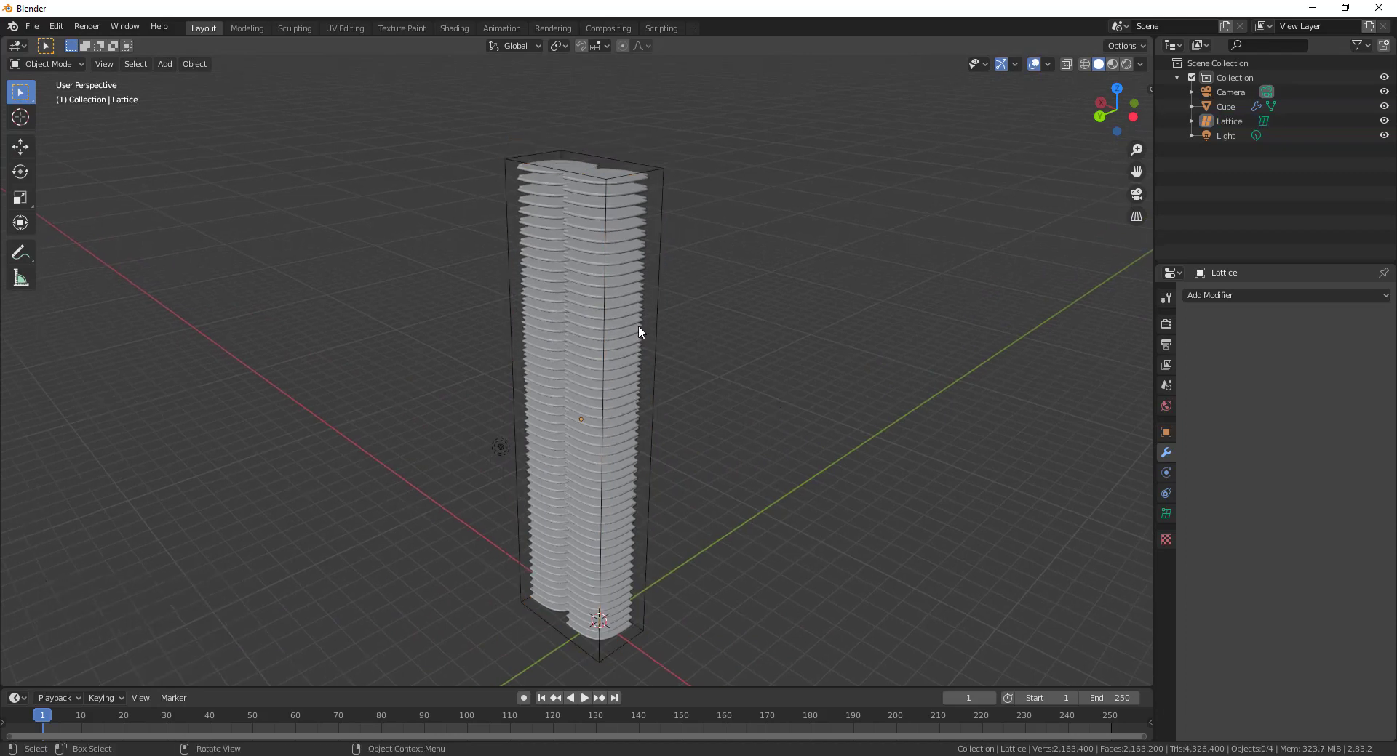
{"action": "left_click", "coordinate": [639, 326]}
{"action": "scroll", "coordinate": [728, 366], "scroll_direction": "up", "scroll_amount": 2}
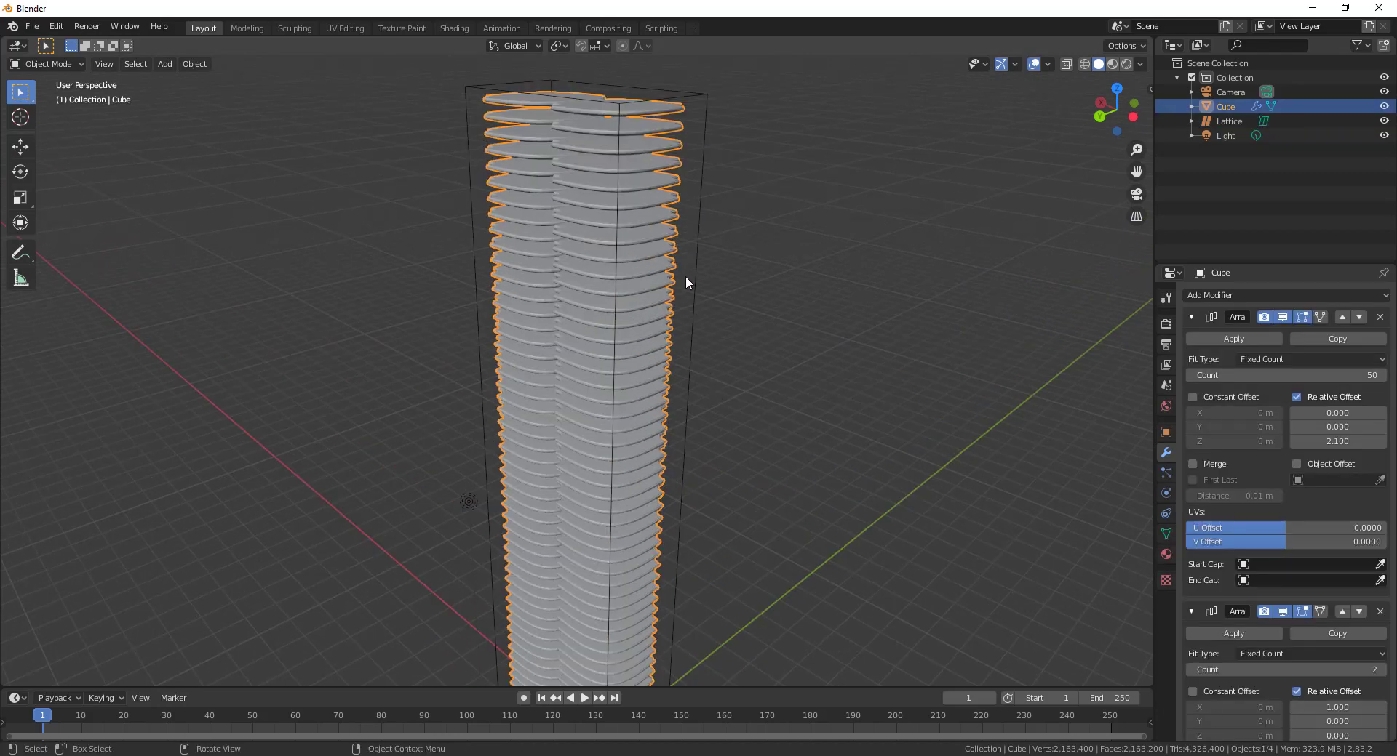
{"action": "left_click", "coordinate": [704, 290]}
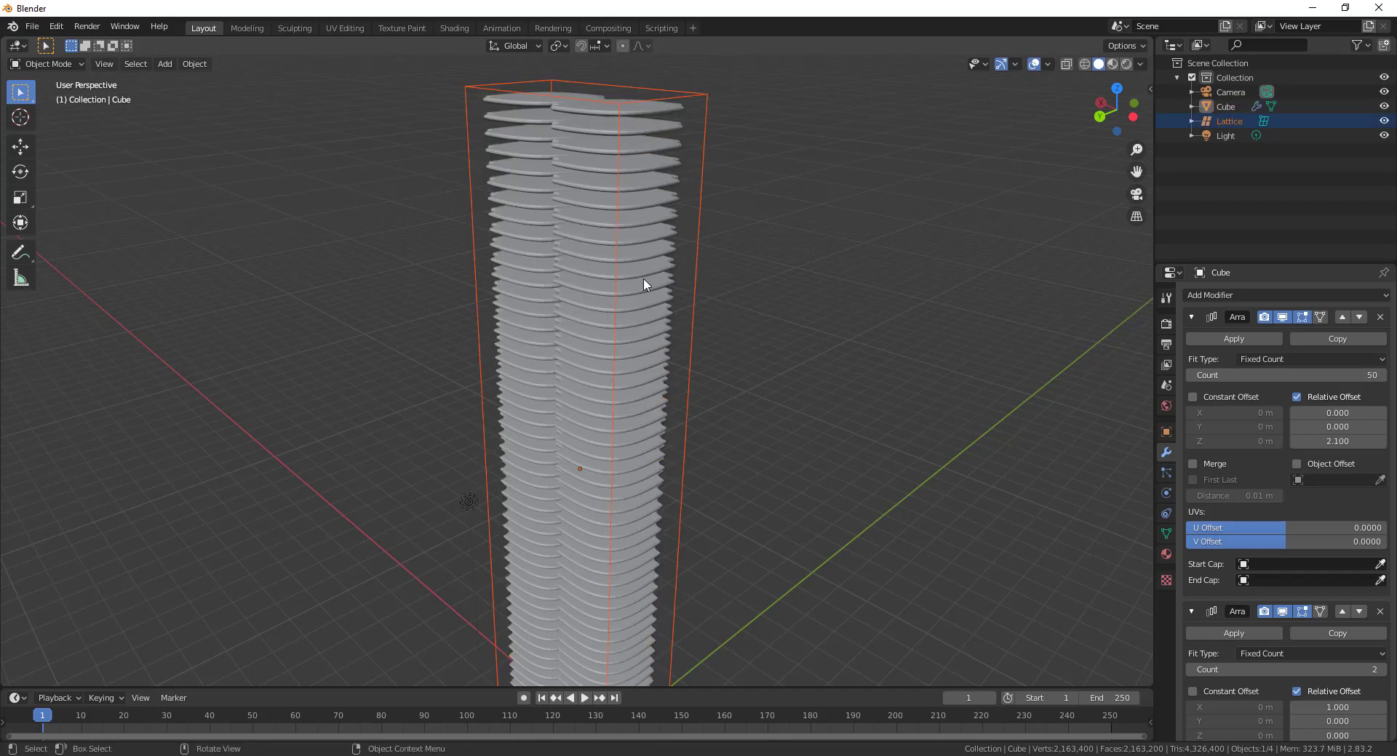
{"action": "left_click", "coordinate": [637, 332]}
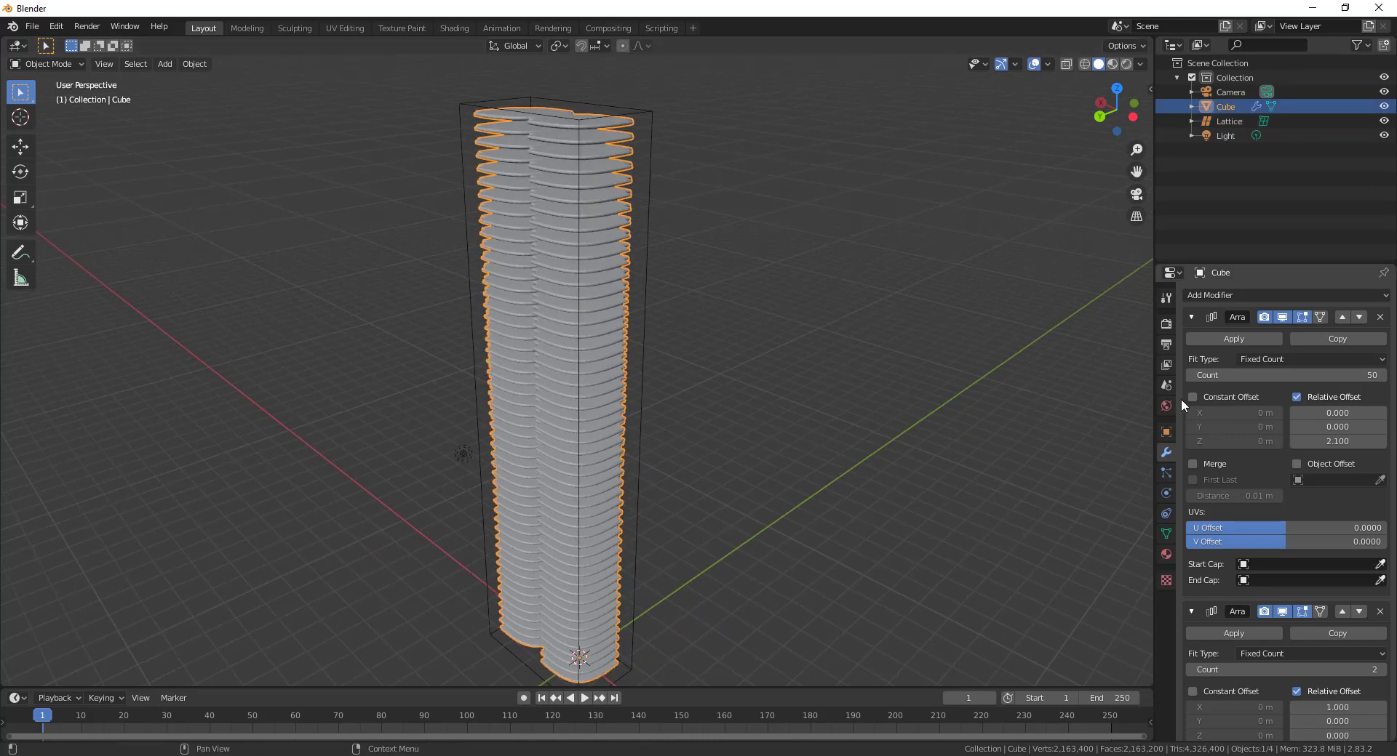
{"action": "left_click", "coordinate": [1233, 295]}
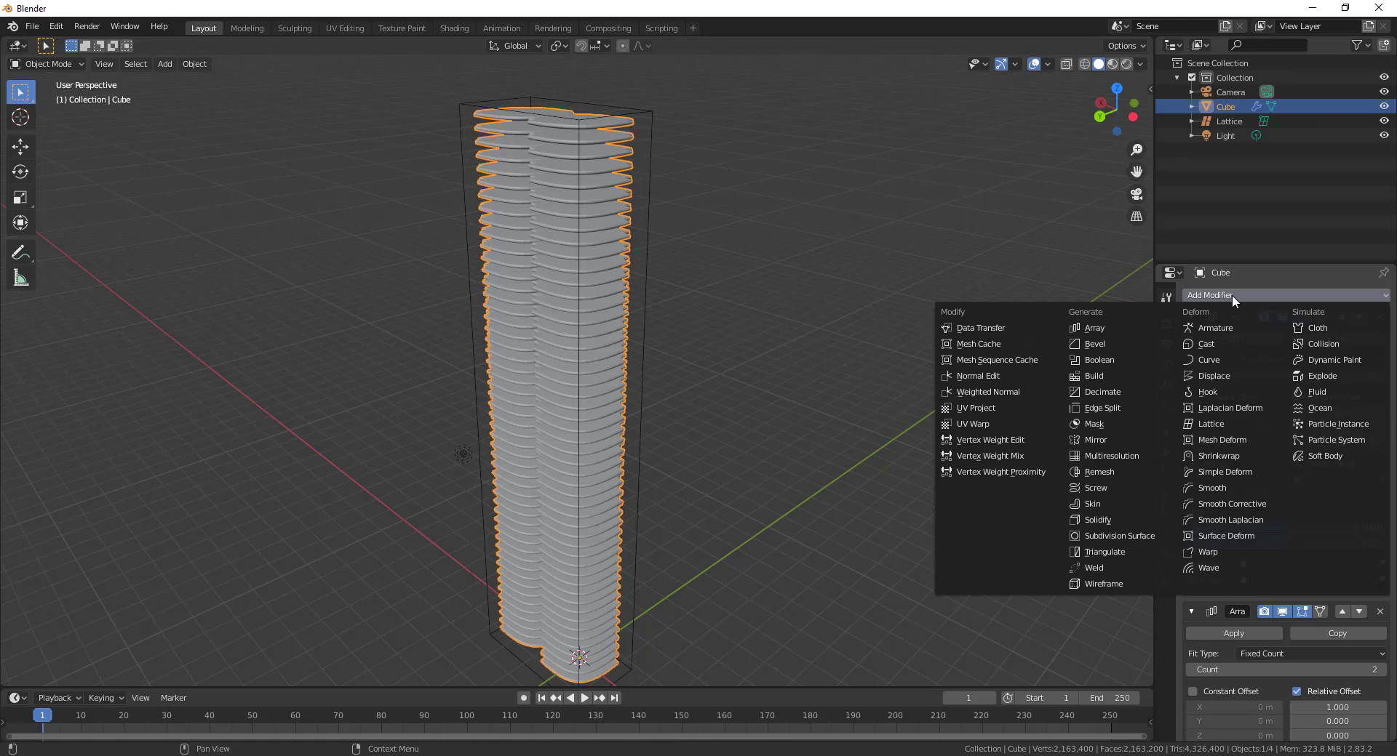
{"action": "left_click", "coordinate": [1232, 424]}
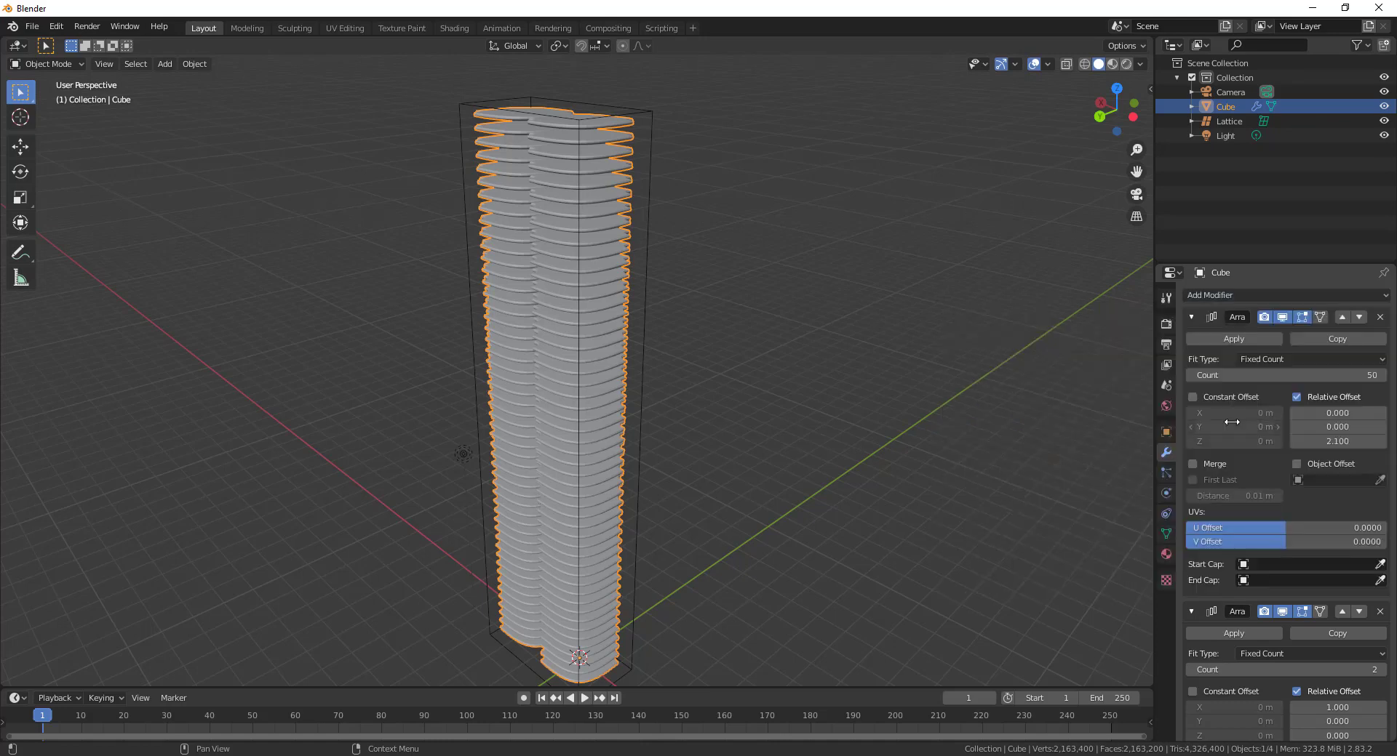
{"action": "left_click", "coordinate": [1232, 423]}
{"action": "left_click_drag", "start_coordinate": [1275, 259], "coordinate": [1274, 107]}
{"action": "scroll", "coordinate": [1276, 601], "scroll_direction": "down", "scroll_amount": 6}
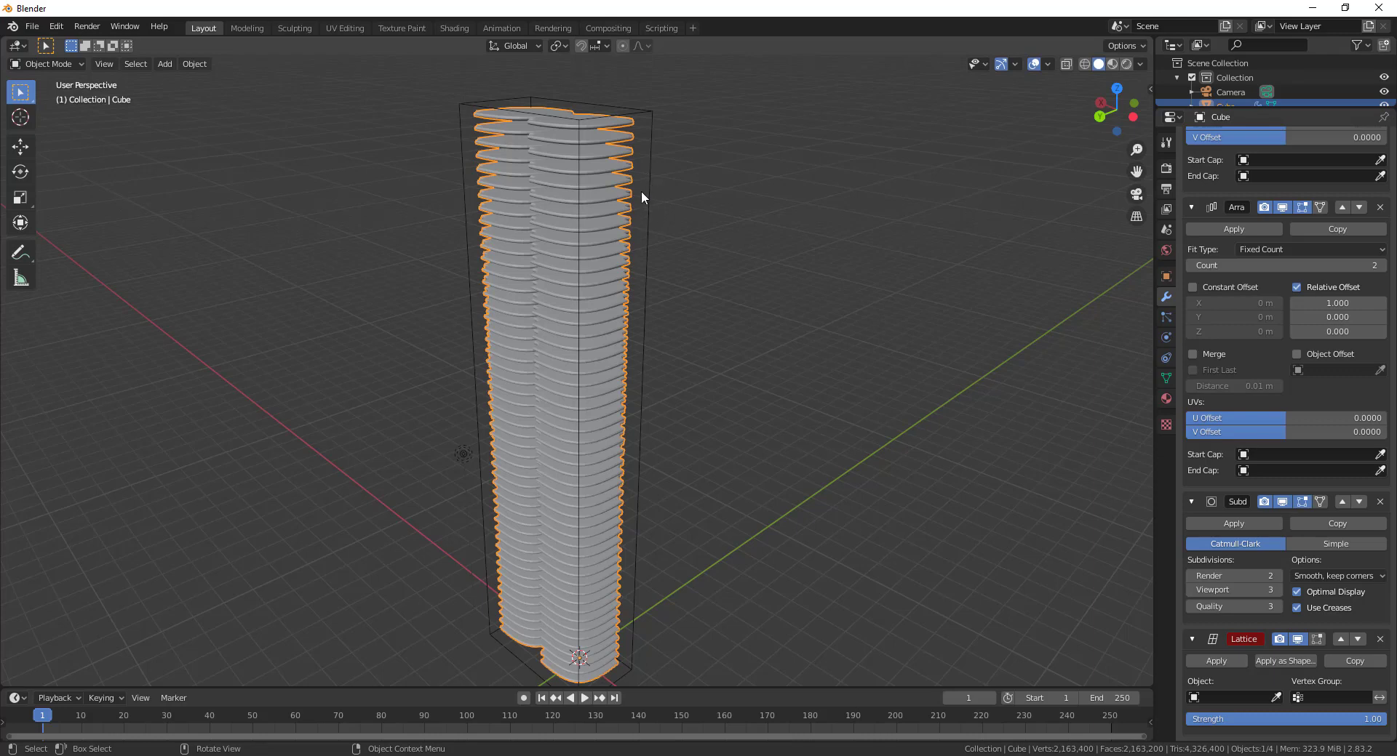
- Select the lattice around the tower and check its object name
{"action": "left_click_drag", "start_coordinate": [640, 190], "coordinate": [669, 235]}
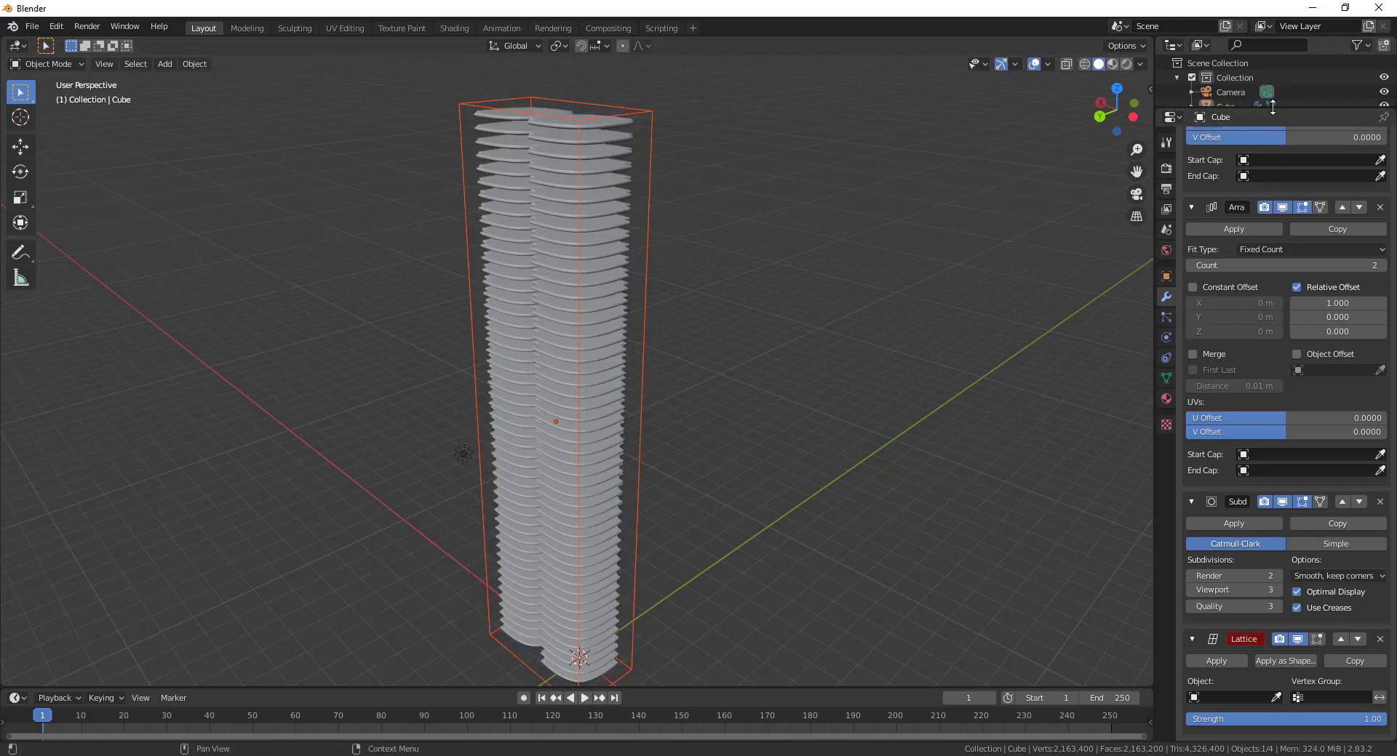
{"action": "left_click_drag", "start_coordinate": [1283, 113], "coordinate": [1283, 199]}
{"action": "left_click", "coordinate": [1223, 122]}
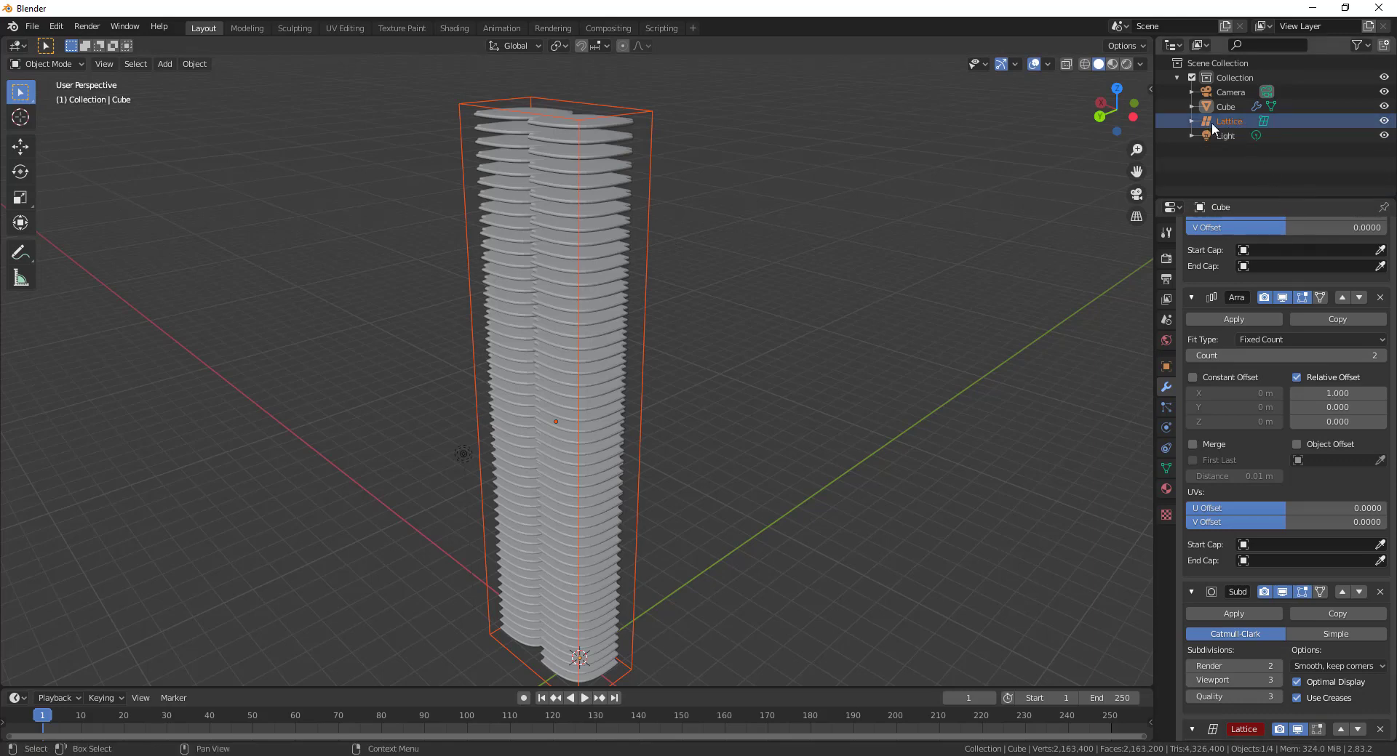
{"action": "double_click", "coordinate": [1225, 123]}
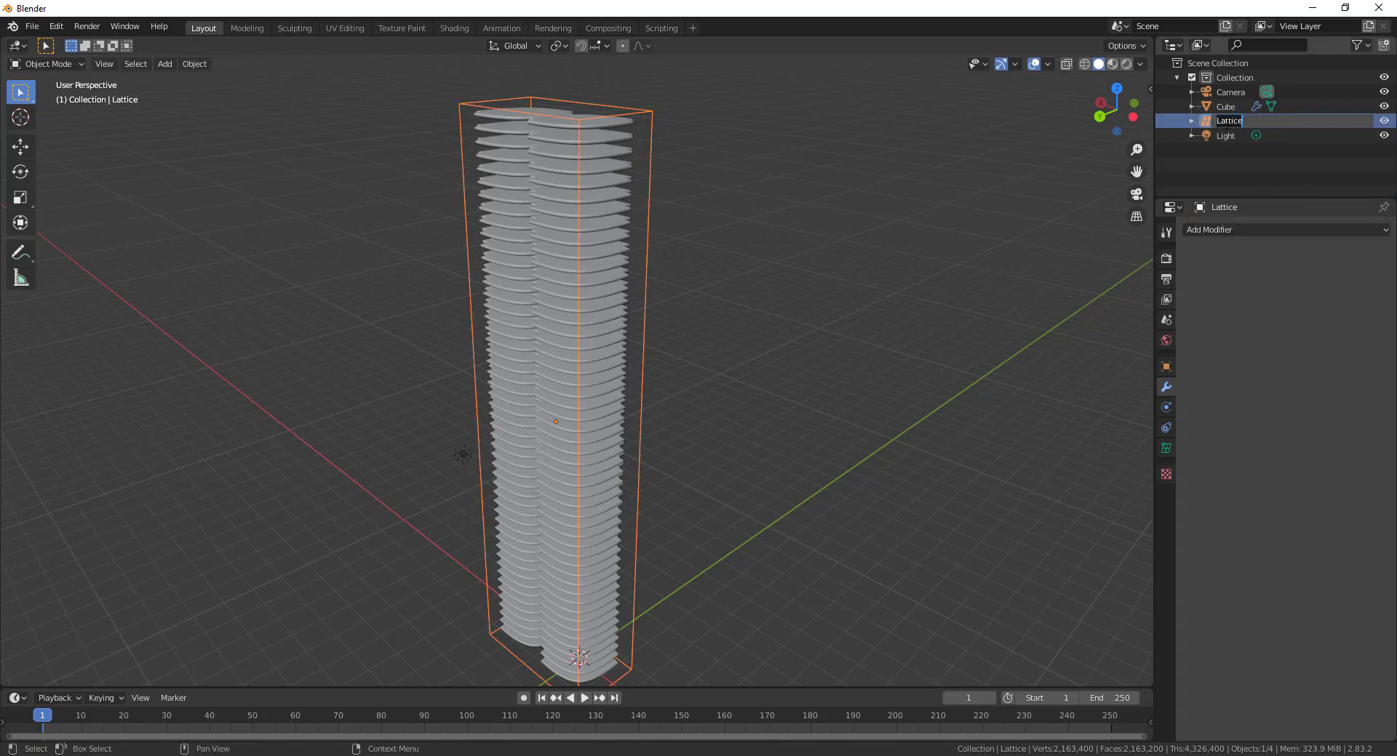
{"action": "left_click", "coordinate": [1252, 121]}
{"action": "key", "text": "Return"}
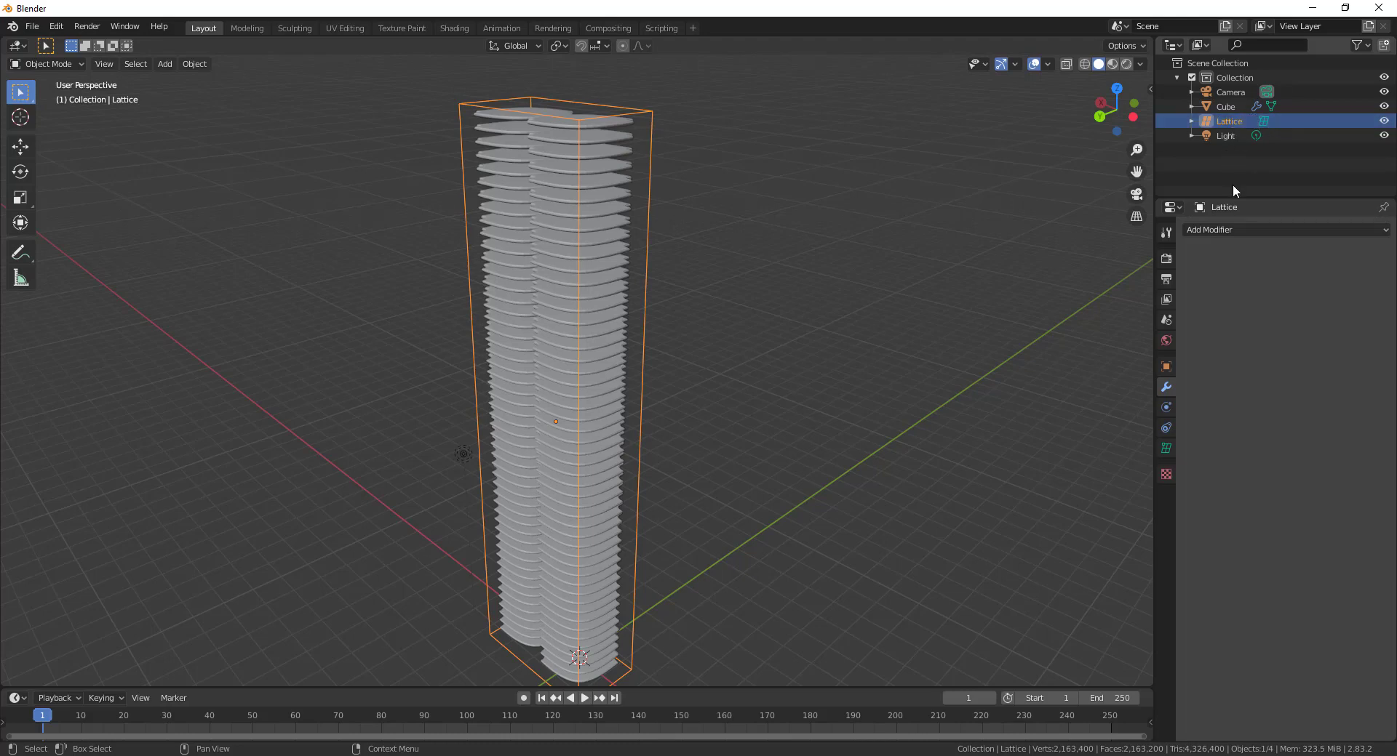
- Select the tower and assign the Lattice object as the target of its Lattice modifier
{"action": "left_click_drag", "start_coordinate": [1242, 197], "coordinate": [1243, 90]}
{"action": "middle_click_drag", "start_coordinate": [1055, 332], "coordinate": [993, 345]}
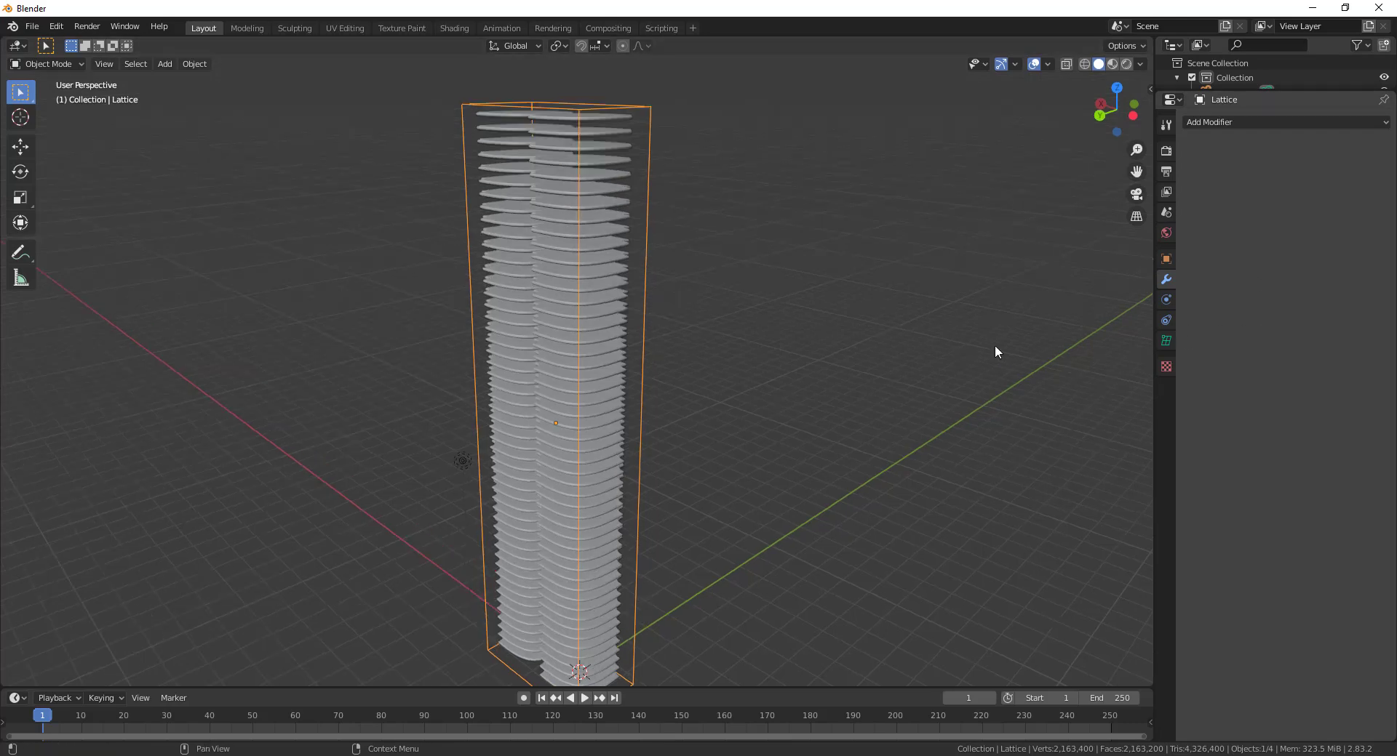
{"action": "left_click", "coordinate": [582, 345]}
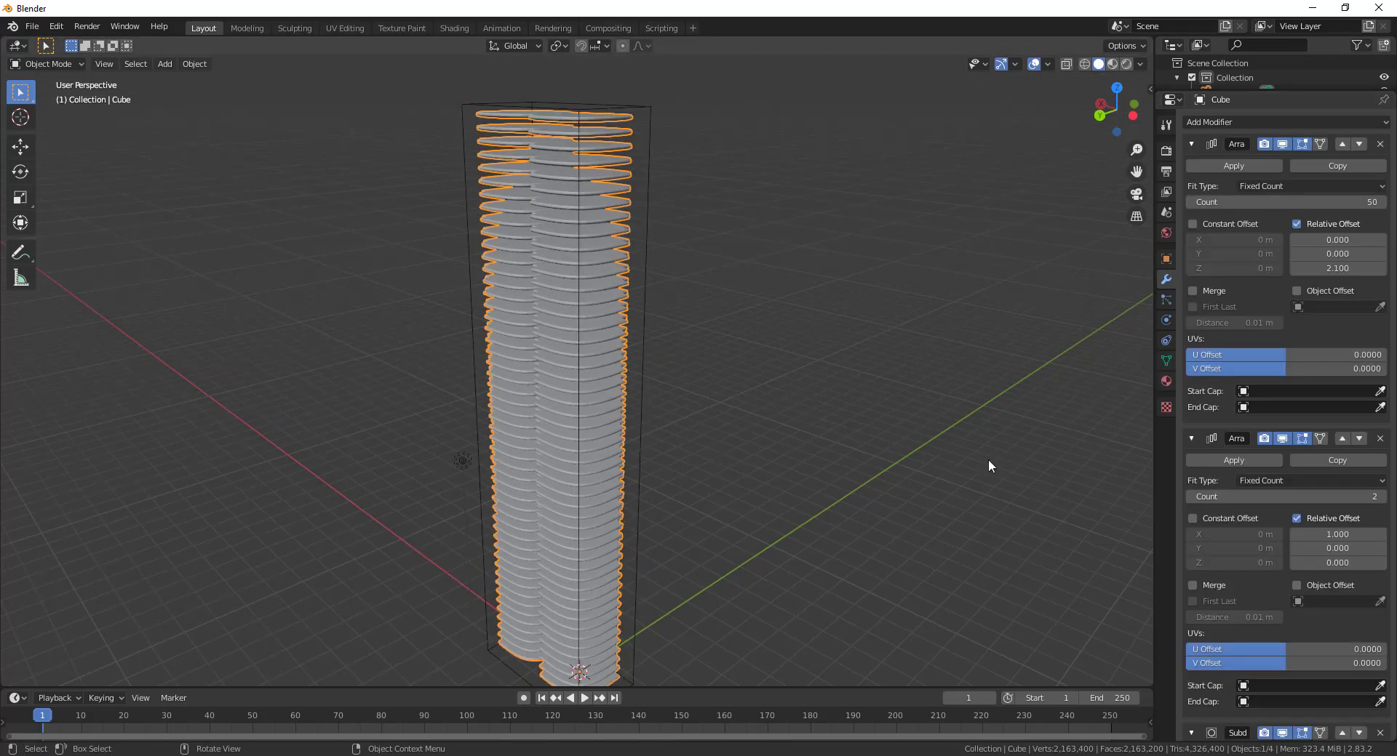
{"action": "scroll", "coordinate": [1224, 551], "scroll_direction": "down", "scroll_amount": 6}
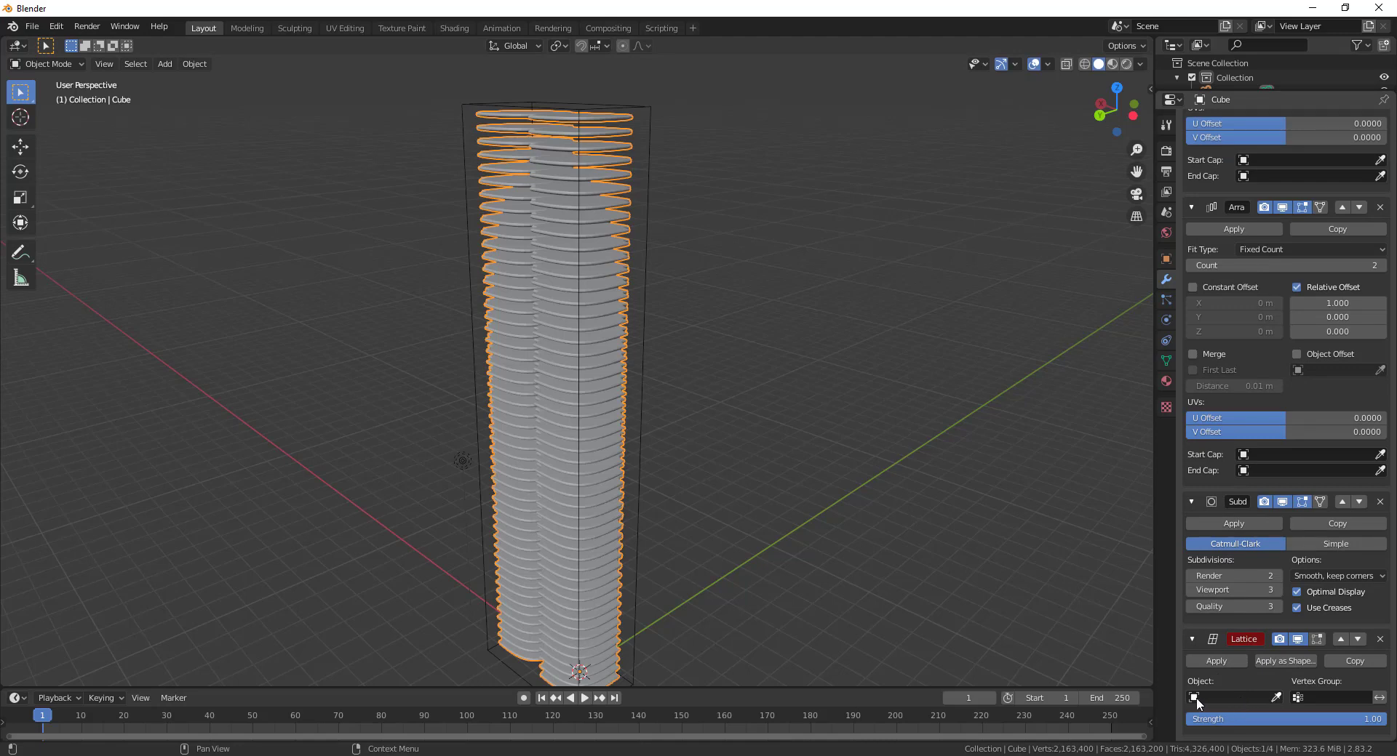
{"action": "left_click", "coordinate": [1276, 695]}
{"action": "left_click", "coordinate": [1197, 696]}
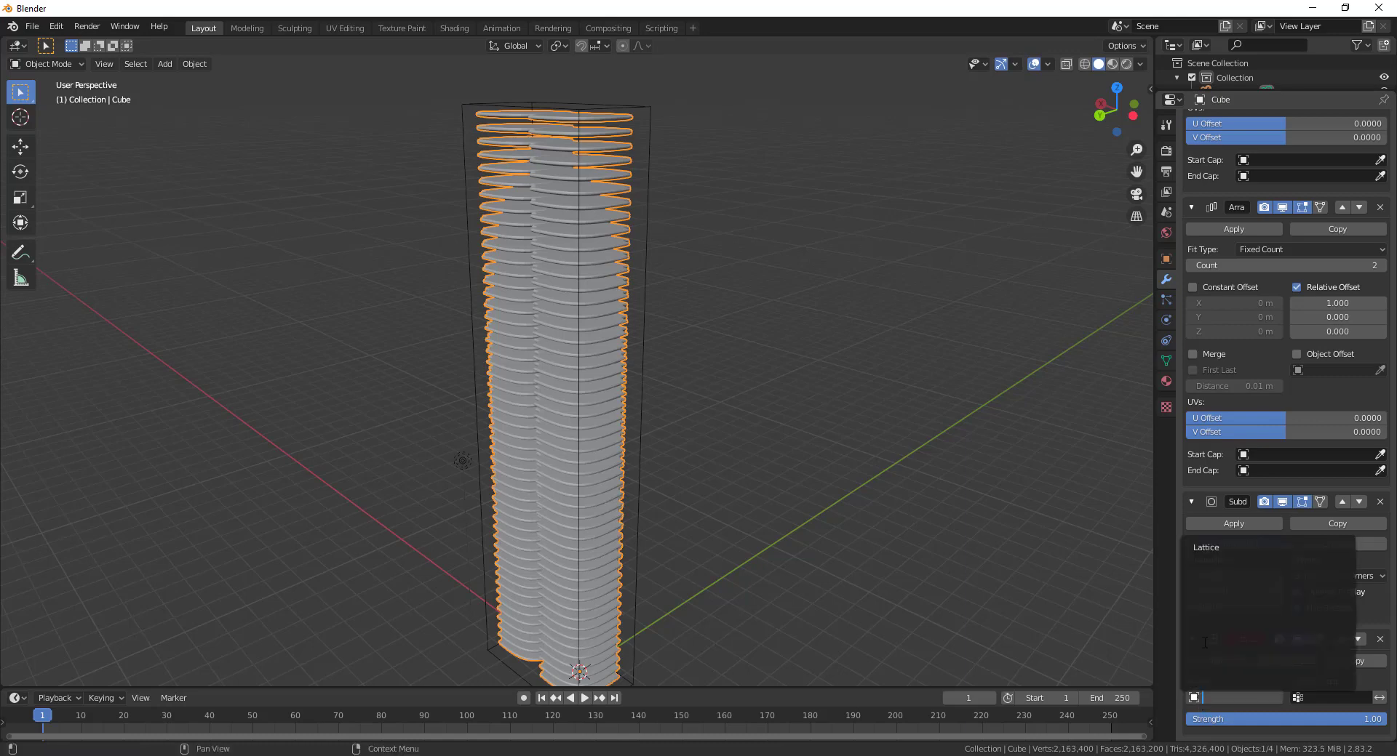
{"action": "left_click", "coordinate": [1212, 548]}
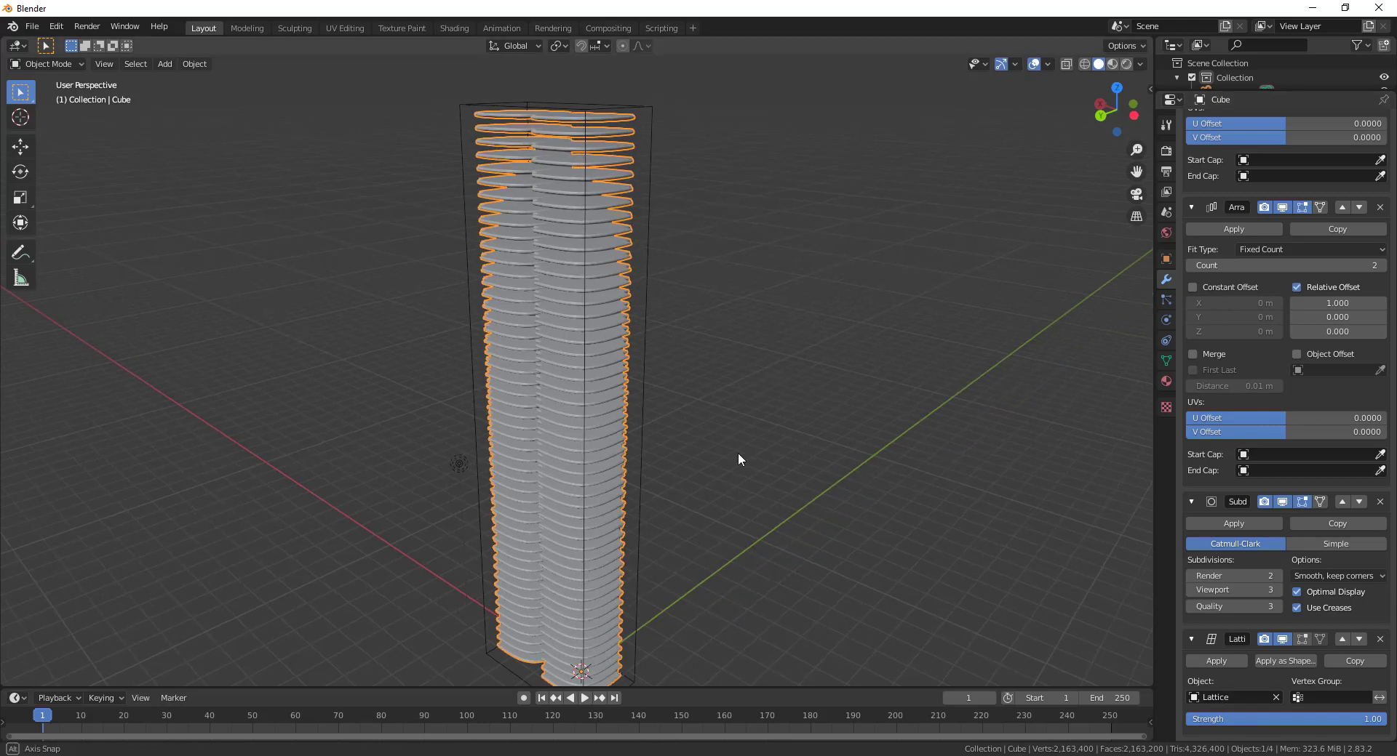
- Select the lattice and set its V resolution to 3
{"action": "key", "text": "b"}
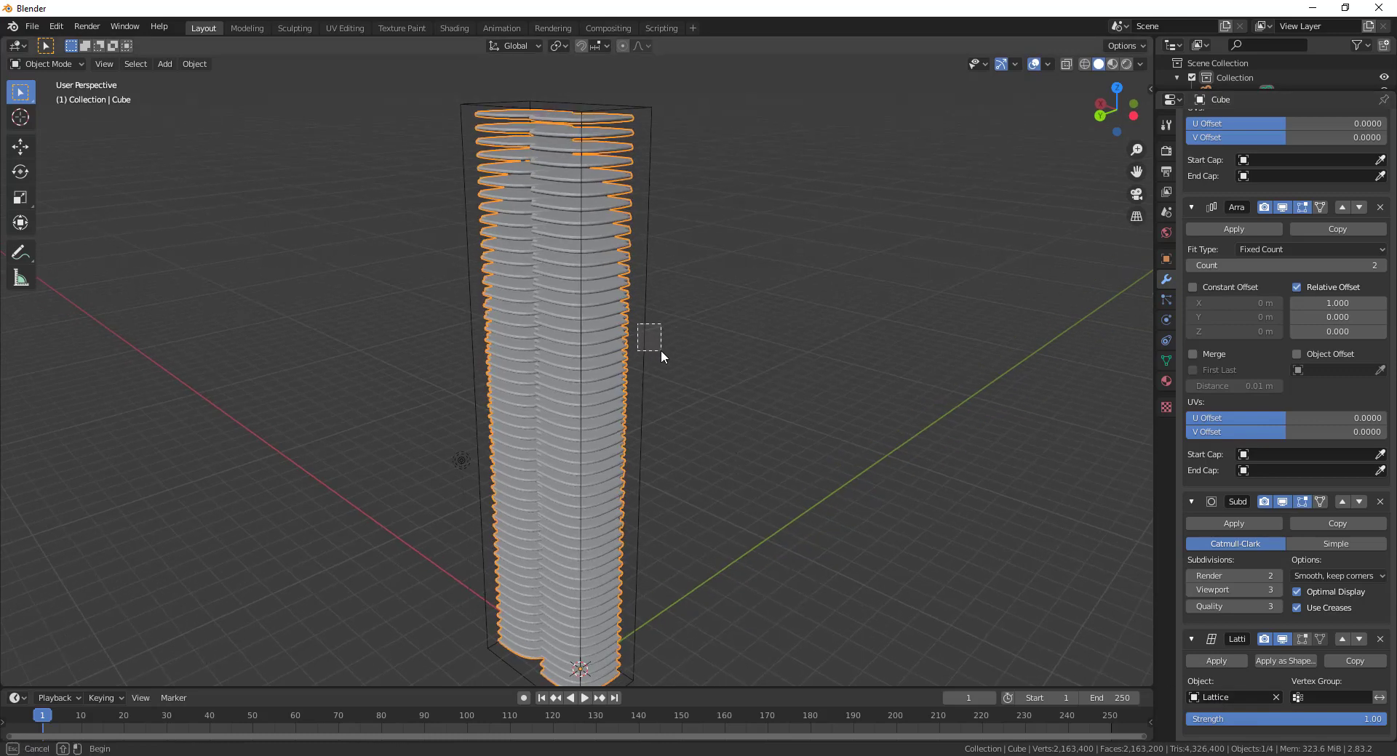
{"action": "left_click_drag", "start_coordinate": [638, 324], "coordinate": [661, 351]}
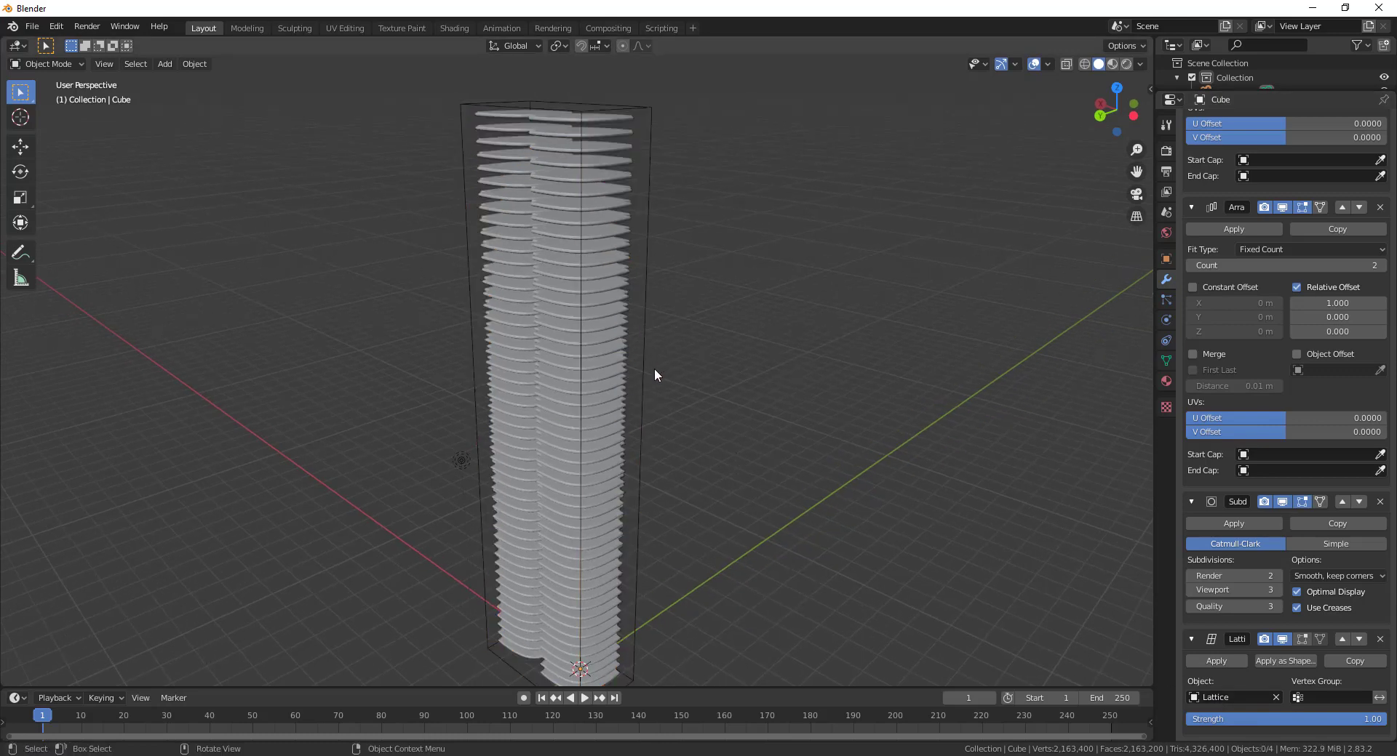
{"action": "left_click", "coordinate": [643, 371]}
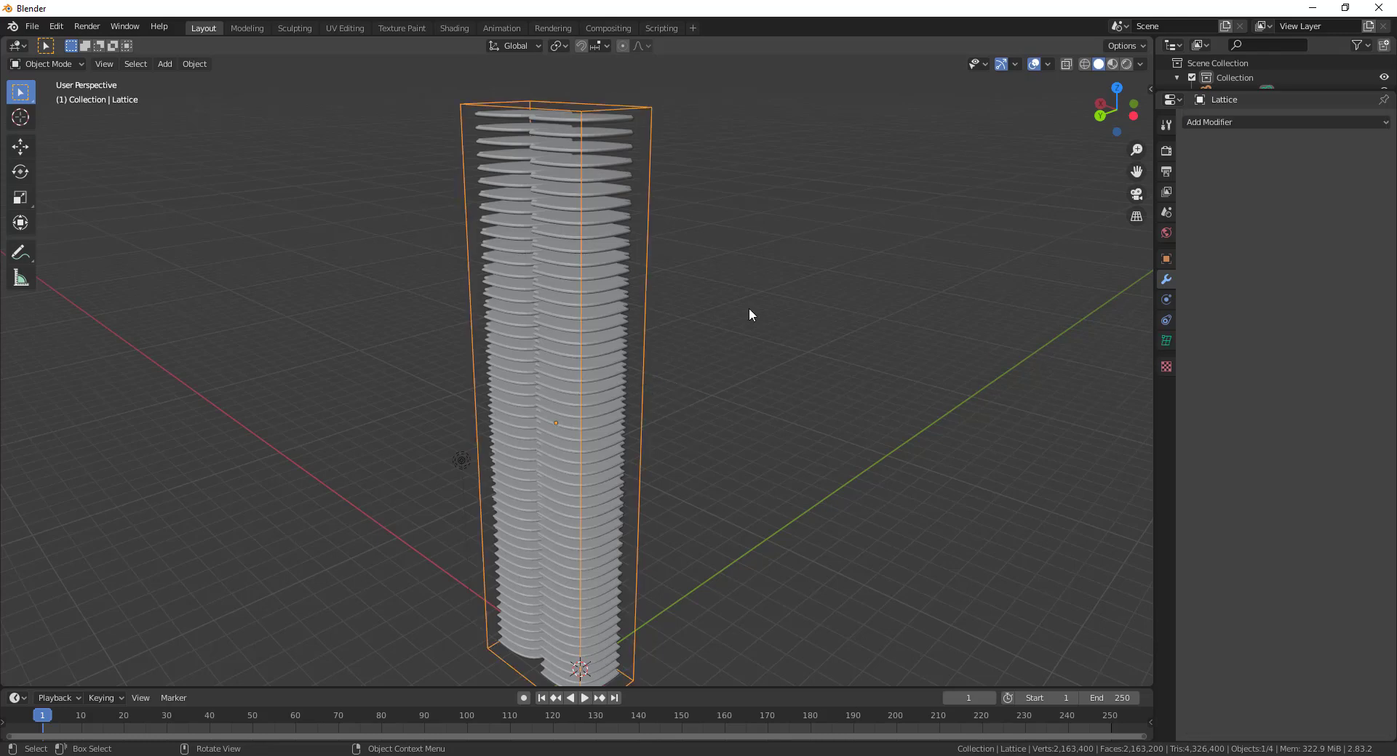
{"action": "left_click", "coordinate": [1166, 341]}
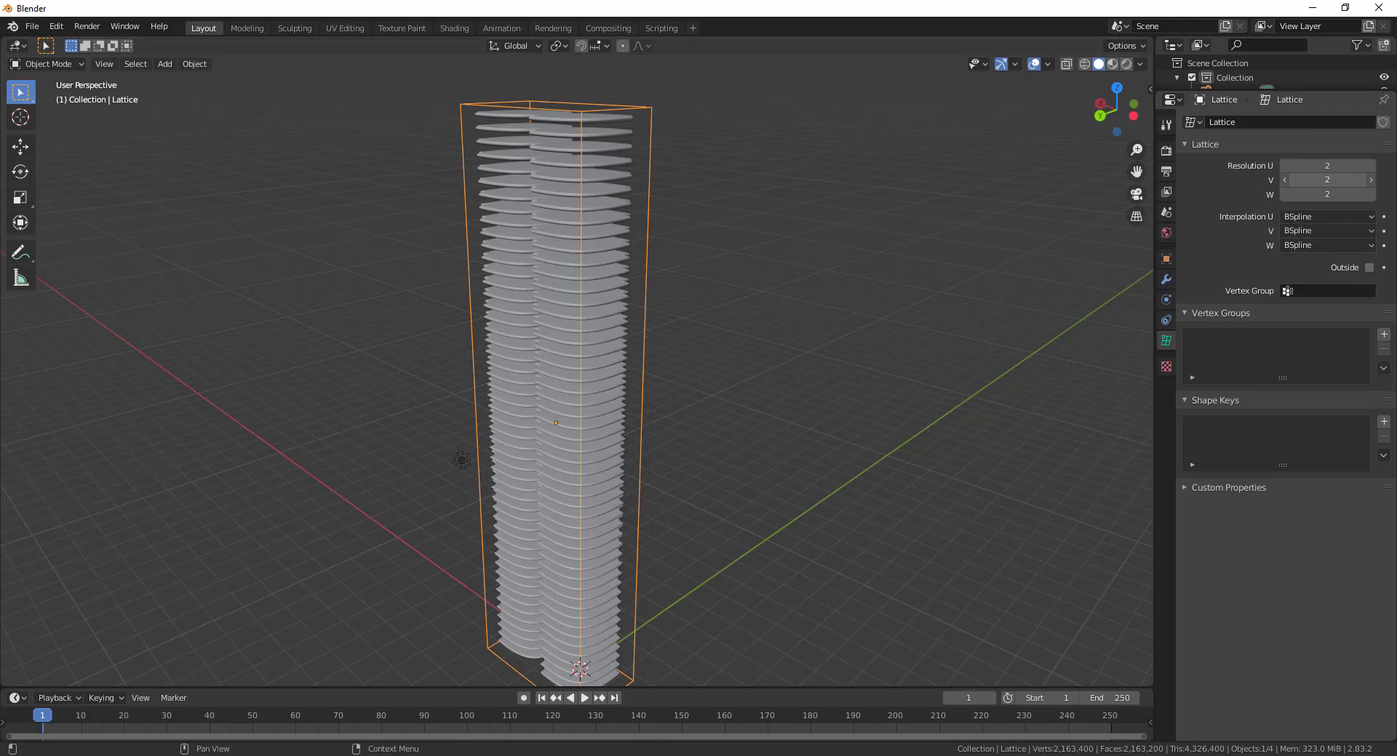
{"action": "left_click", "coordinate": [1370, 180]}
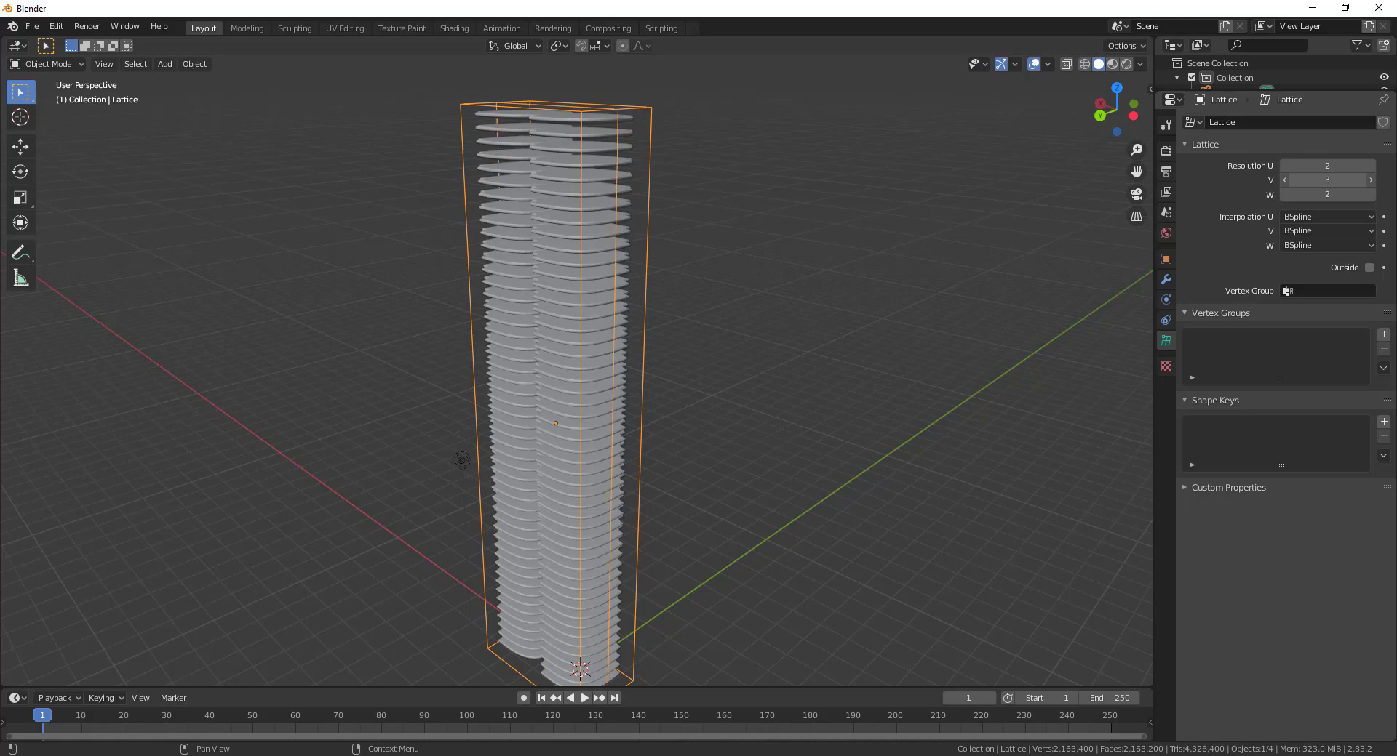
- Try a V resolution of 47 on the lattice and set it back to 3
{"action": "left_click_drag", "start_coordinate": [1327, 180], "coordinate": [1370, 180]}
{"action": "middle_click_drag", "start_coordinate": [892, 281], "coordinate": [870, 294]}
{"action": "left_click", "coordinate": [1340, 180]}
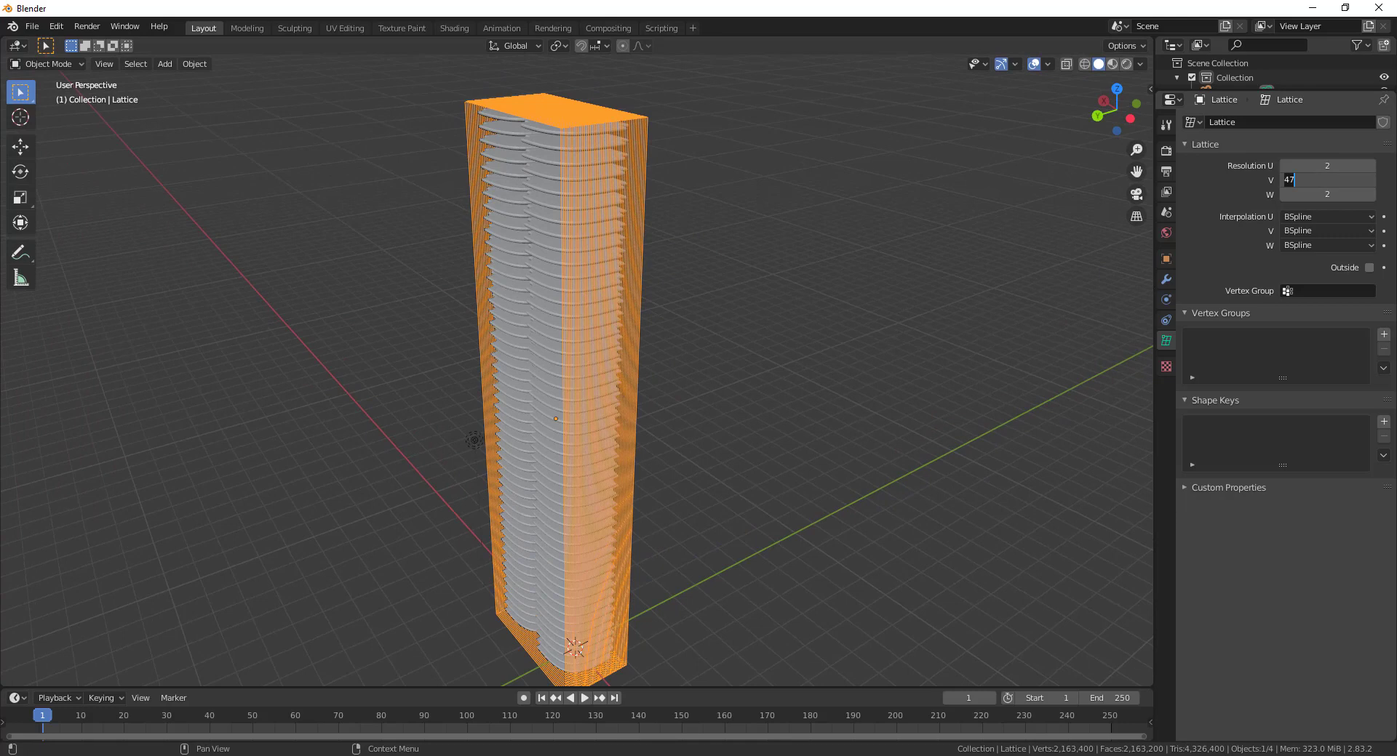
{"action": "type", "text": "3"}
{"action": "key", "text": "Return"}
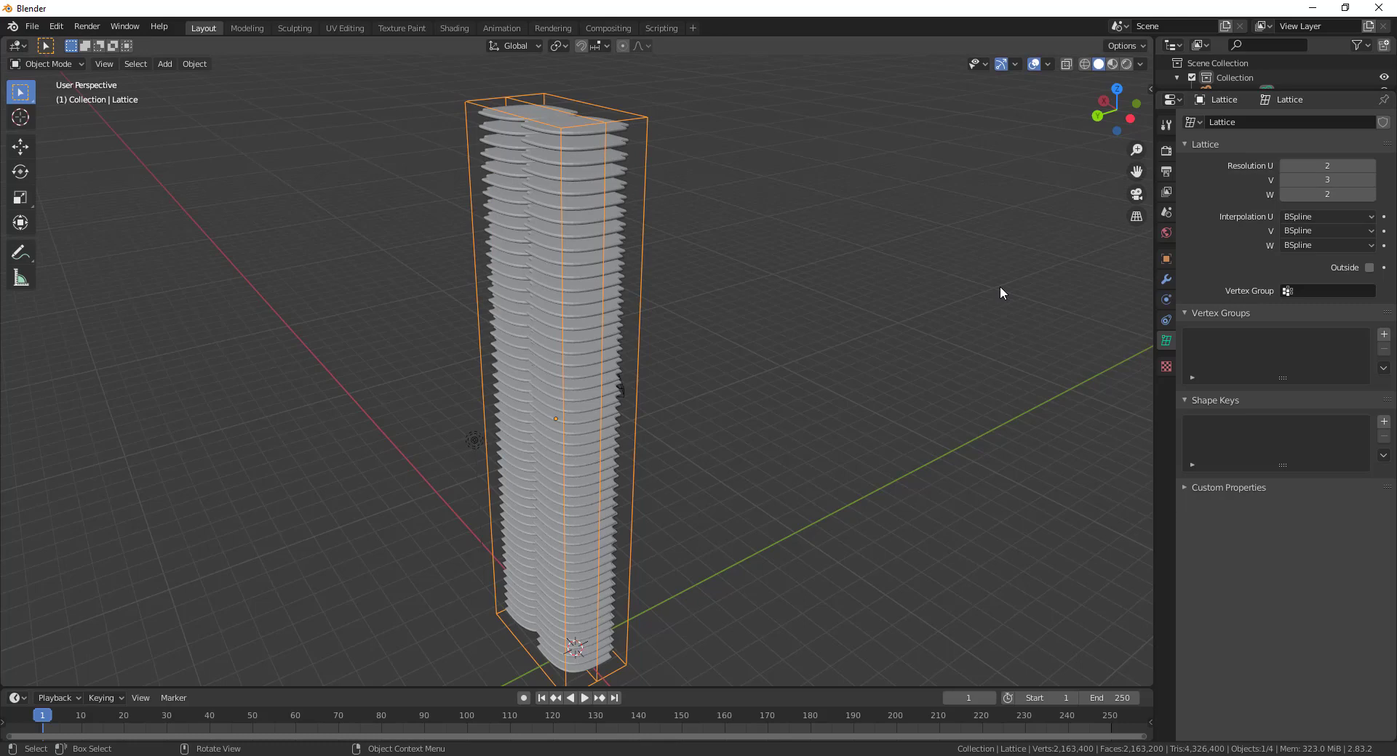
- Set the lattice's V and U resolutions to 6
{"action": "double_click", "coordinate": [1327, 180]}
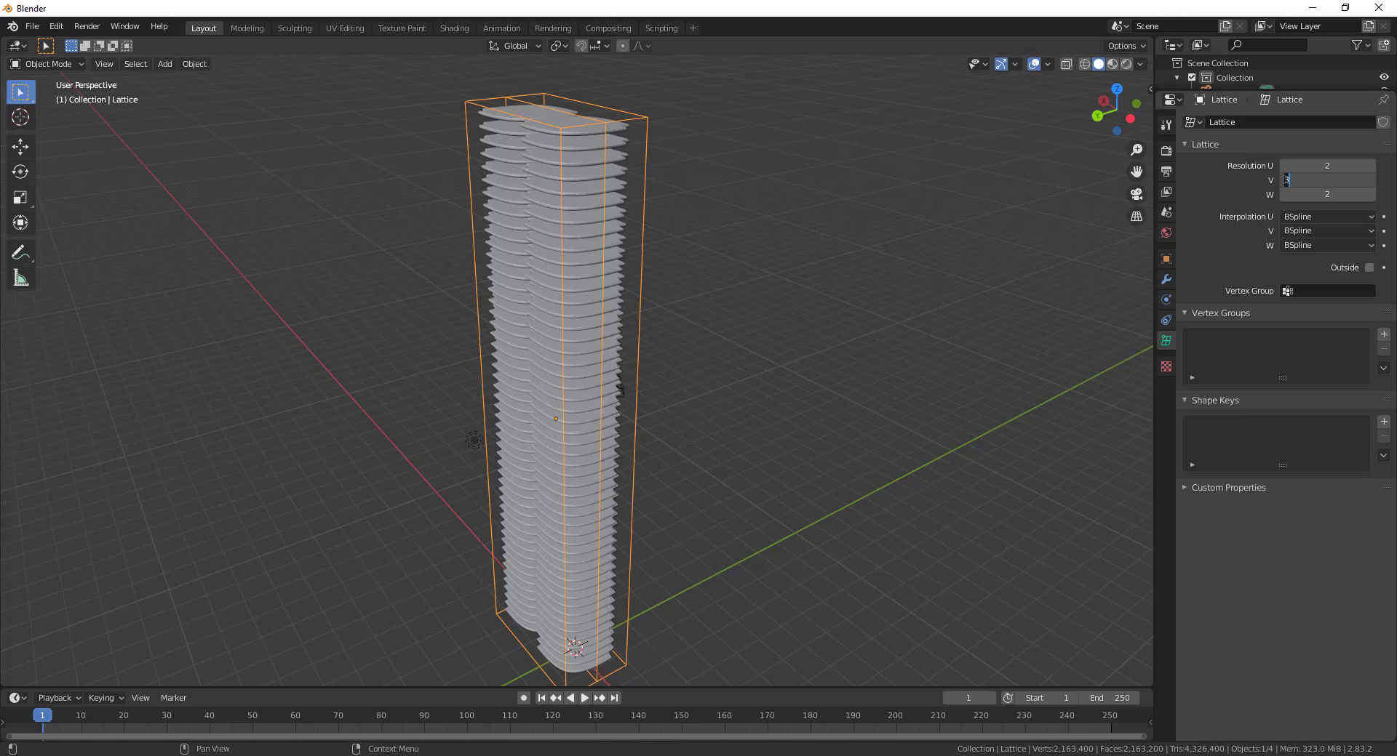
{"action": "type", "text": "6"}
{"action": "key", "text": "Return"}
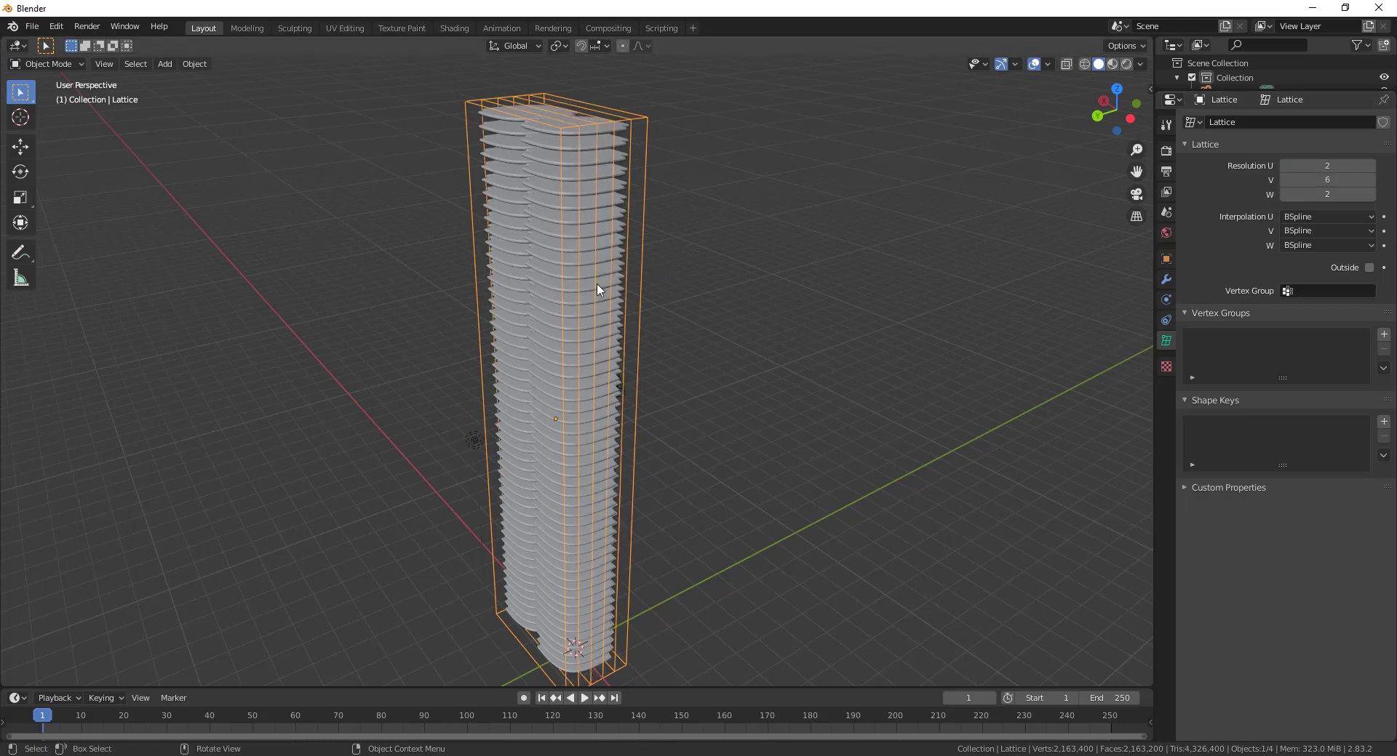
{"action": "double_click", "coordinate": [1327, 166]}
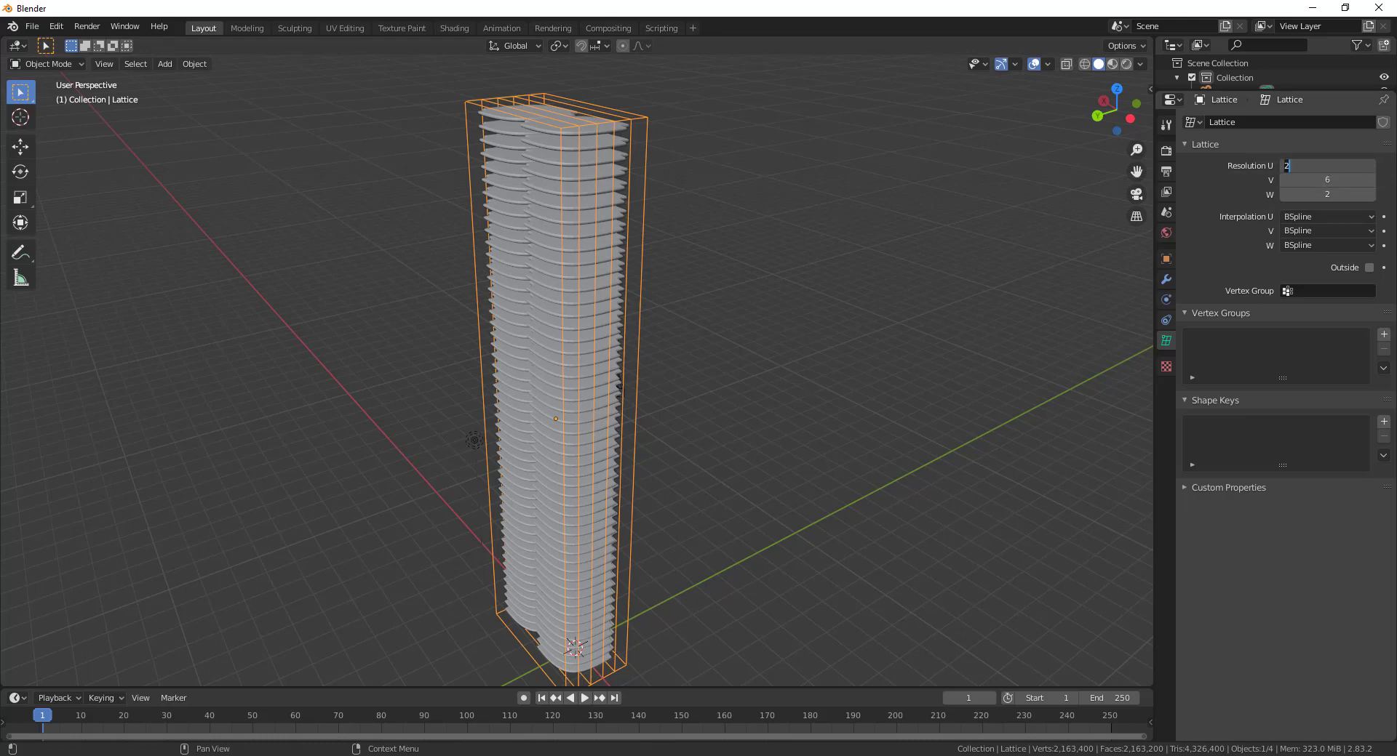
{"action": "type", "text": "6"}
{"action": "key", "text": "Return"}
{"action": "middle_click_drag", "start_coordinate": [646, 296], "coordinate": [614, 371]}
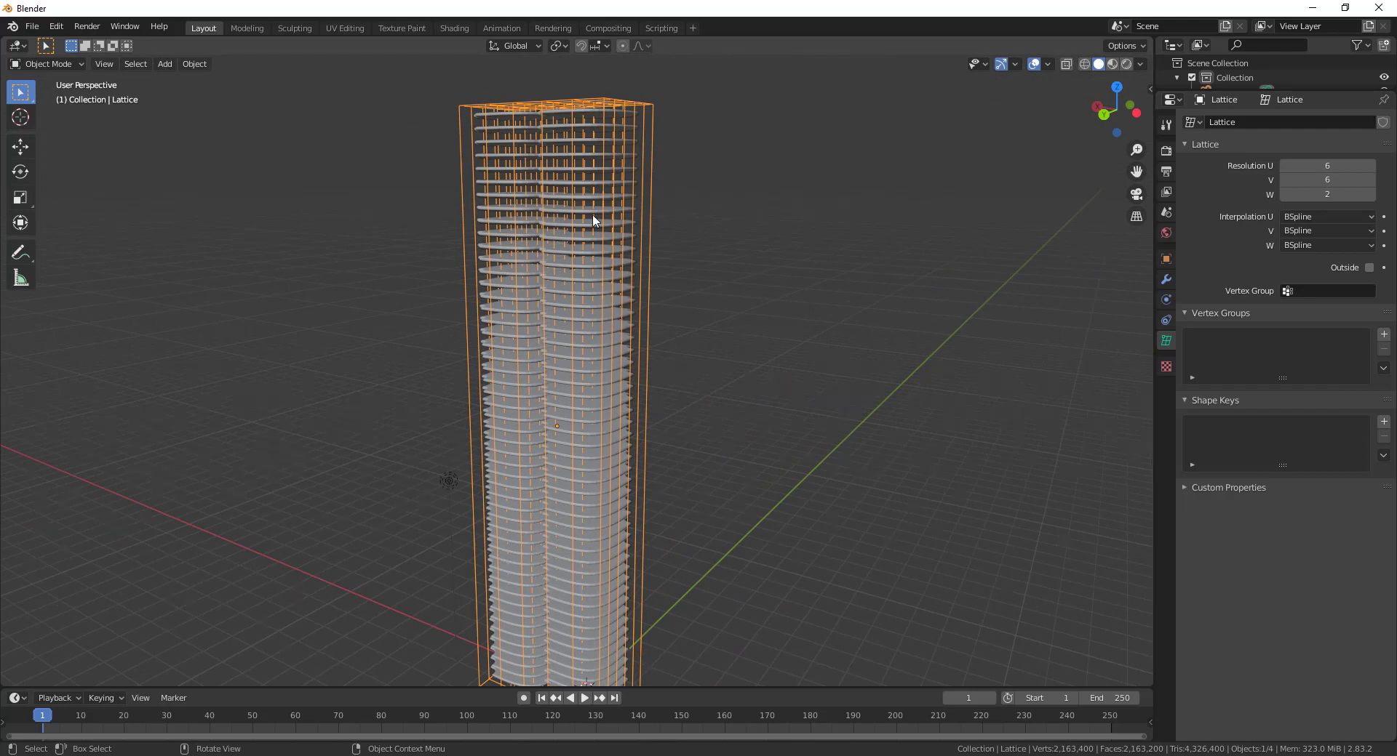
- Set the lattice's W resolution to 6 to divide it along the tower's height
{"action": "scroll", "coordinate": [696, 386], "scroll_direction": "down", "scroll_amount": 4}
{"action": "middle_click_drag", "start_coordinate": [707, 382], "coordinate": [694, 399]}
{"action": "scroll", "coordinate": [691, 400], "scroll_direction": "up", "scroll_amount": 3}
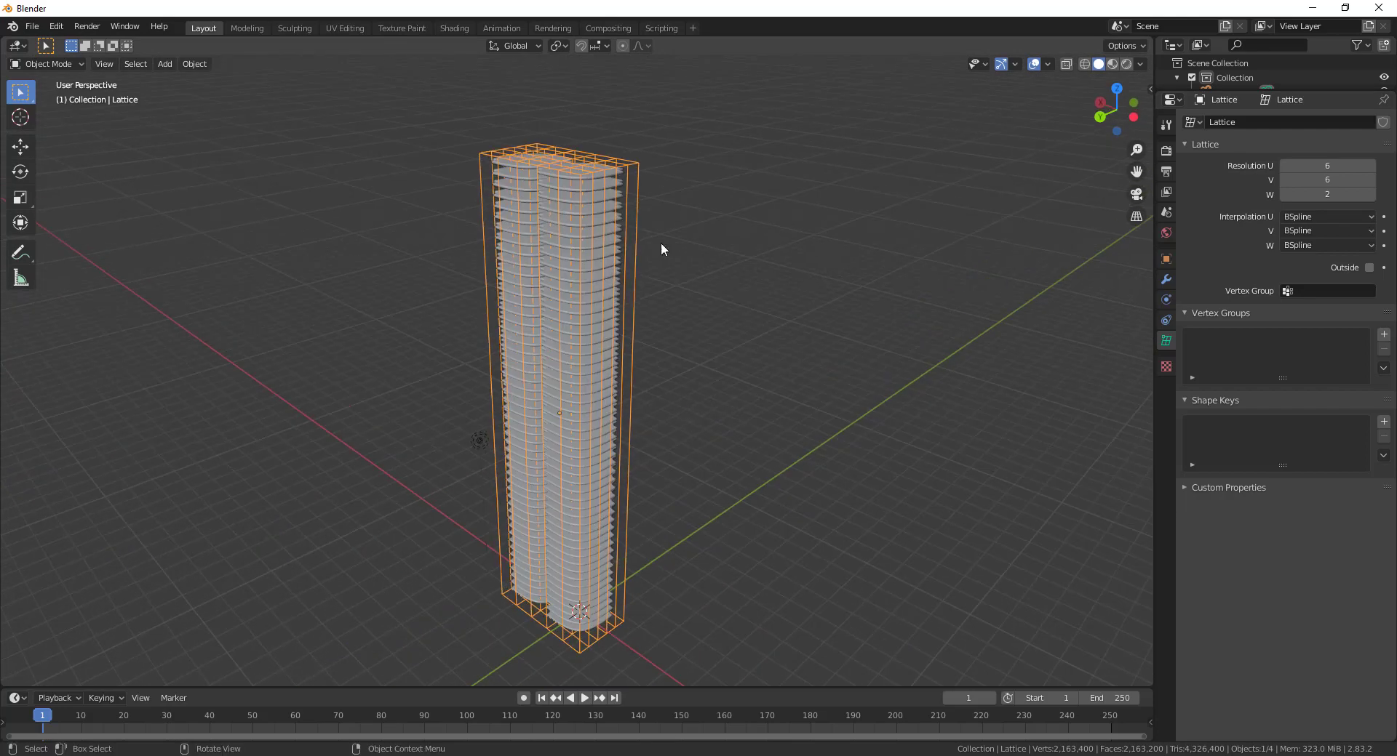
{"action": "middle_click_drag", "start_coordinate": [708, 458], "coordinate": [725, 450]}
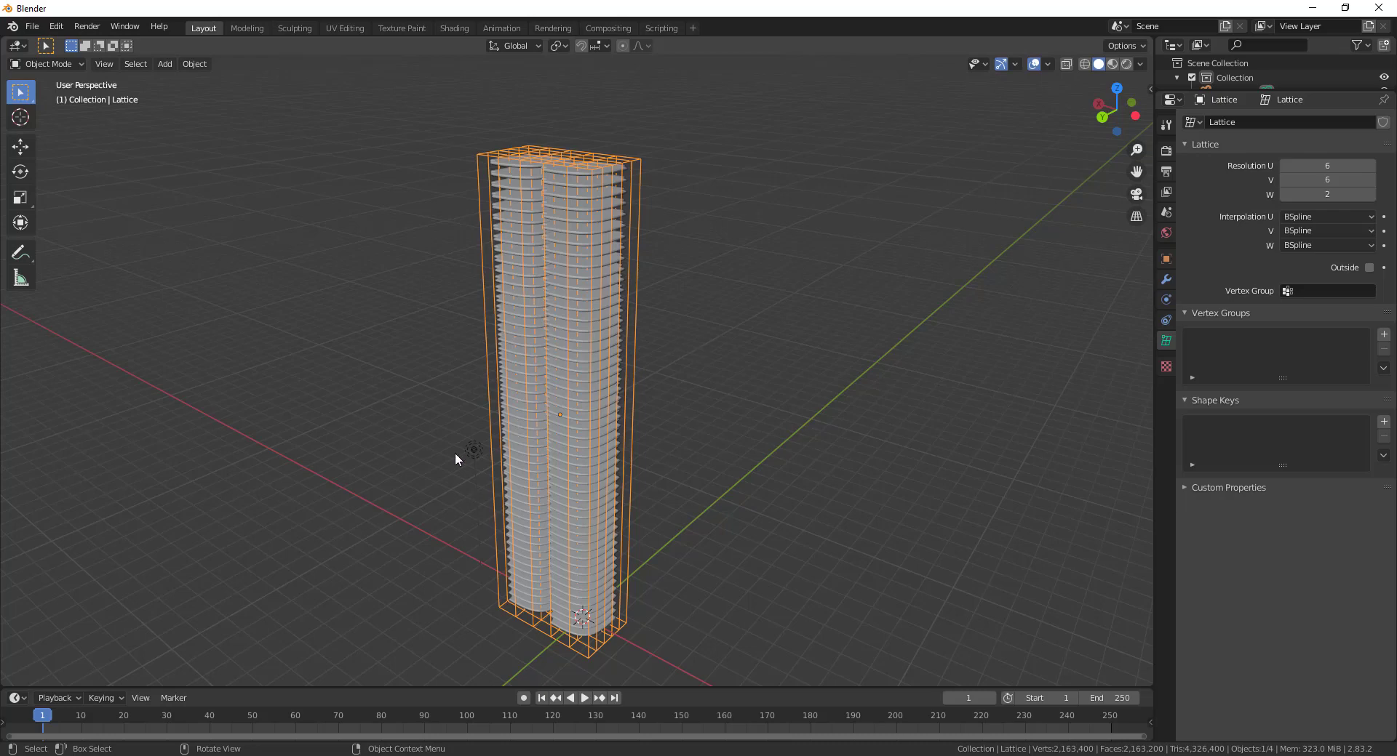
{"action": "left_click", "coordinate": [1336, 195]}
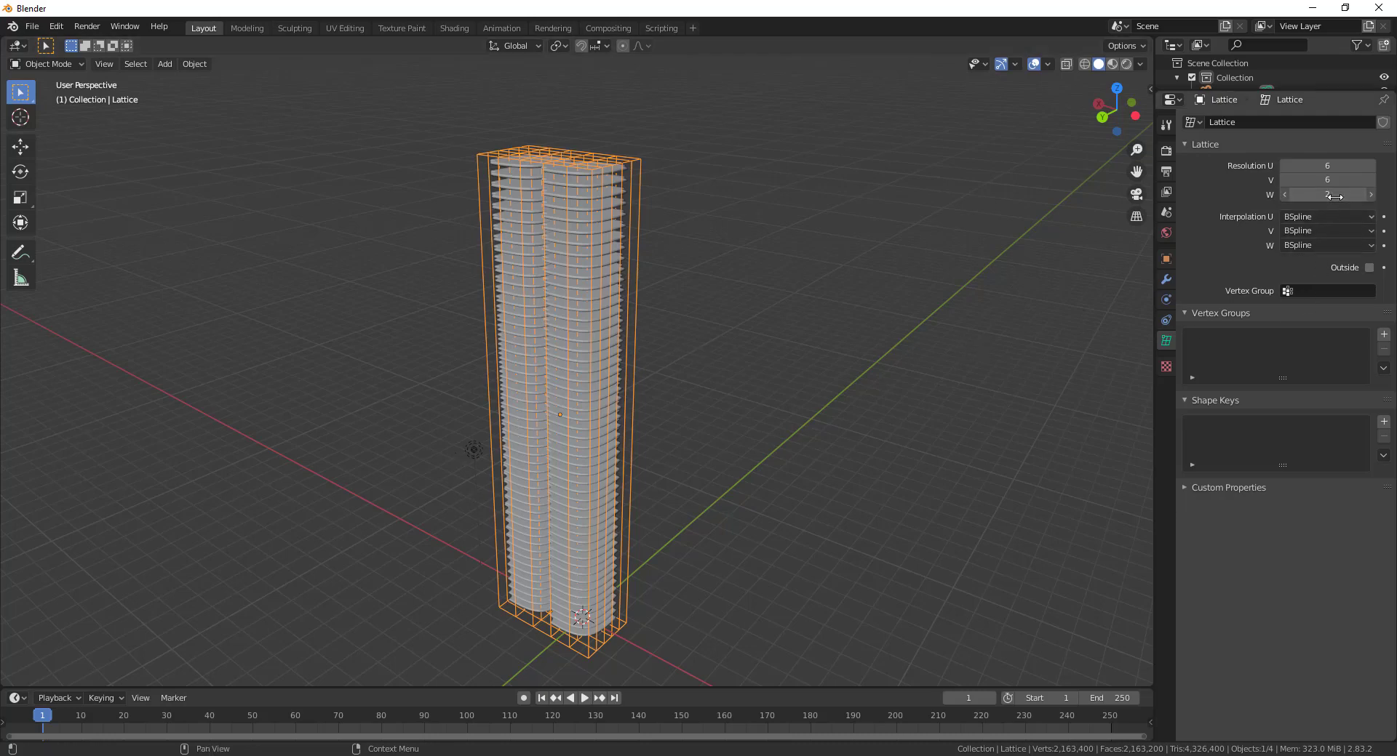
{"action": "type", "text": "6"}
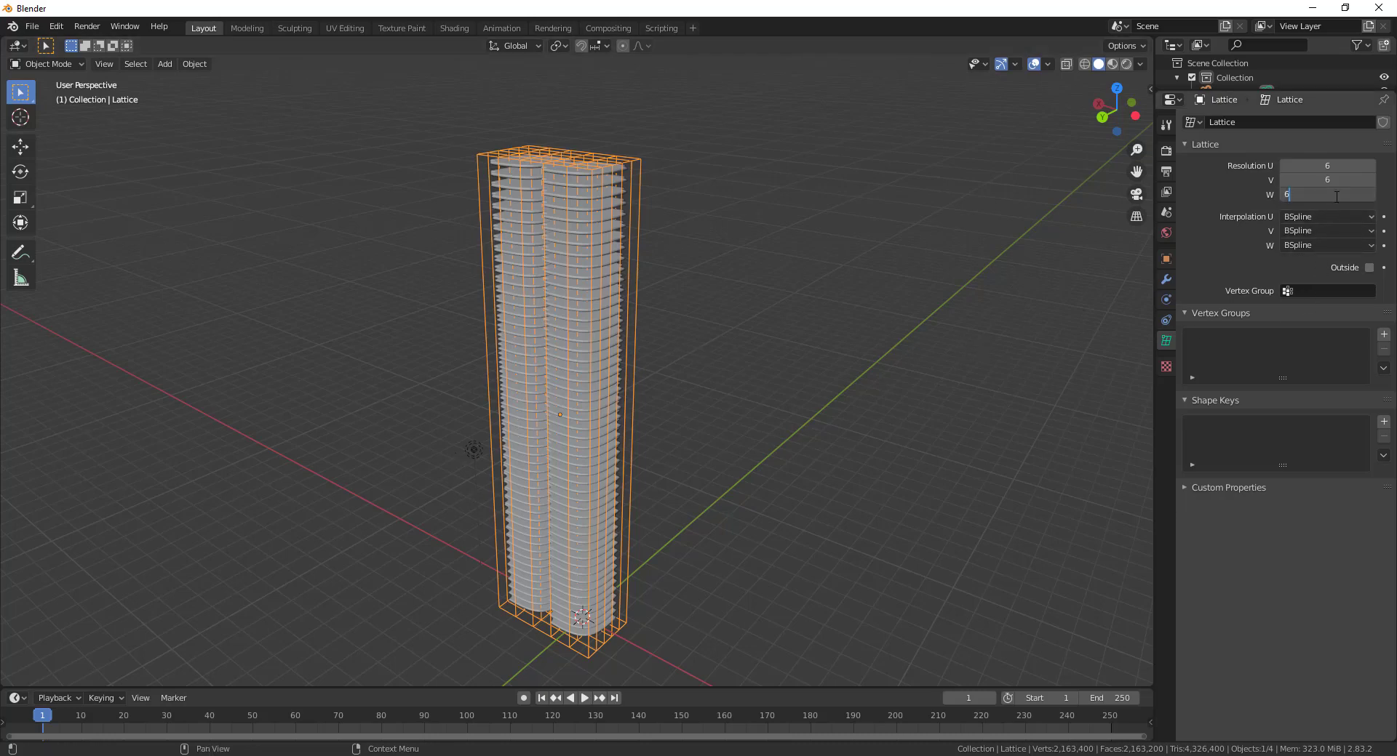
{"action": "key", "text": "Return"}
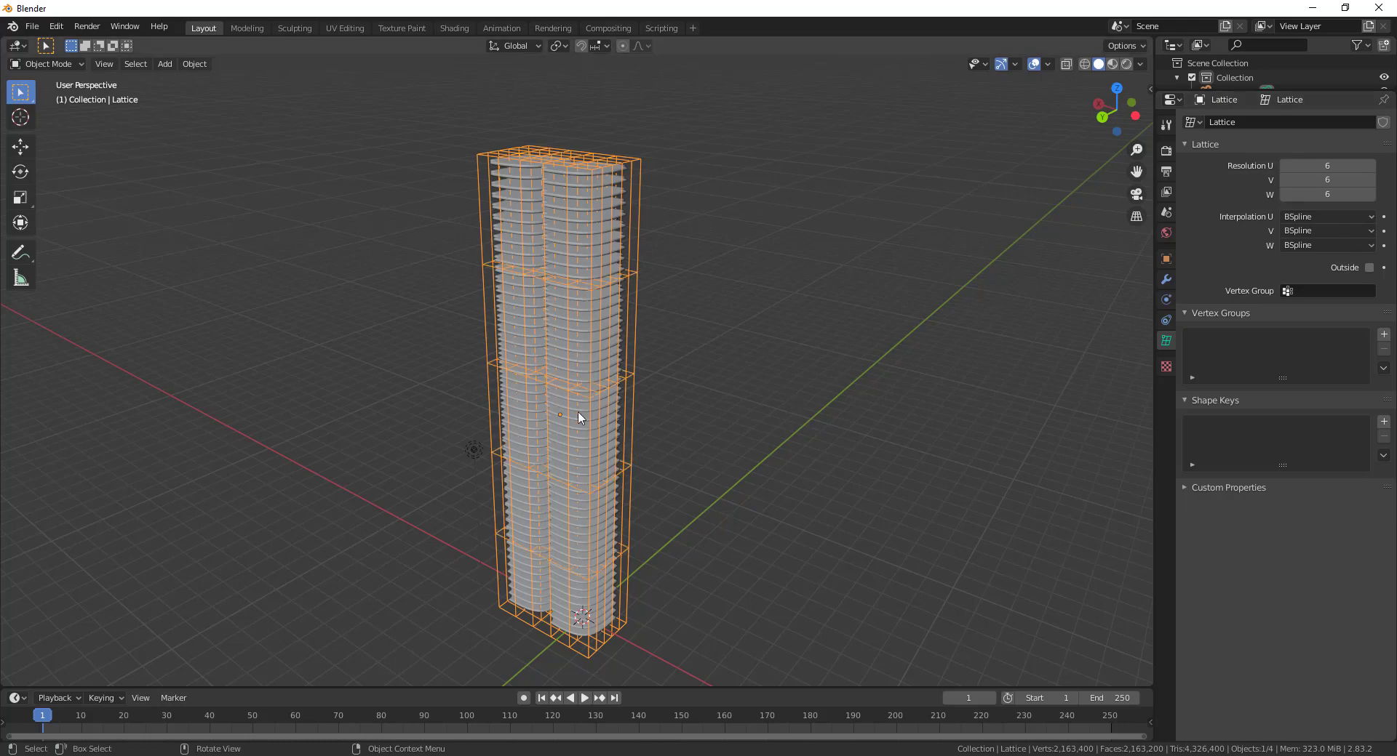
- Enter Edit Mode on the lattice and select all control points of its topmost layer
{"action": "middle_click_drag", "start_coordinate": [670, 483], "coordinate": [703, 320]}
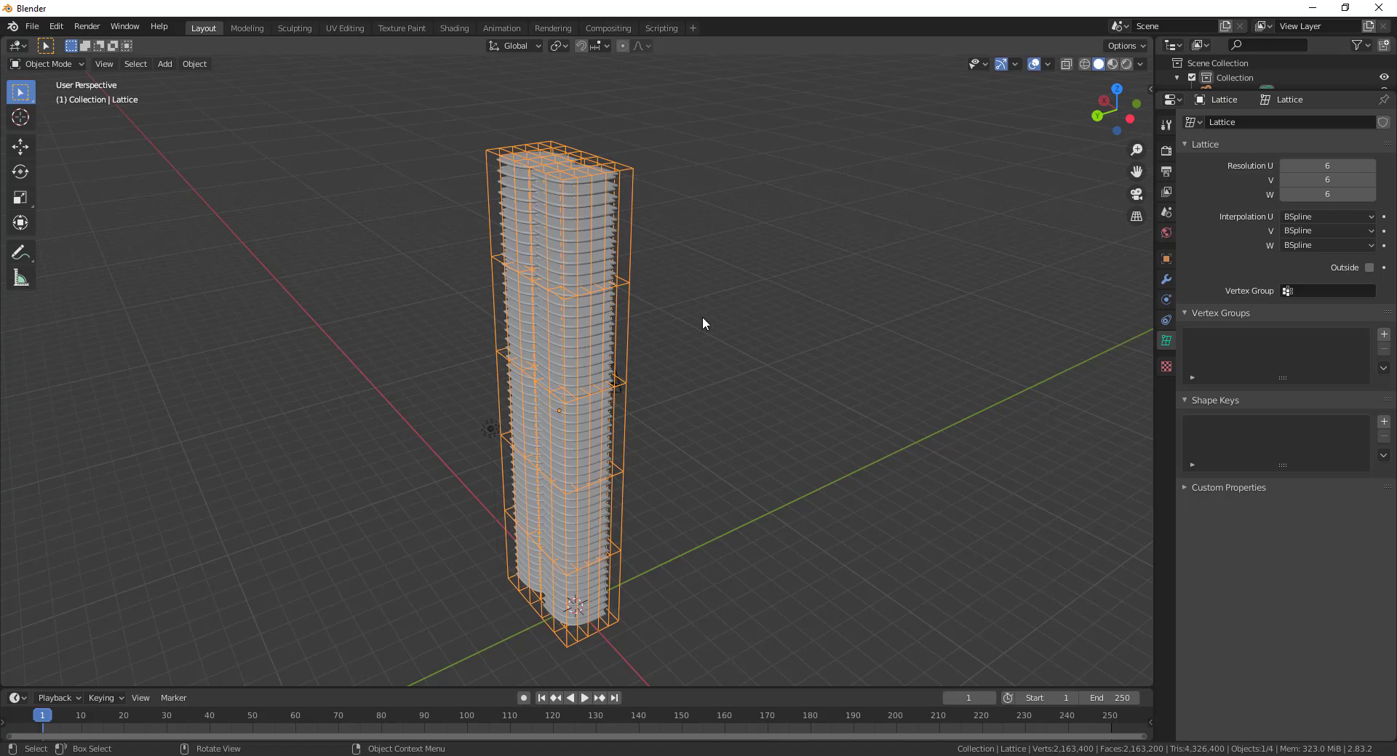
{"action": "mouse_move", "coordinate": [703, 323]}
{"action": "middle_mouse_down"}
{"action": "mouse_move", "coordinate": [713, 371]}
{"action": "mouse_move", "coordinate": [731, 316]}
{"action": "mouse_move", "coordinate": [720, 365]}
{"action": "mouse_move", "coordinate": [710, 336]}
{"action": "middle_mouse_up"}
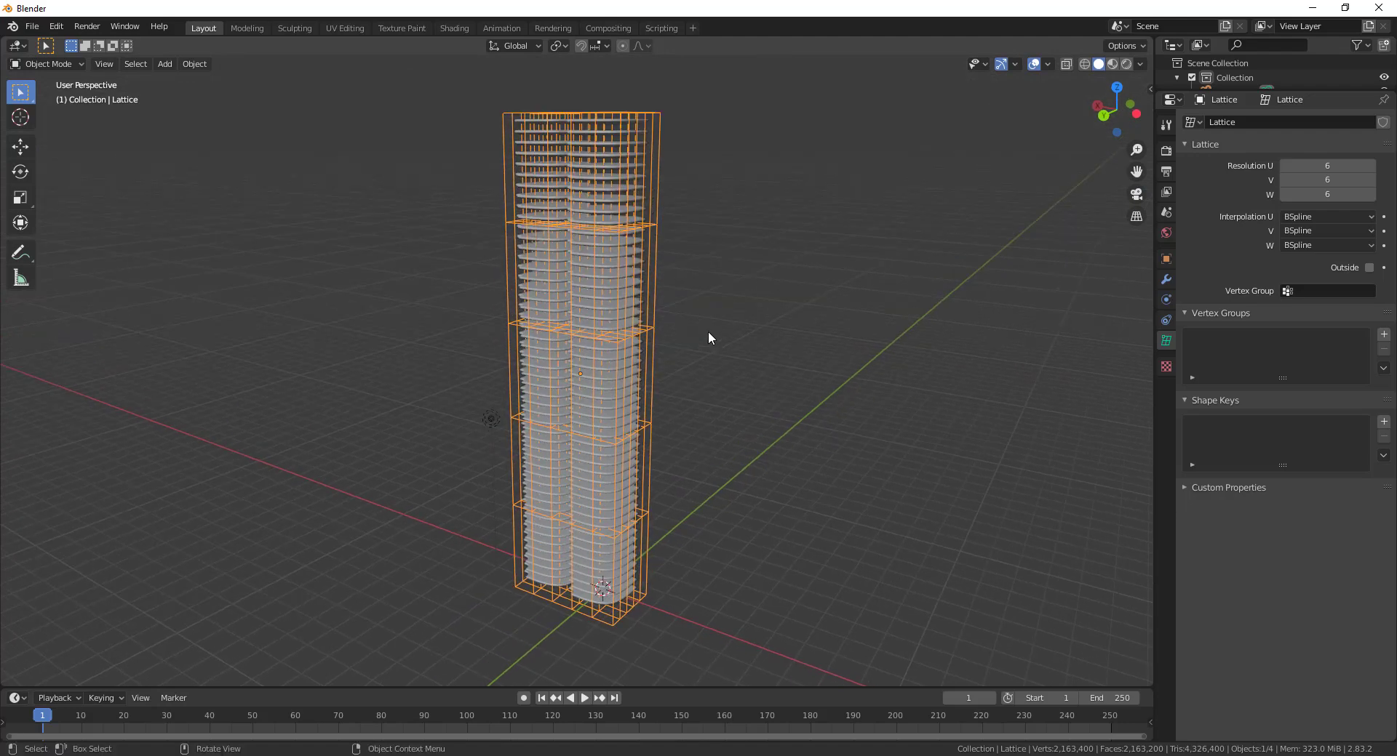
{"action": "left_click", "coordinate": [708, 338]}
{"action": "left_click", "coordinate": [653, 324]}
{"action": "middle_click_drag", "start_coordinate": [792, 355], "coordinate": [787, 362]}
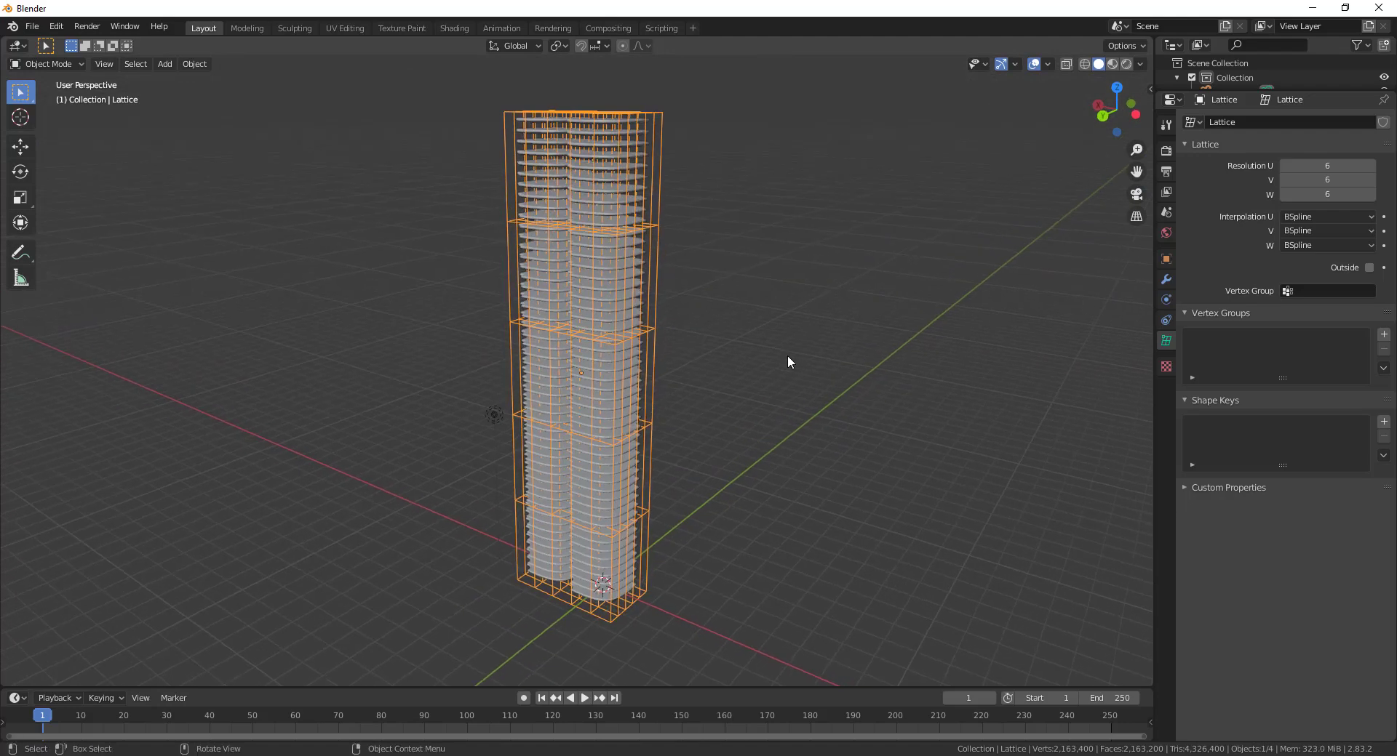
{"action": "key", "text": "Tab"}
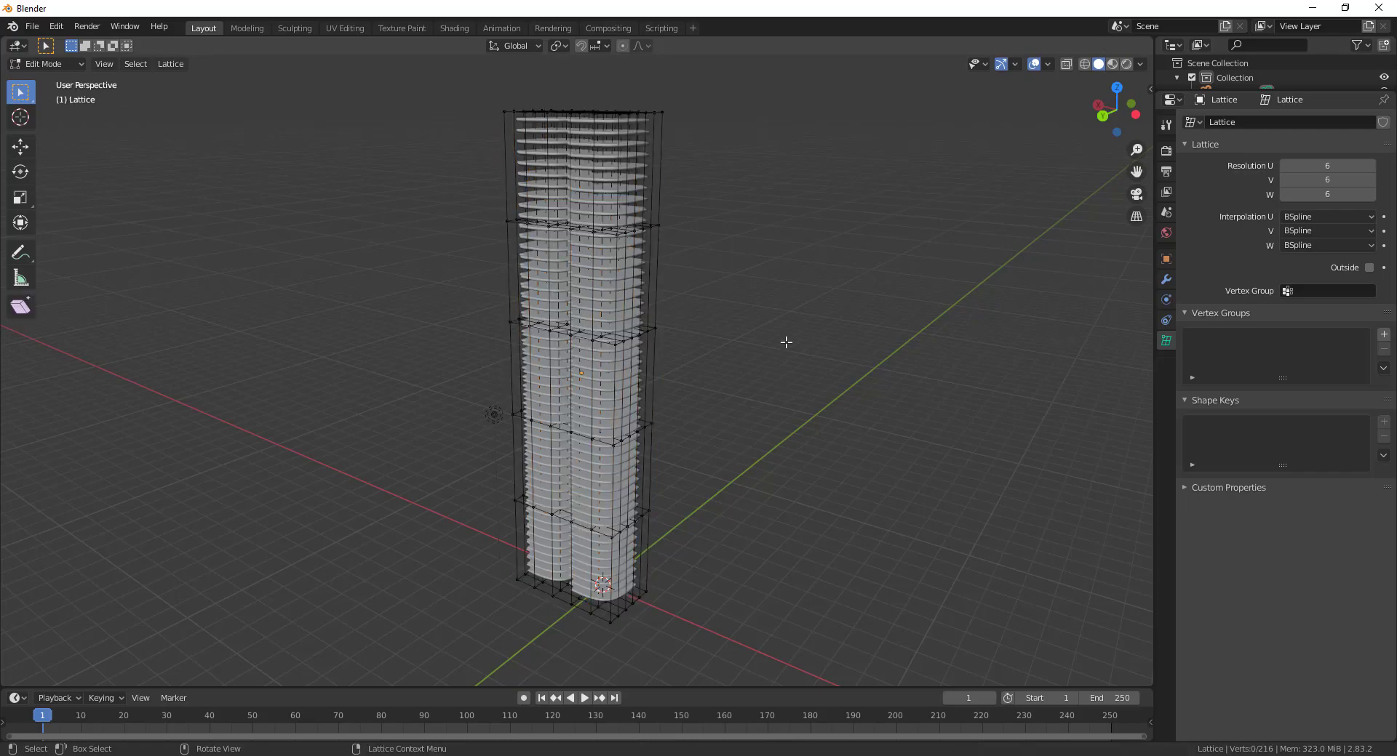
{"action": "middle_click_drag", "start_coordinate": [786, 342], "coordinate": [685, 327]}
{"action": "middle_click_drag", "start_coordinate": [538, 198], "coordinate": [730, 281]}
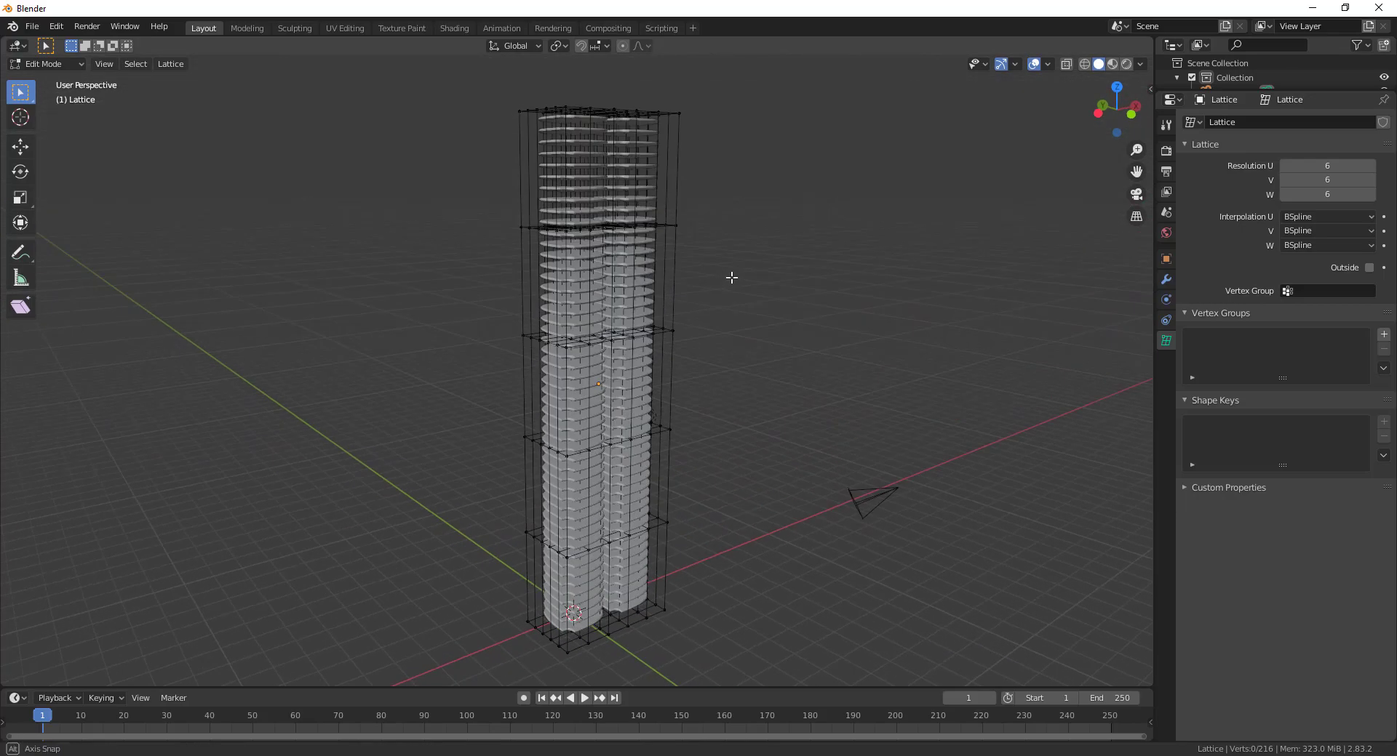
{"action": "left_click_drag", "start_coordinate": [467, 186], "coordinate": [767, 259]}
{"action": "middle_click_drag", "start_coordinate": [752, 267], "coordinate": [684, 274]}
{"action": "left_click_drag", "start_coordinate": [430, 76], "coordinate": [737, 193]}
{"action": "scroll", "coordinate": [727, 247], "scroll_direction": "down", "scroll_amount": 2}
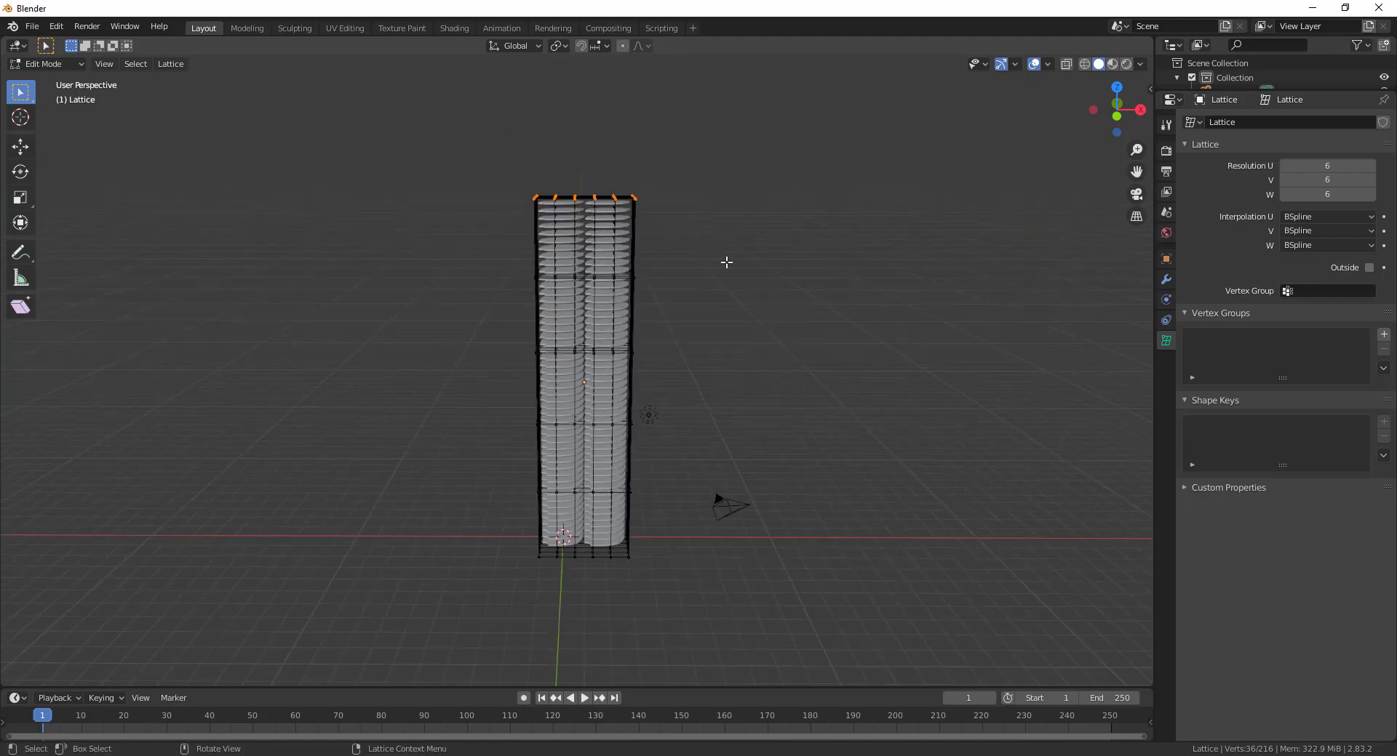
- Rotate the topmost layer of lattice points 90° around the global Z axis
{"action": "middle_click_drag", "start_coordinate": [723, 267], "coordinate": [742, 343]}
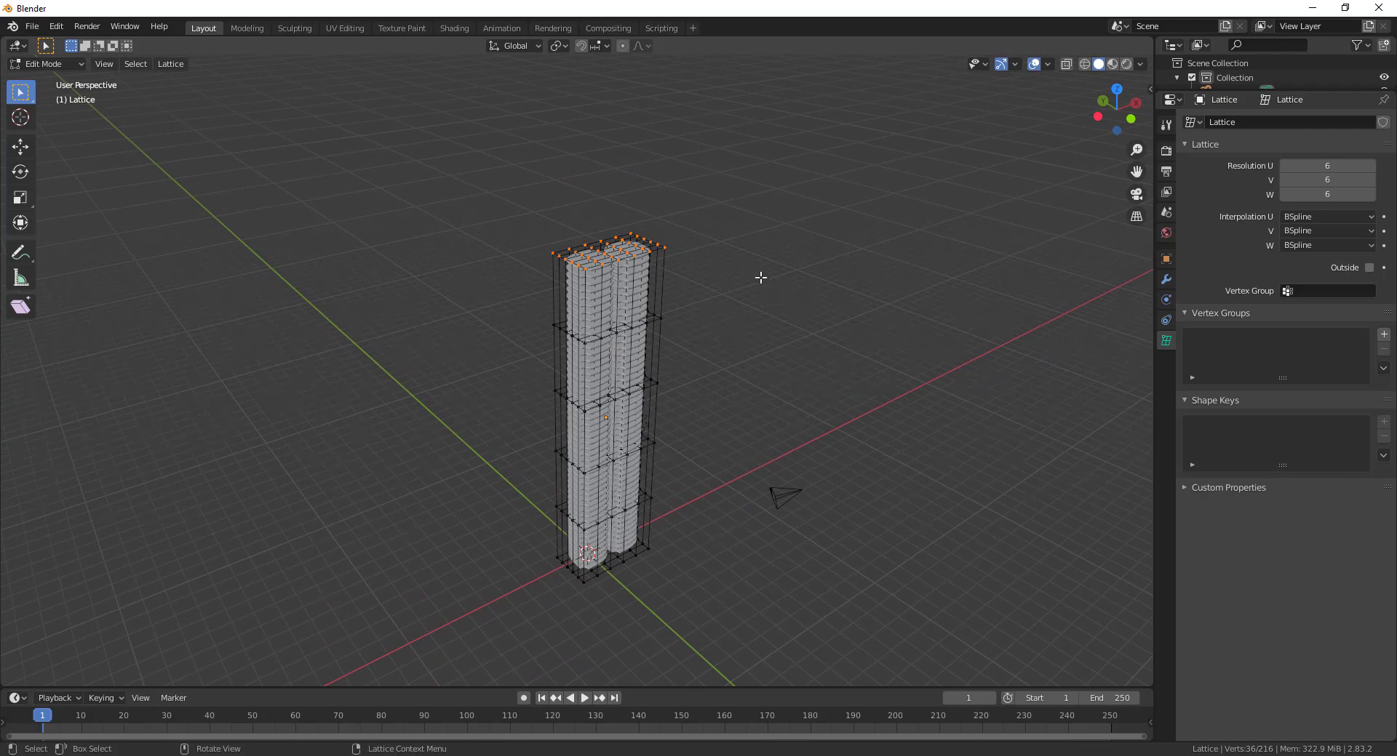
{"action": "key", "text": "s"}
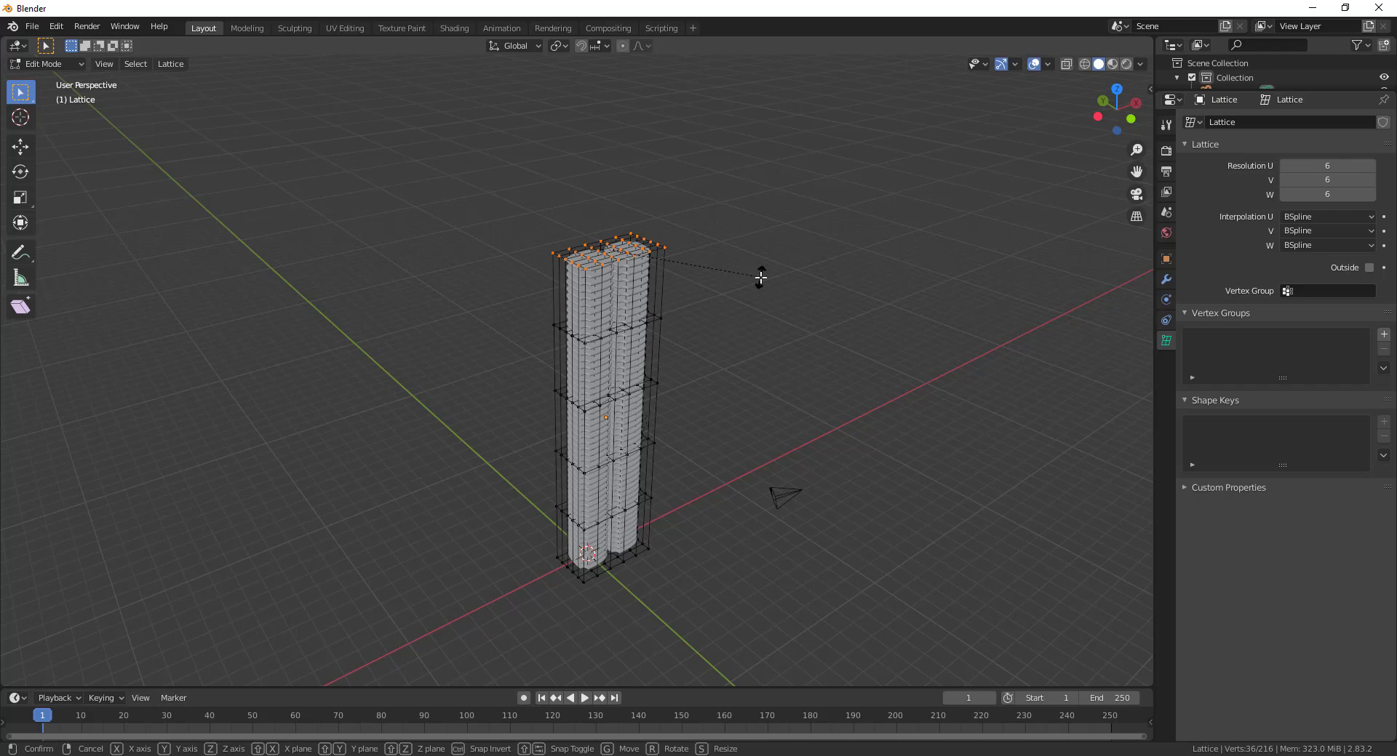
{"action": "key", "text": "r"}
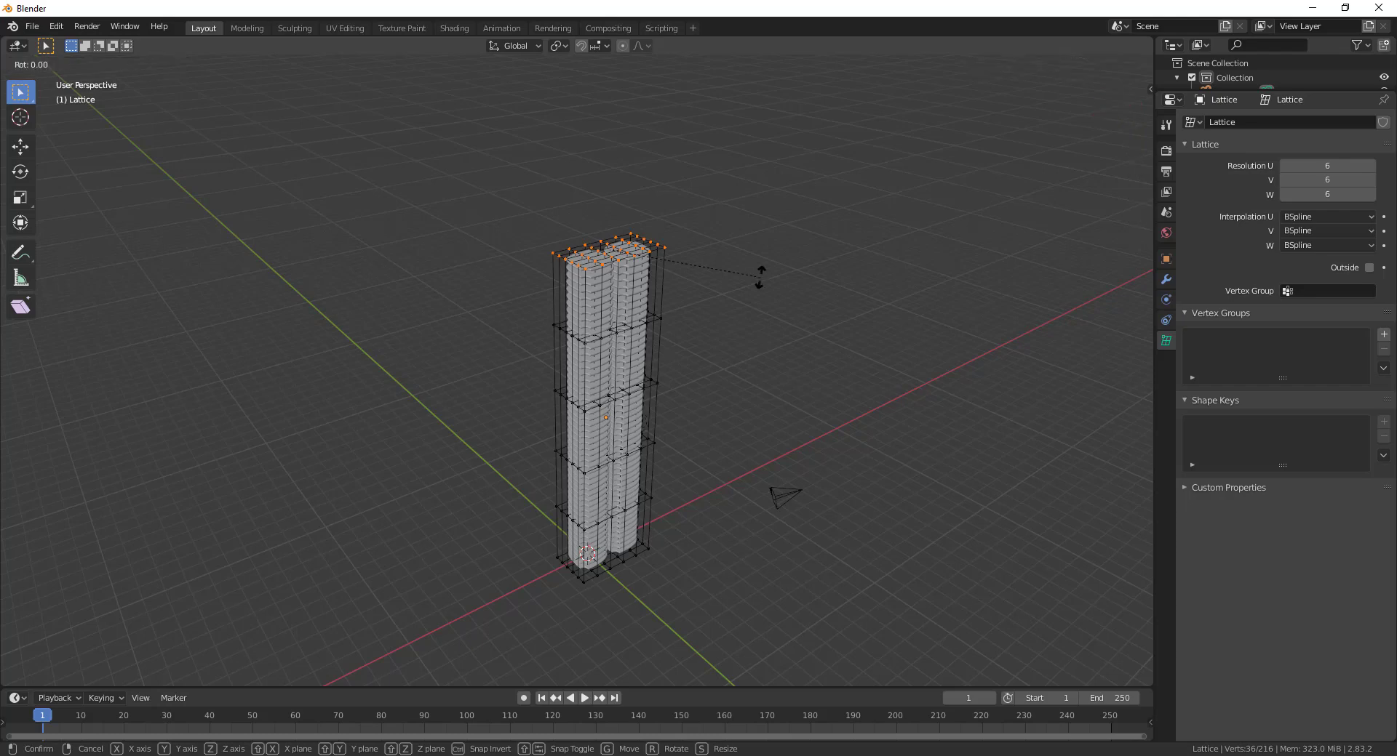
{"action": "key", "text": "z"}
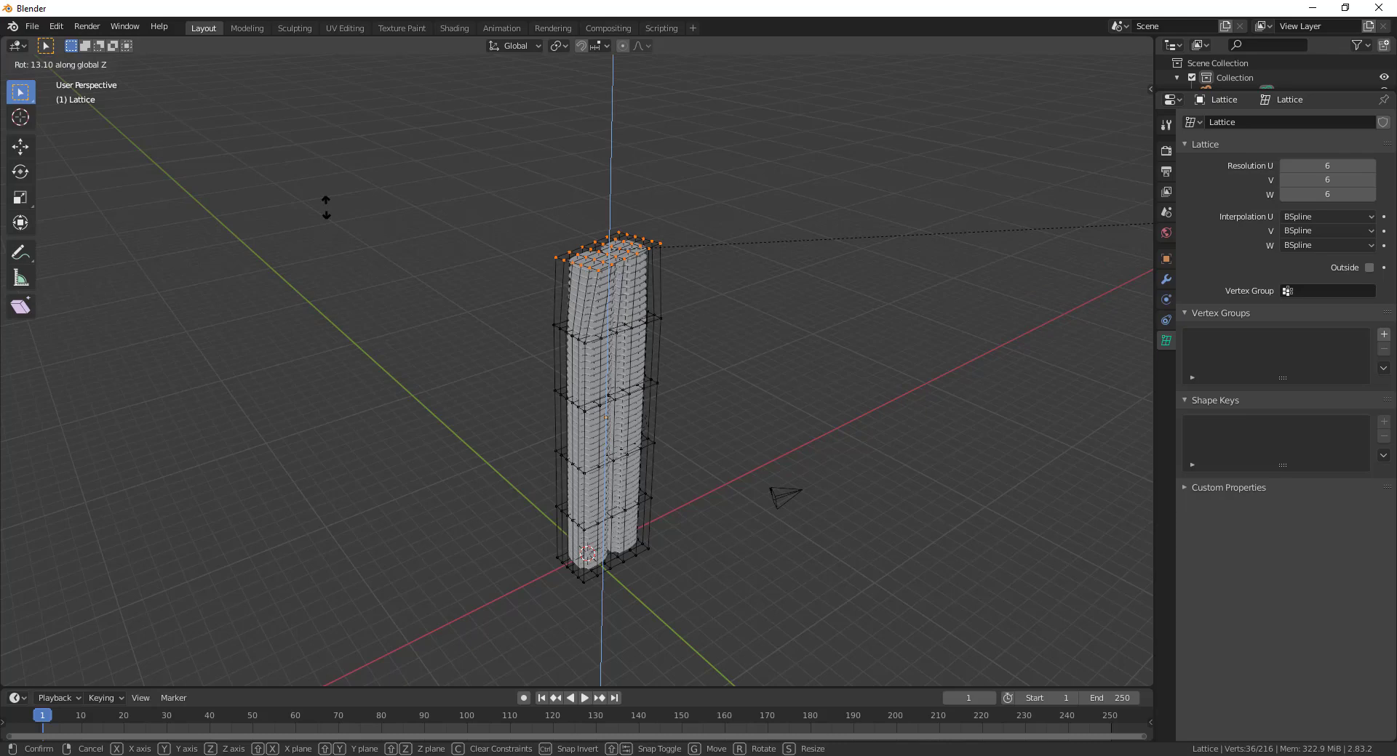
{"action": "type", "text": "90"}
{"action": "key", "text": "Return"}
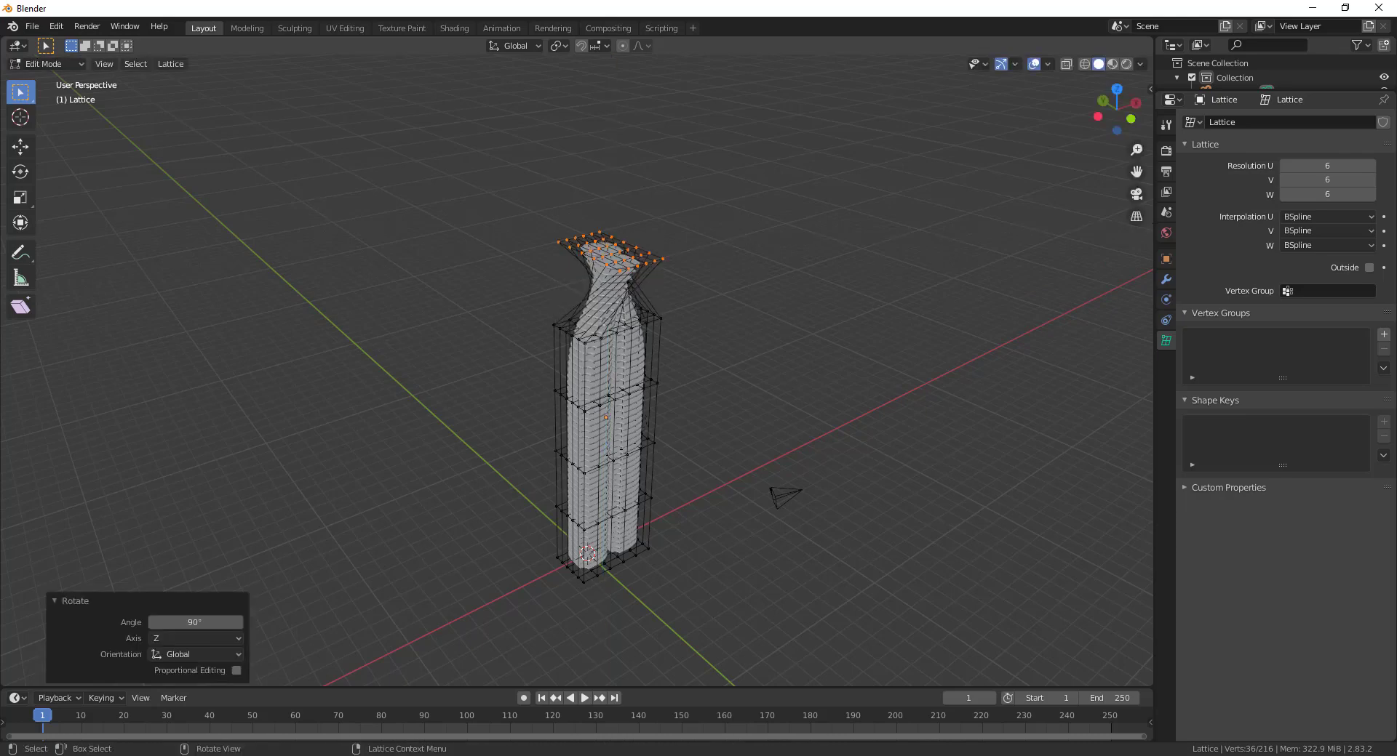
- Select the second lattice layer from the top and rotate it 60° around the global Z axis
{"action": "middle_click_drag", "start_coordinate": [755, 403], "coordinate": [796, 418]}
{"action": "left_click_drag", "start_coordinate": [504, 294], "coordinate": [727, 342]}
{"action": "middle_click_drag", "start_coordinate": [716, 374], "coordinate": [705, 339]}
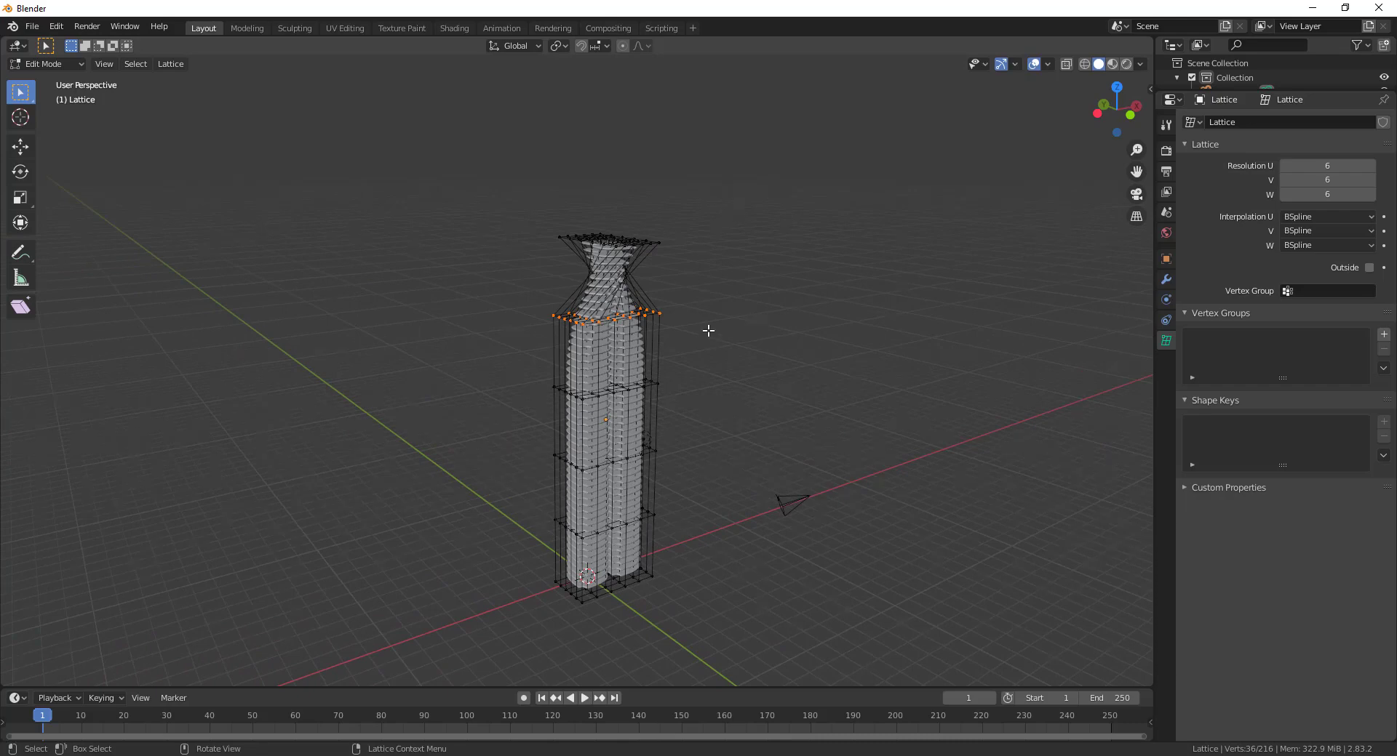
{"action": "key", "text": "s"}
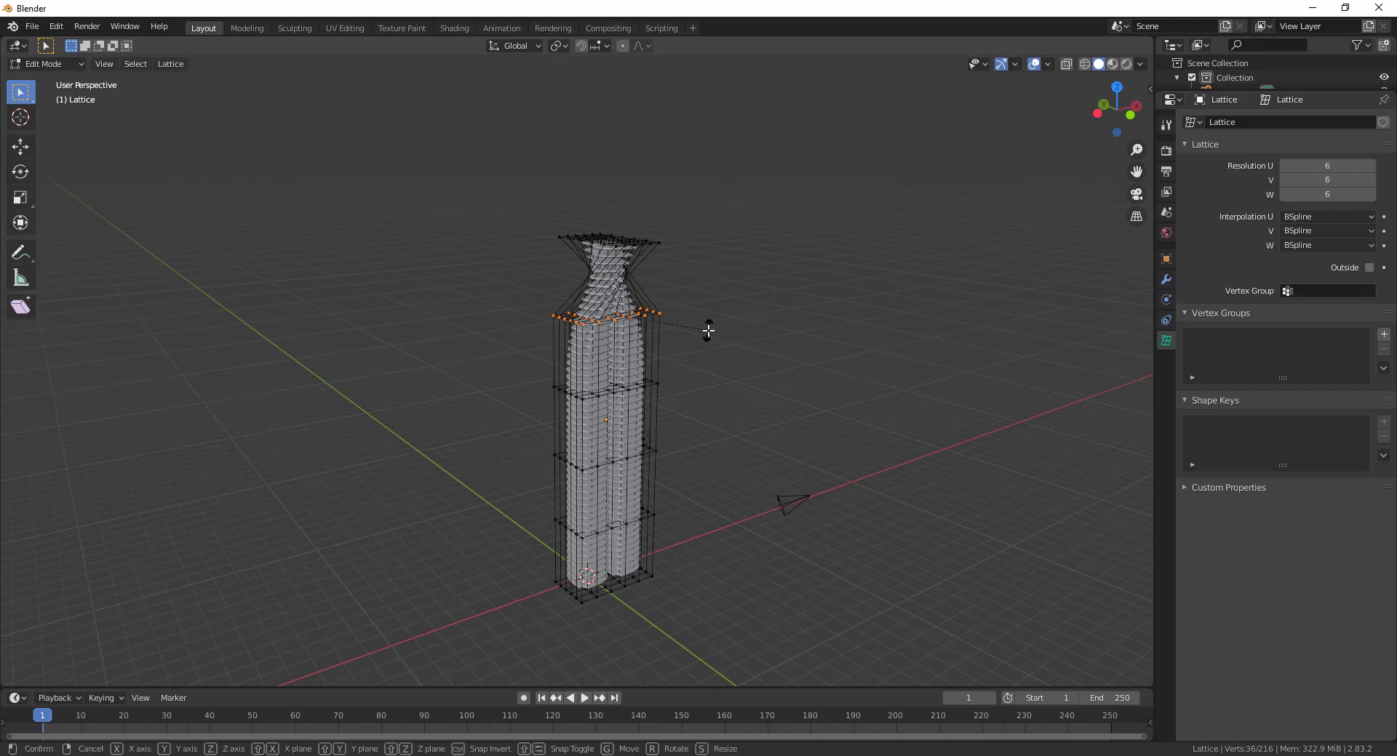
{"action": "key", "text": "r"}
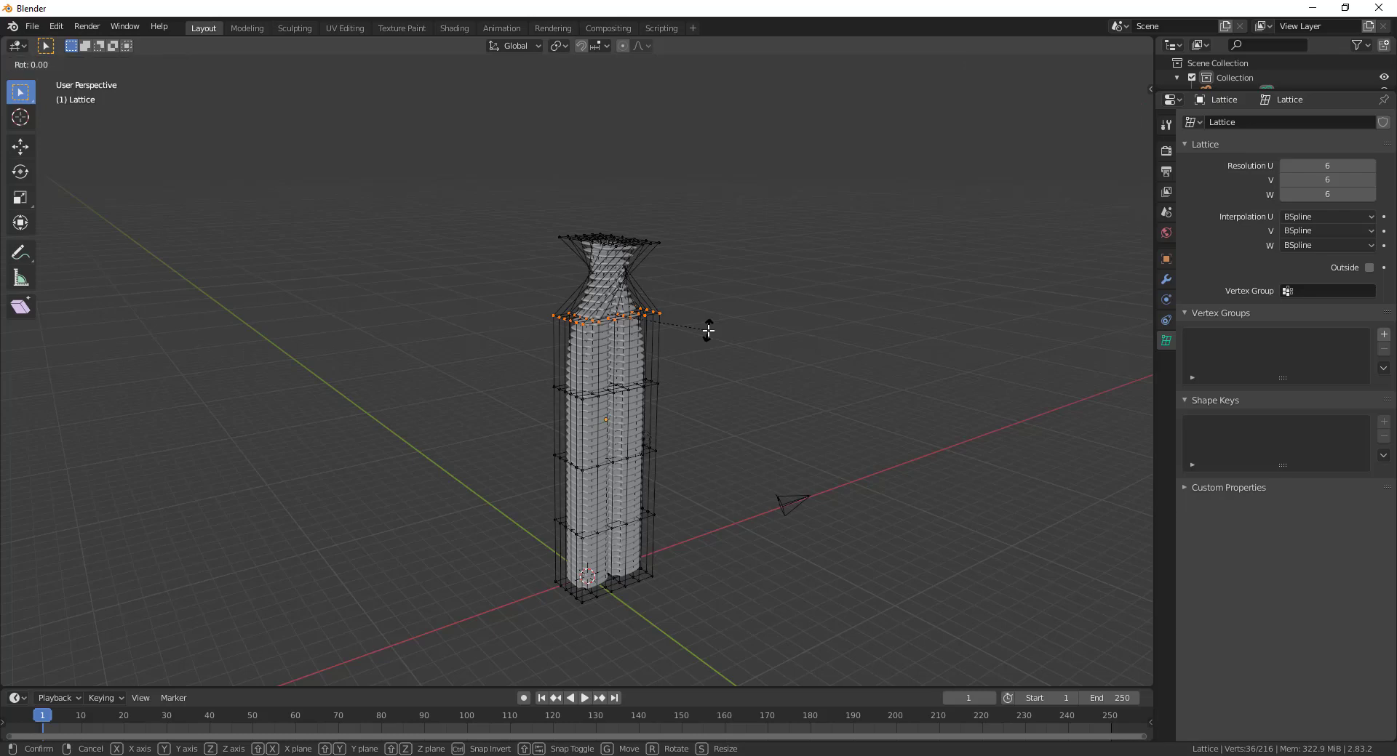
{"action": "key", "text": "z"}
{"action": "key", "text": "6"}
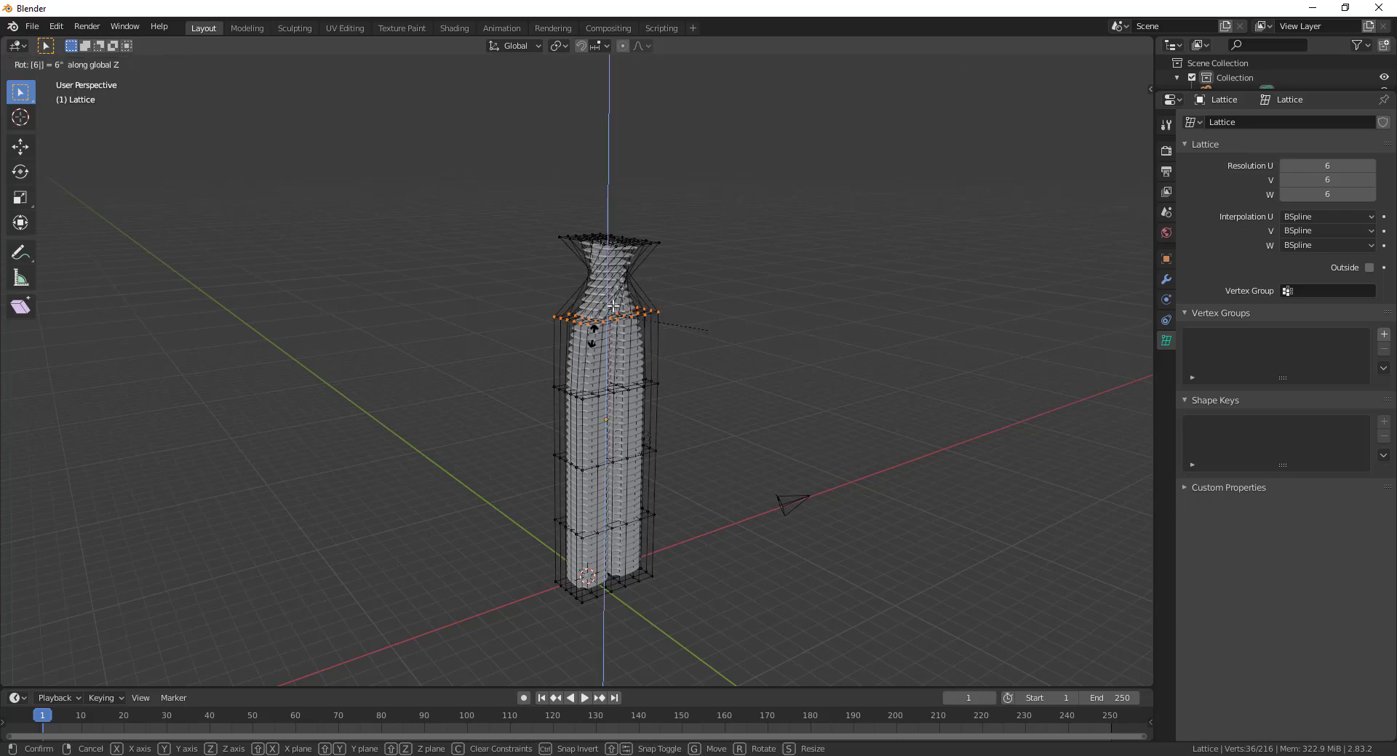
{"action": "key", "text": "0"}
{"action": "key", "text": "Return"}
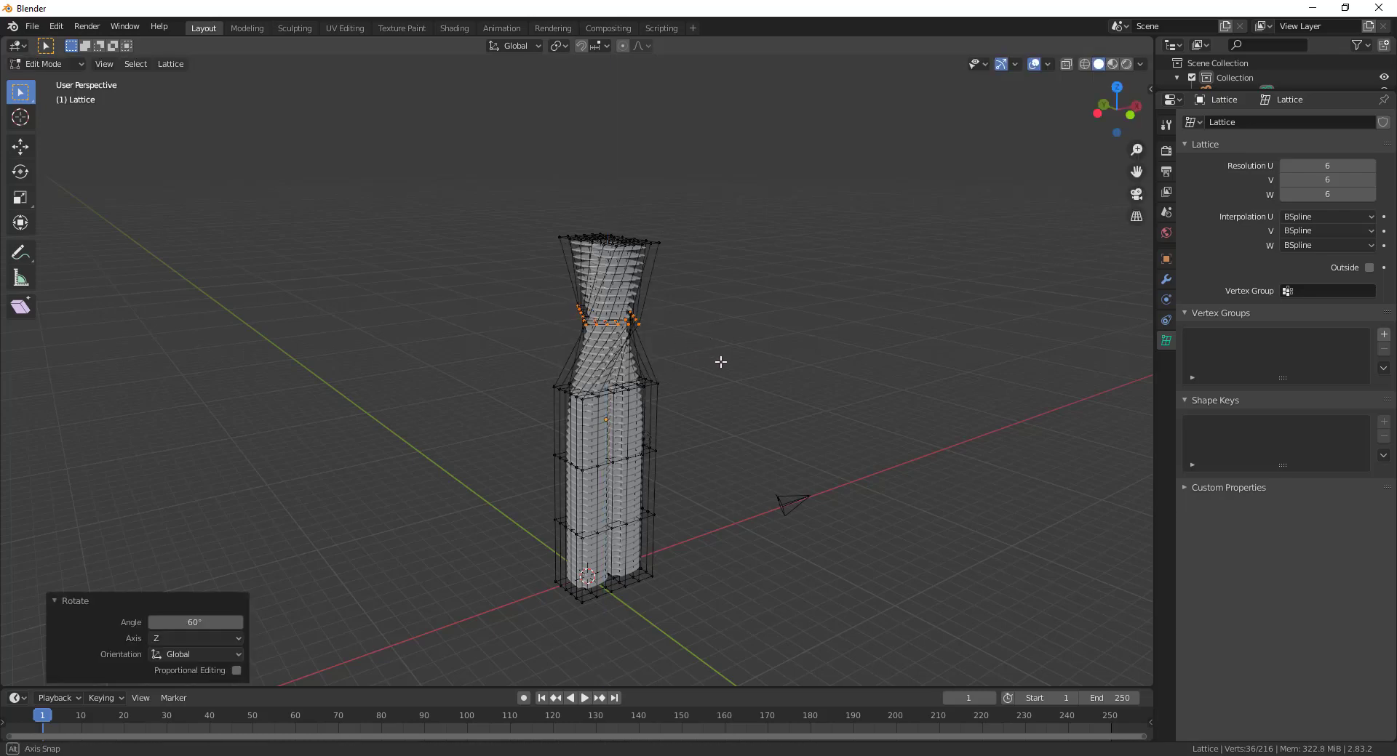
{"action": "middle_click_drag", "start_coordinate": [733, 305], "coordinate": [655, 339]}
{"action": "scroll", "coordinate": [676, 355], "scroll_direction": "up", "scroll_amount": 6}
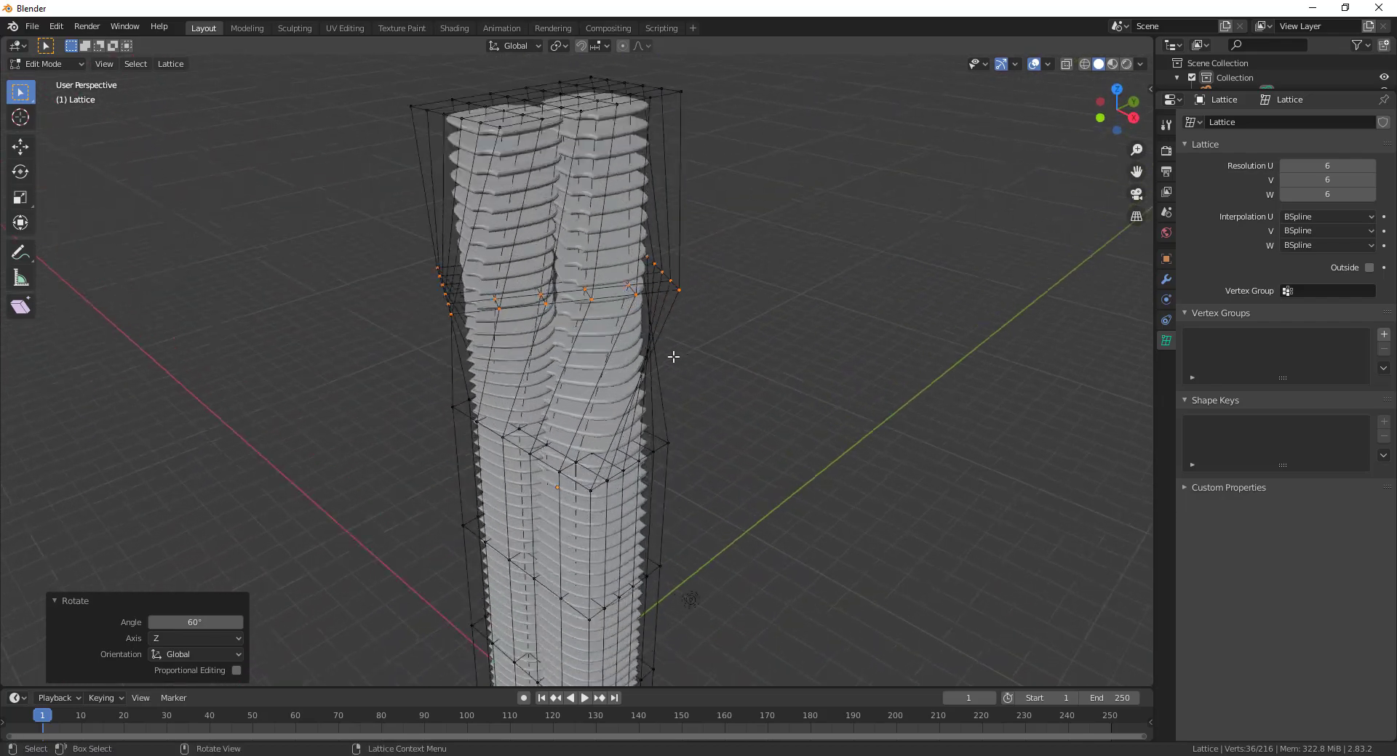
{"action": "scroll", "coordinate": [701, 320], "scroll_direction": "down", "scroll_amount": 3}
{"action": "middle_click_drag", "start_coordinate": [689, 395], "coordinate": [645, 395]}
{"action": "scroll", "coordinate": [657, 389], "scroll_direction": "down", "scroll_amount": 1}
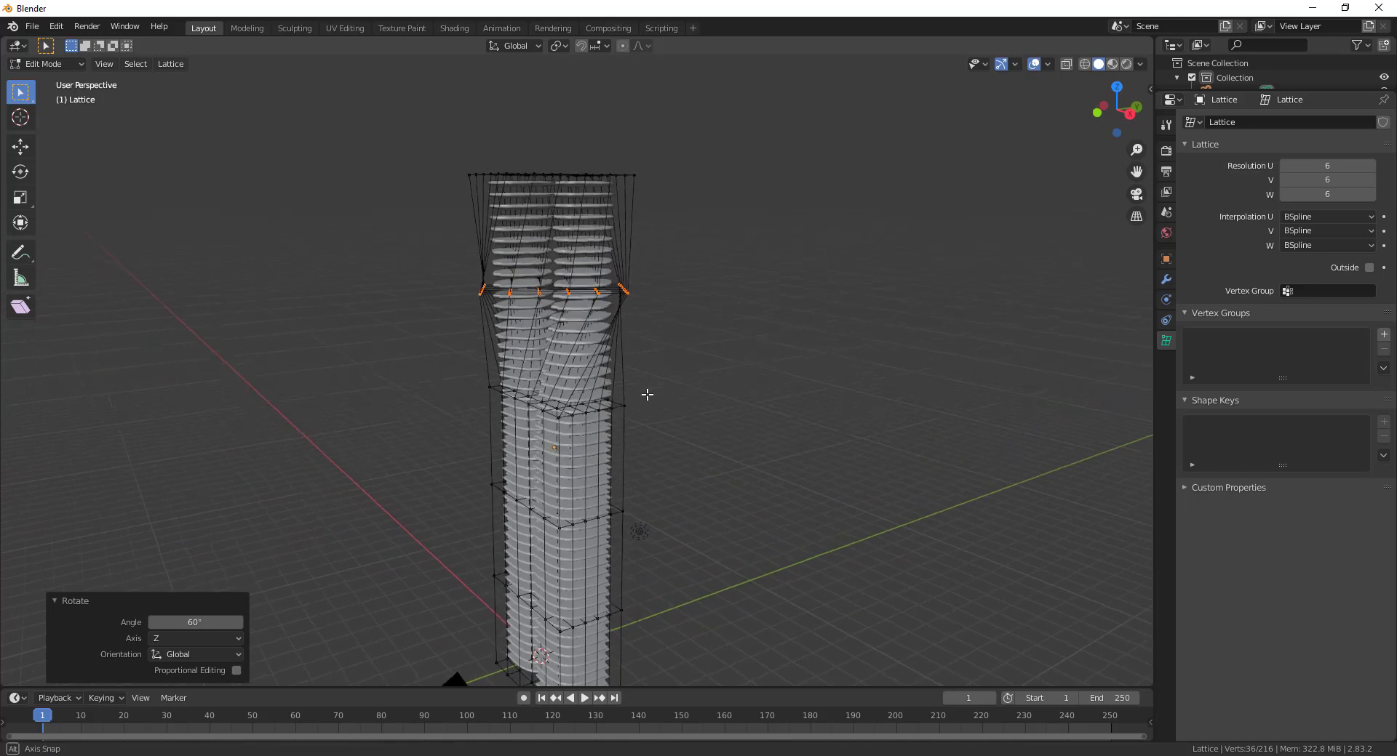